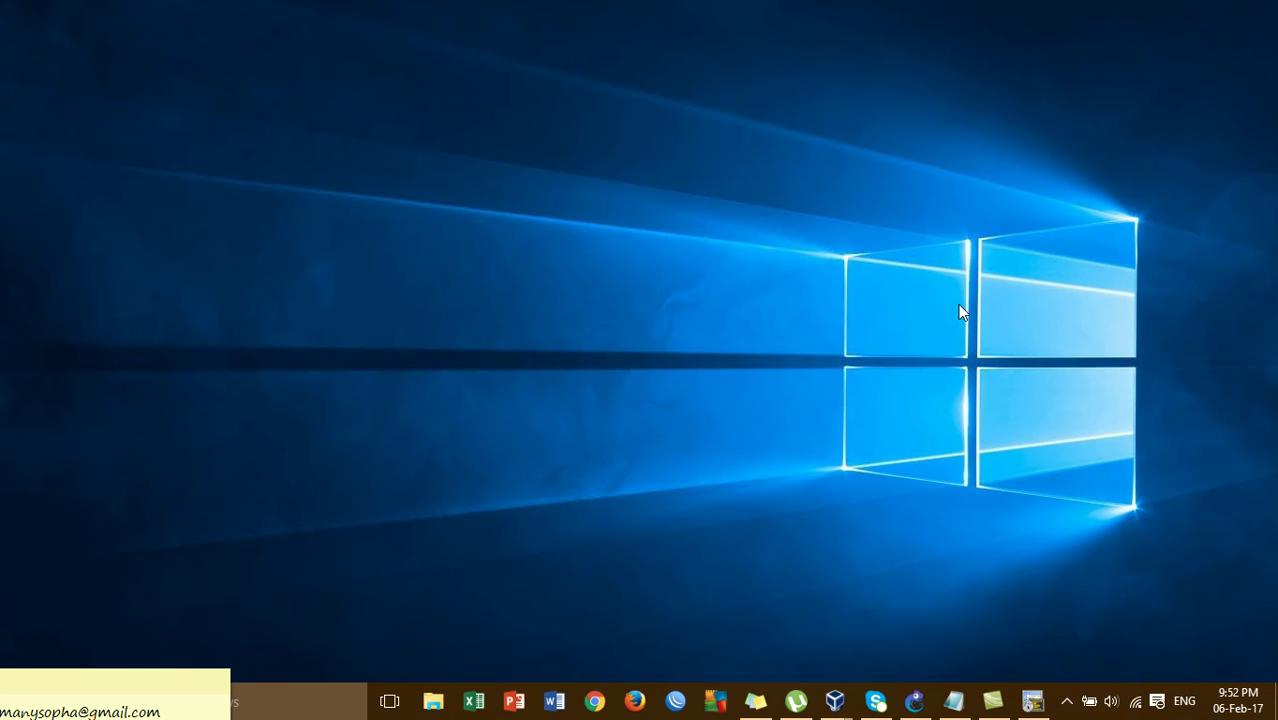
# Step: Bring back the 'VPN Remote Access on Cisco ASA with Cisco Anyconnect by GUI' note and place the caret in its title
pyautogui.click(947, 704)
pyautogui.click(547, 229)
pyautogui.click(242, 111)
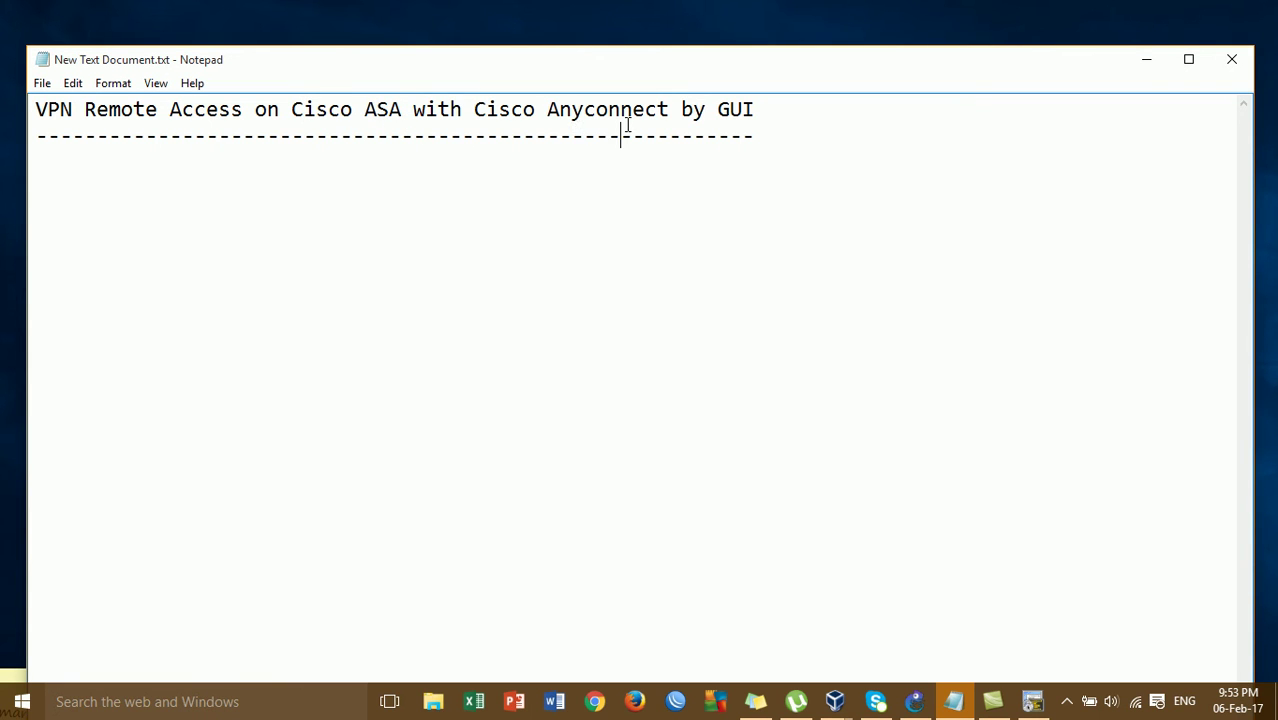
pyautogui.click(792, 116)
# Step: Hide the notes, bring up GNS3, center the AnyConnect lab topology and select the ASA-1 node
pyautogui.click(1146, 66)
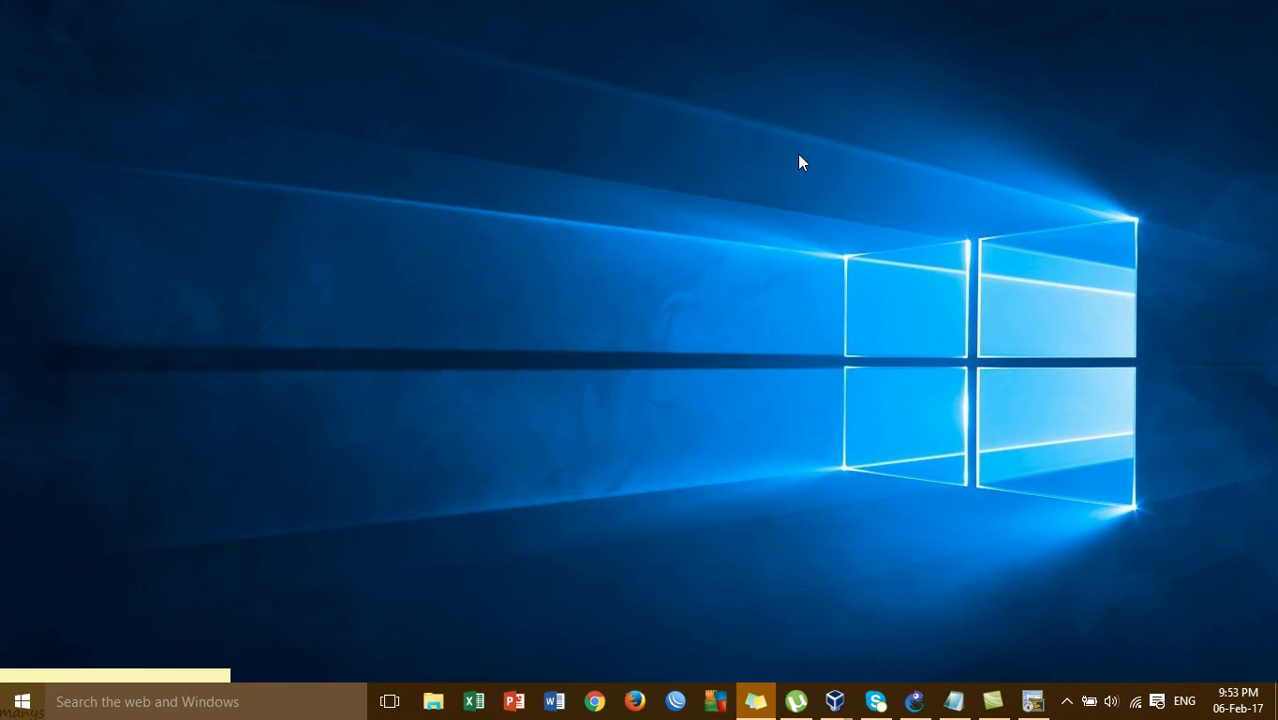
pyautogui.click(914, 701)
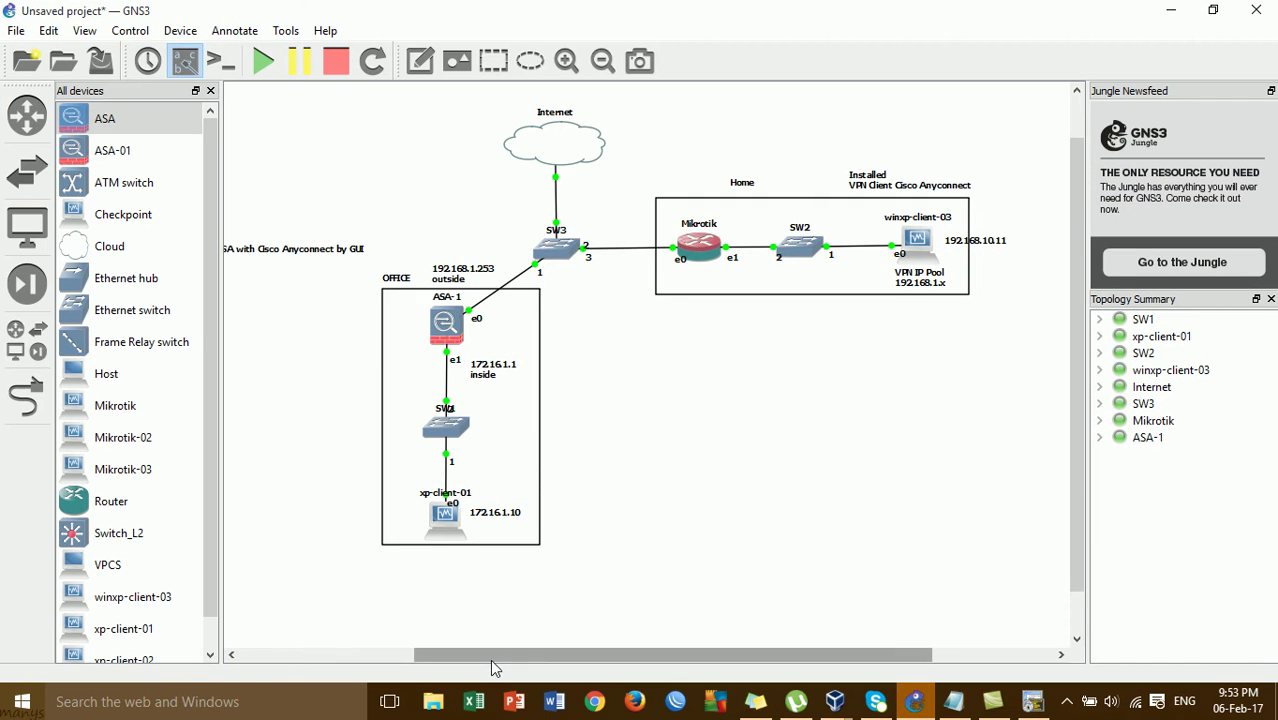
pyautogui.moveTo(490, 659); pyautogui.dragTo(471, 638)
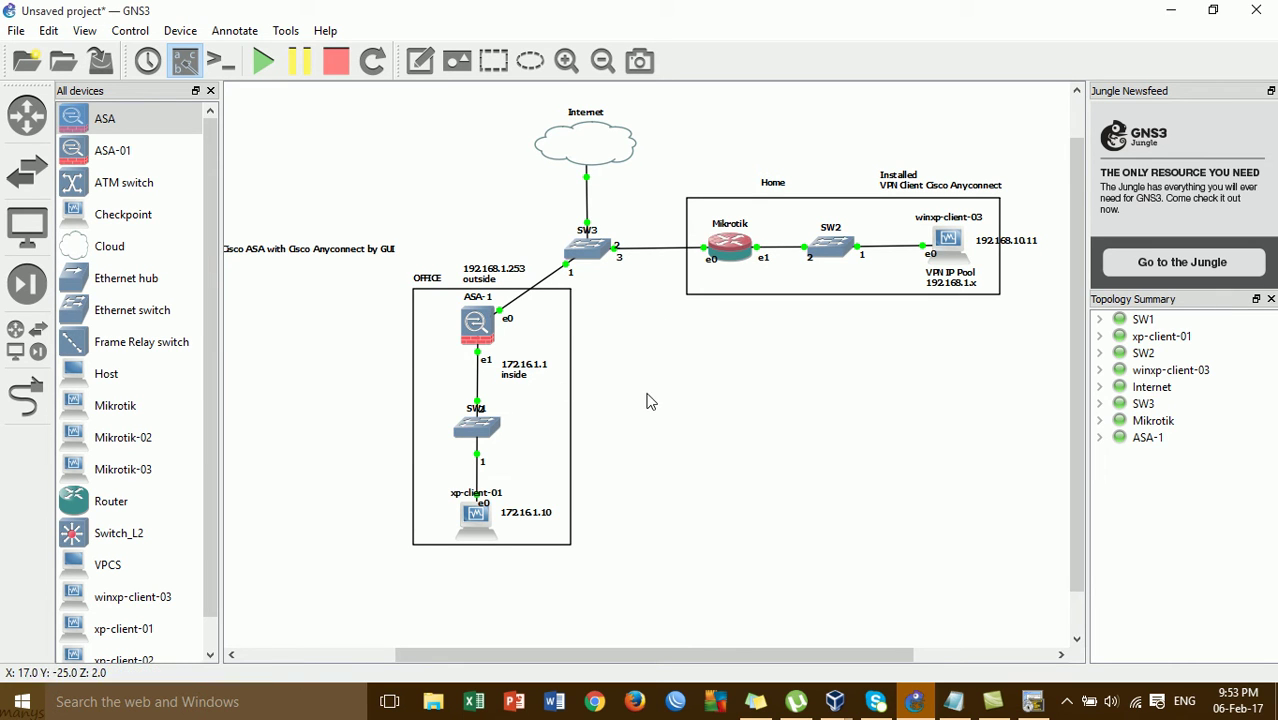
pyautogui.click(477, 322)
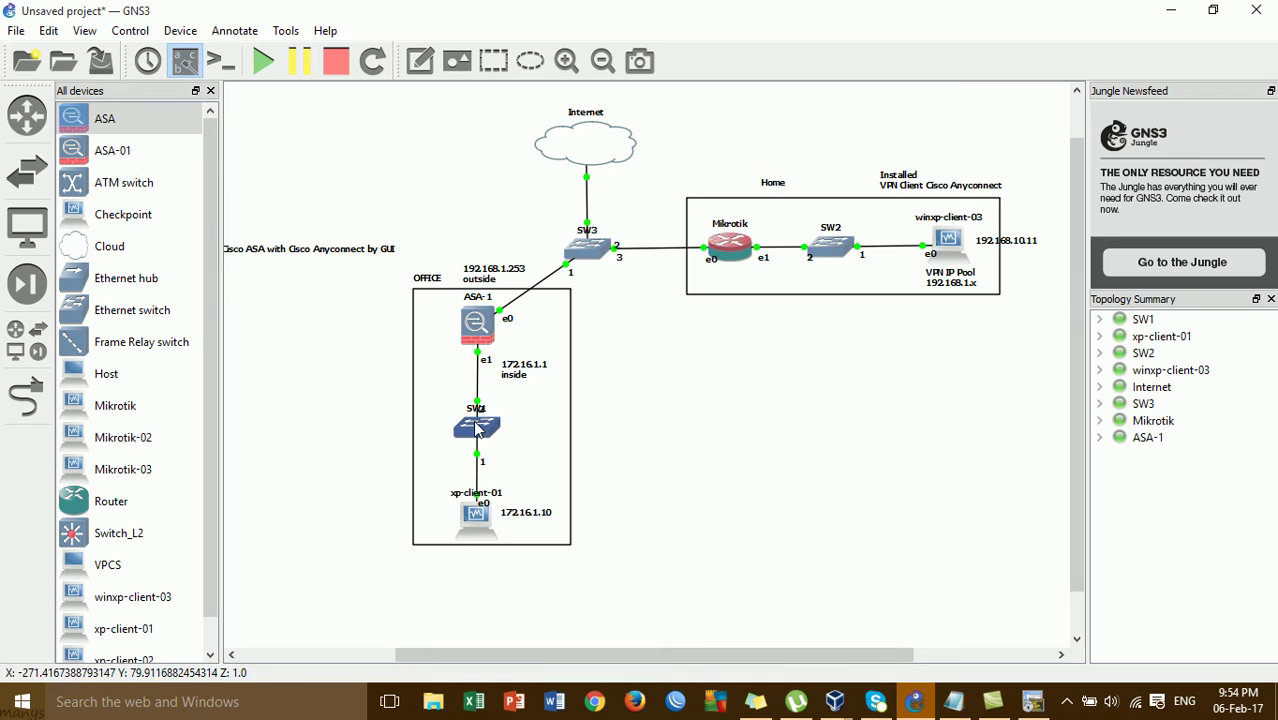
pyautogui.moveTo(490, 318)
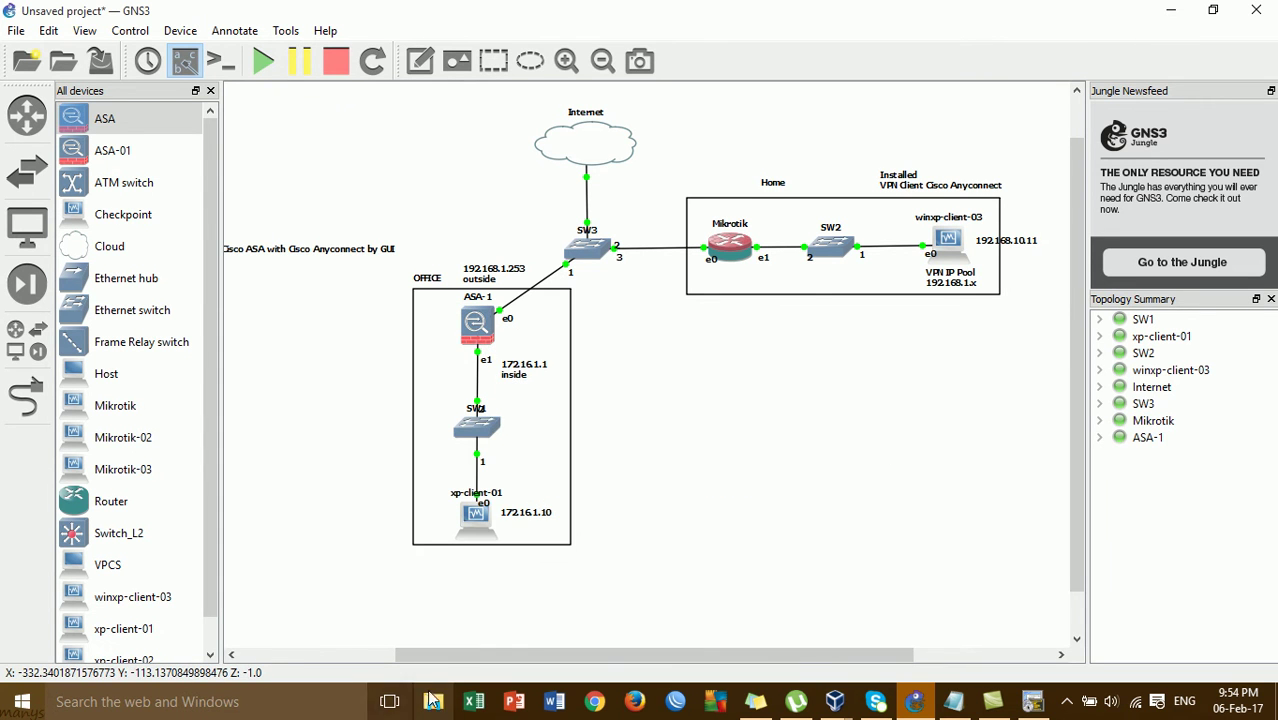
pyautogui.moveTo(452, 657); pyautogui.dragTo(374, 631)
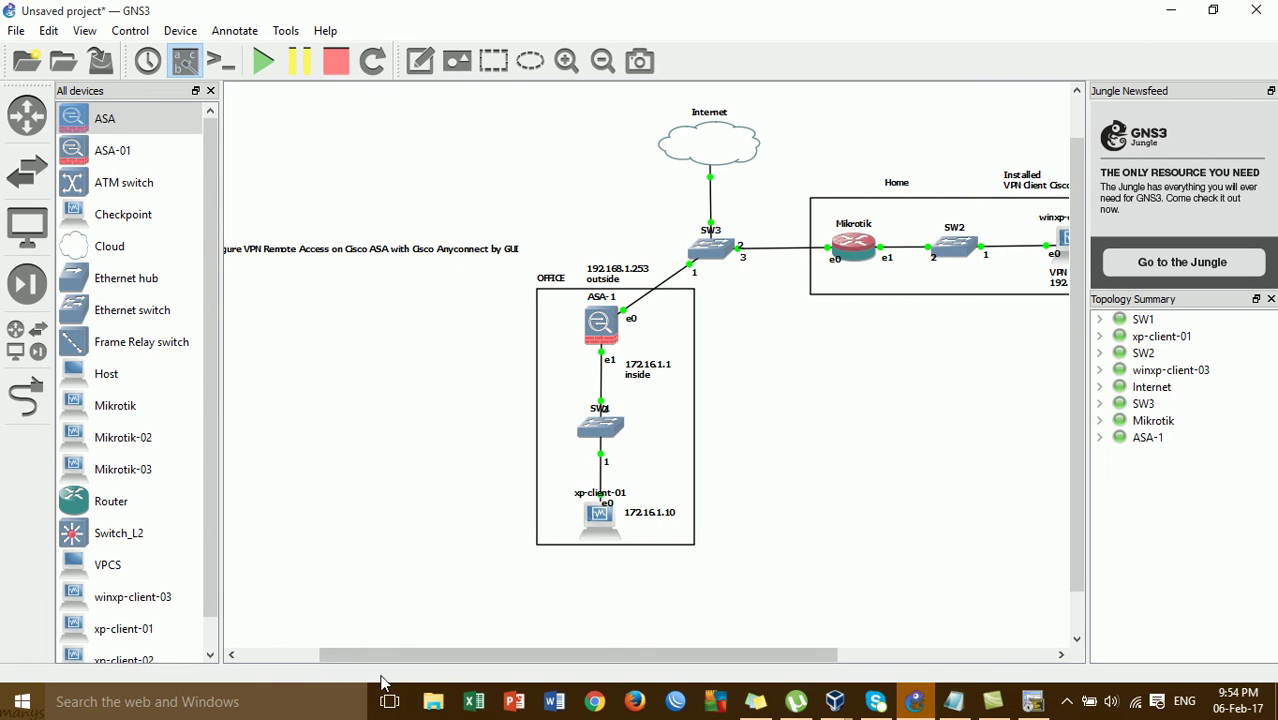
pyautogui.moveTo(381, 654); pyautogui.dragTo(349, 643)
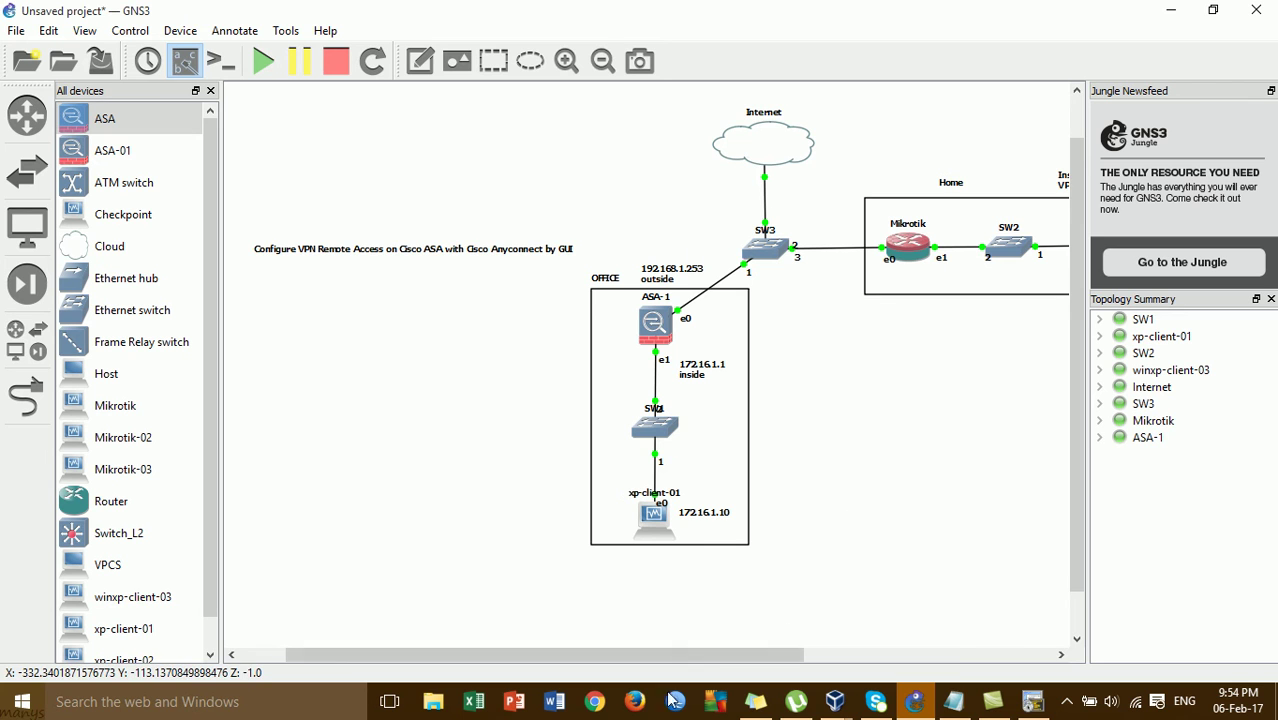
pyautogui.moveTo(666, 665)
pyautogui.mouseDown()
pyautogui.moveTo(758, 663)
pyautogui.moveTo(666, 660)
pyautogui.moveTo(684, 660)
pyautogui.mouseUp()
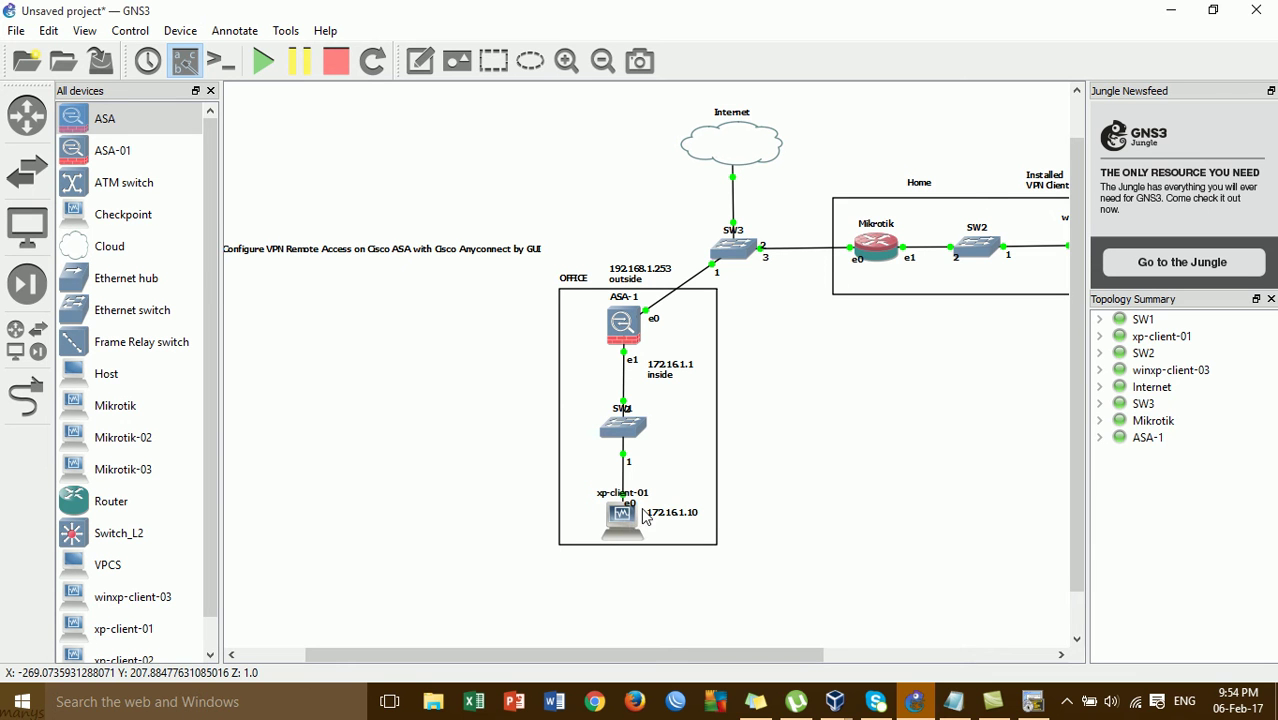
# Step: On xp-client-01, launch Cisco ASDM-IDM Launcher, connect to 172.16.1.1 and accept the certificate
pyautogui.moveTo(848, 708)
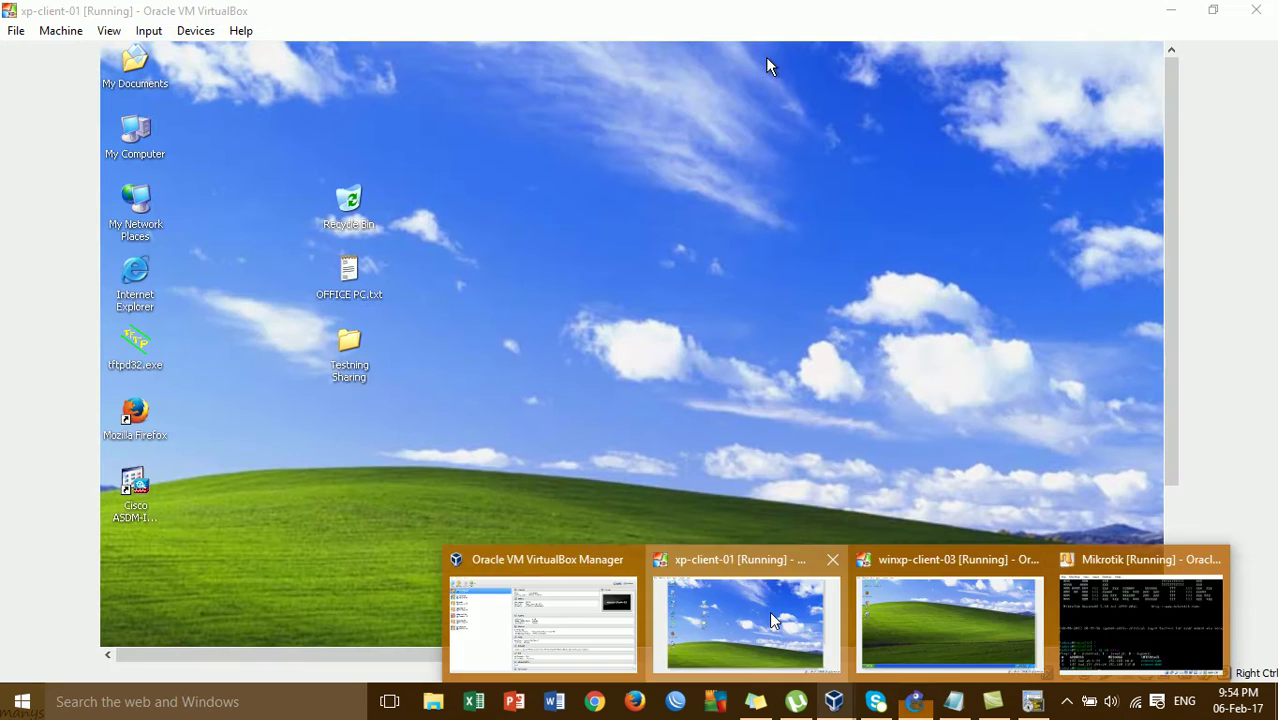
pyautogui.click(769, 611)
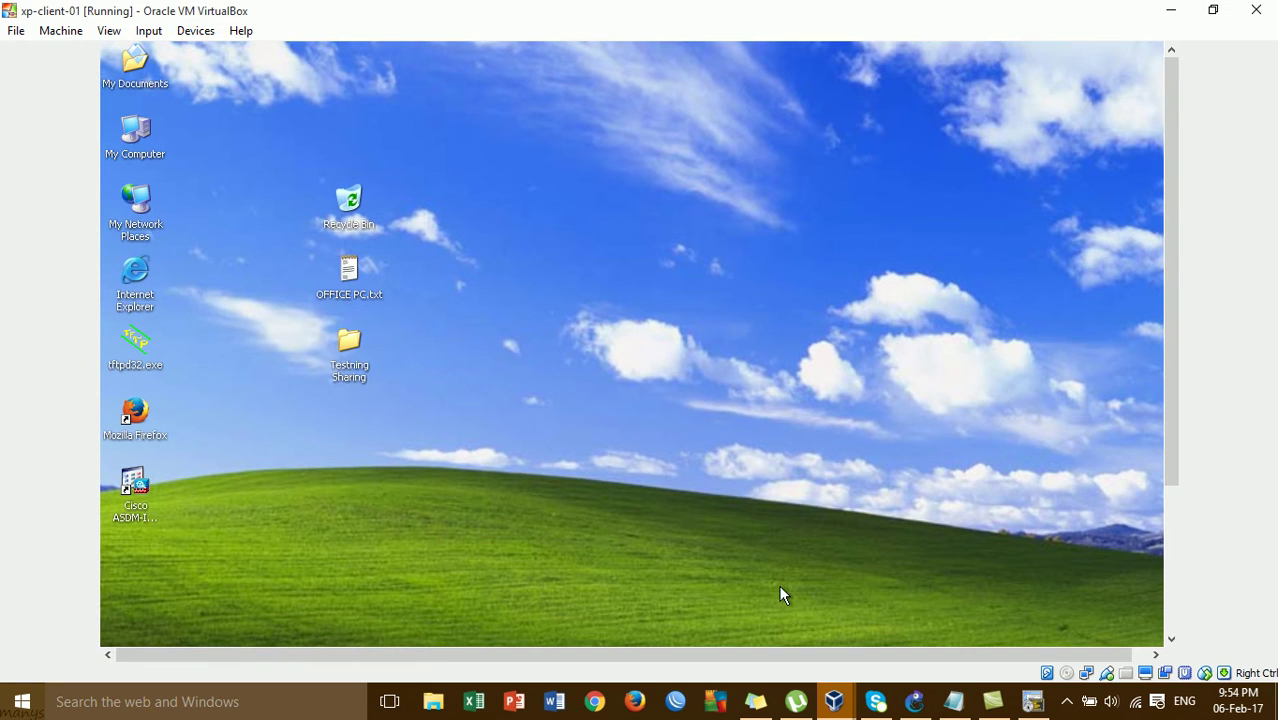
pyautogui.click(136, 500)
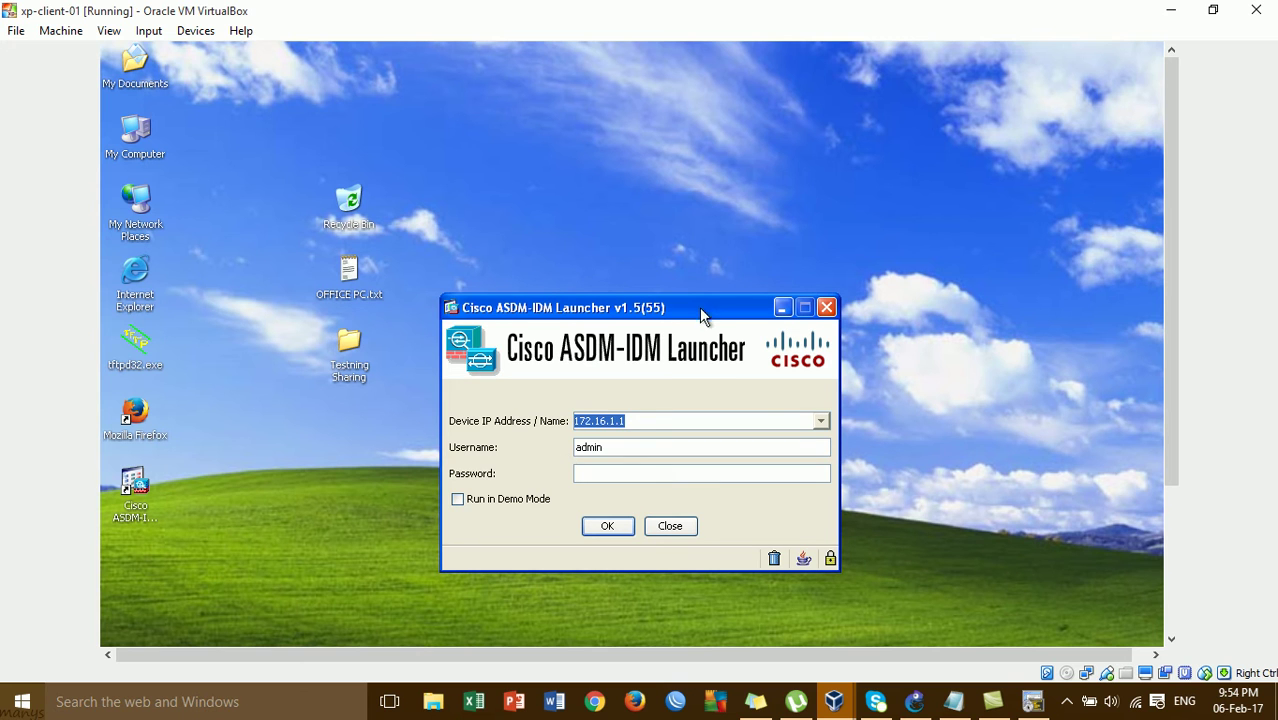
pyautogui.moveTo(697, 307); pyautogui.dragTo(700, 180)
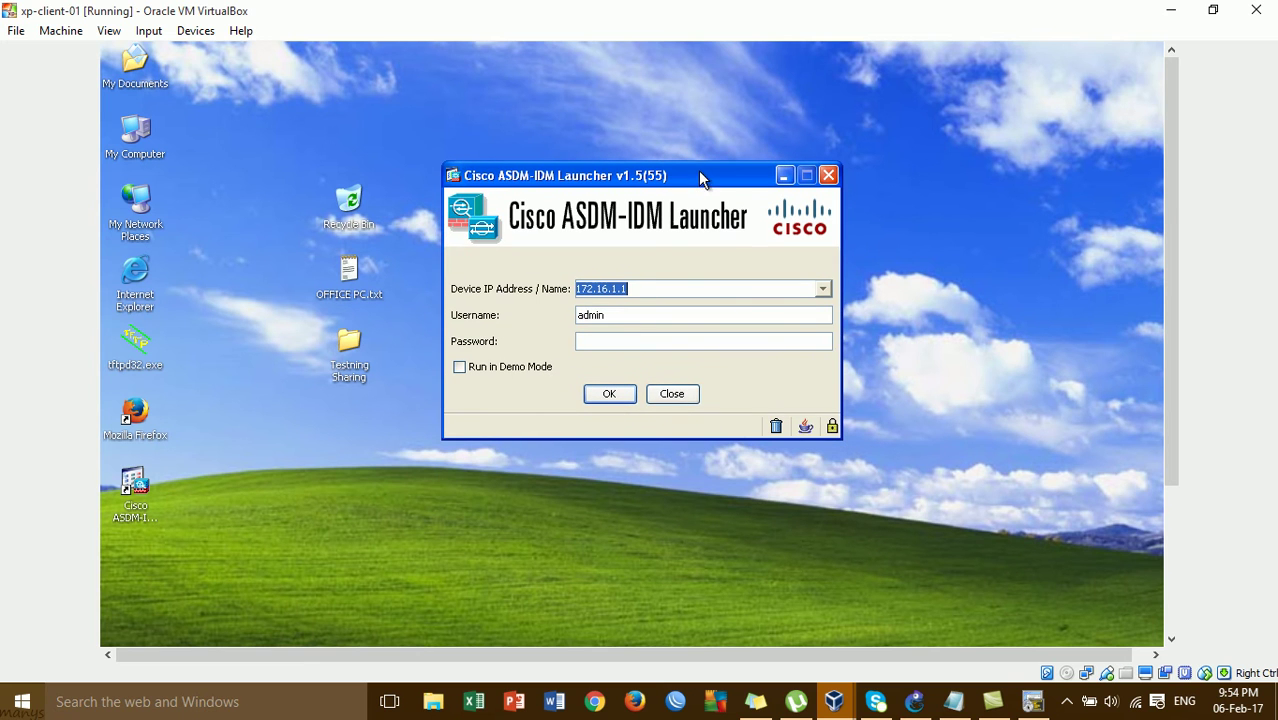
pyautogui.click(703, 343)
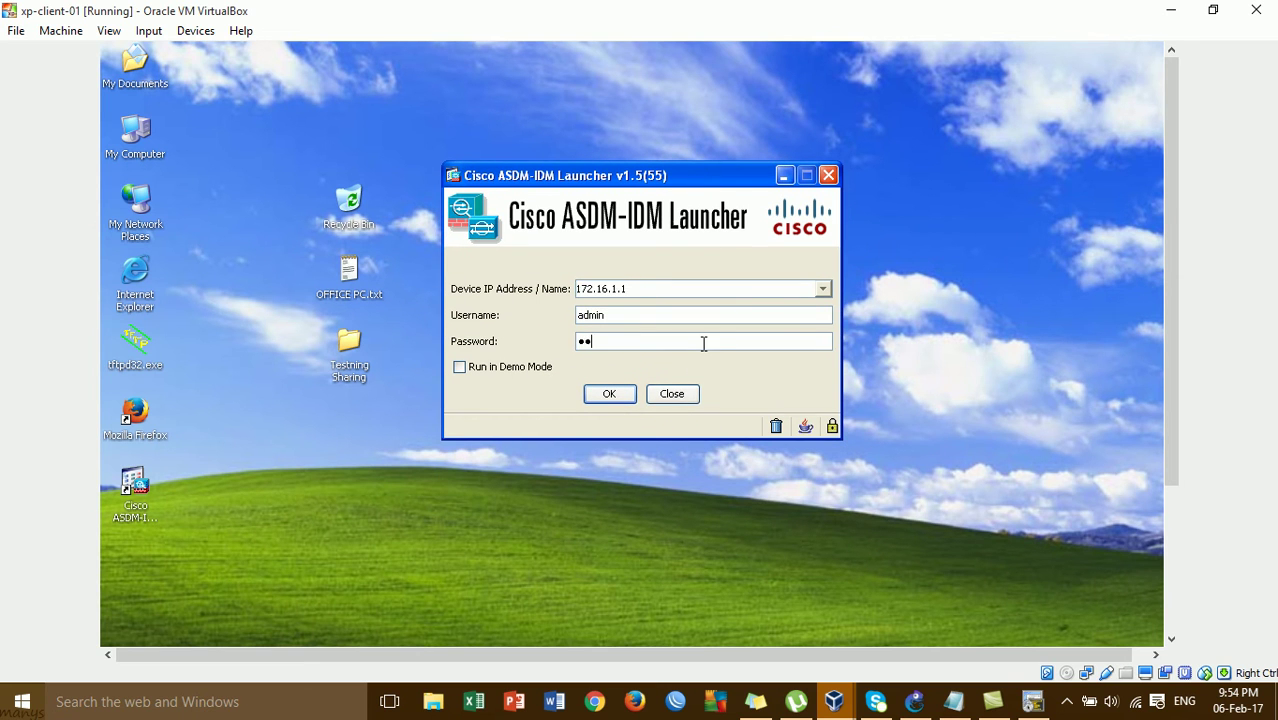
pyautogui.click(609, 396)
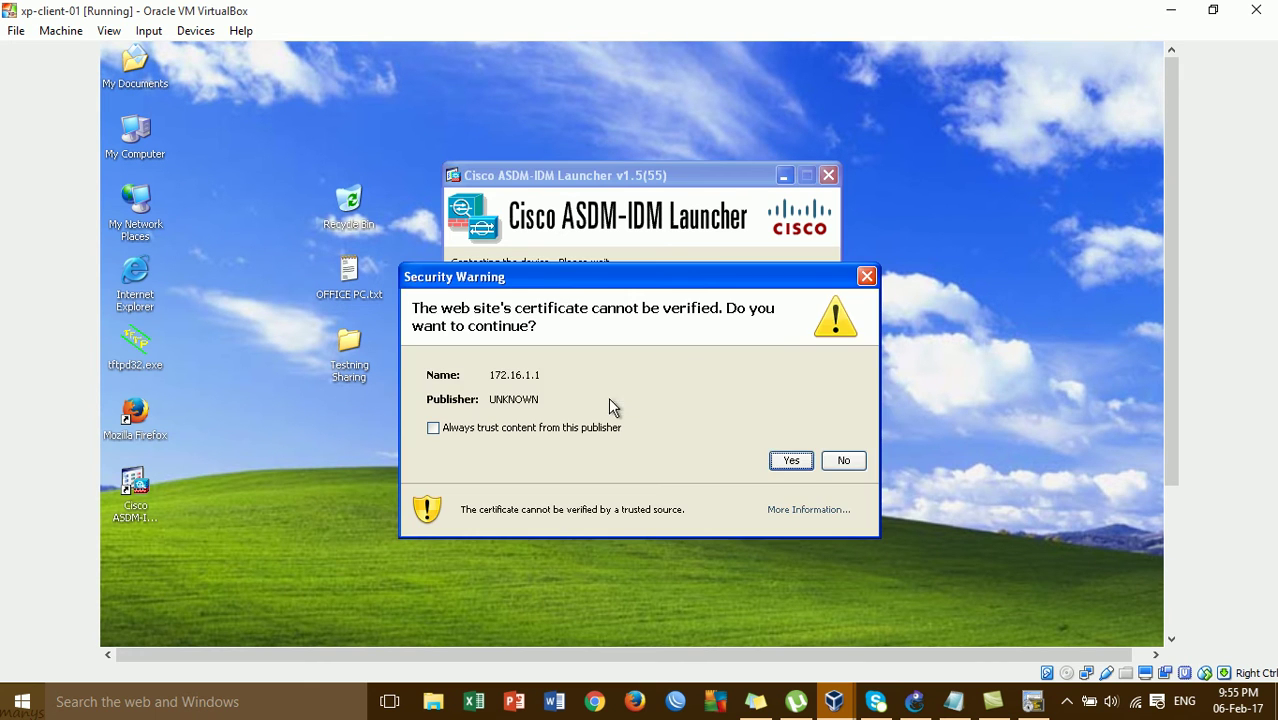
pyautogui.click(775, 462)
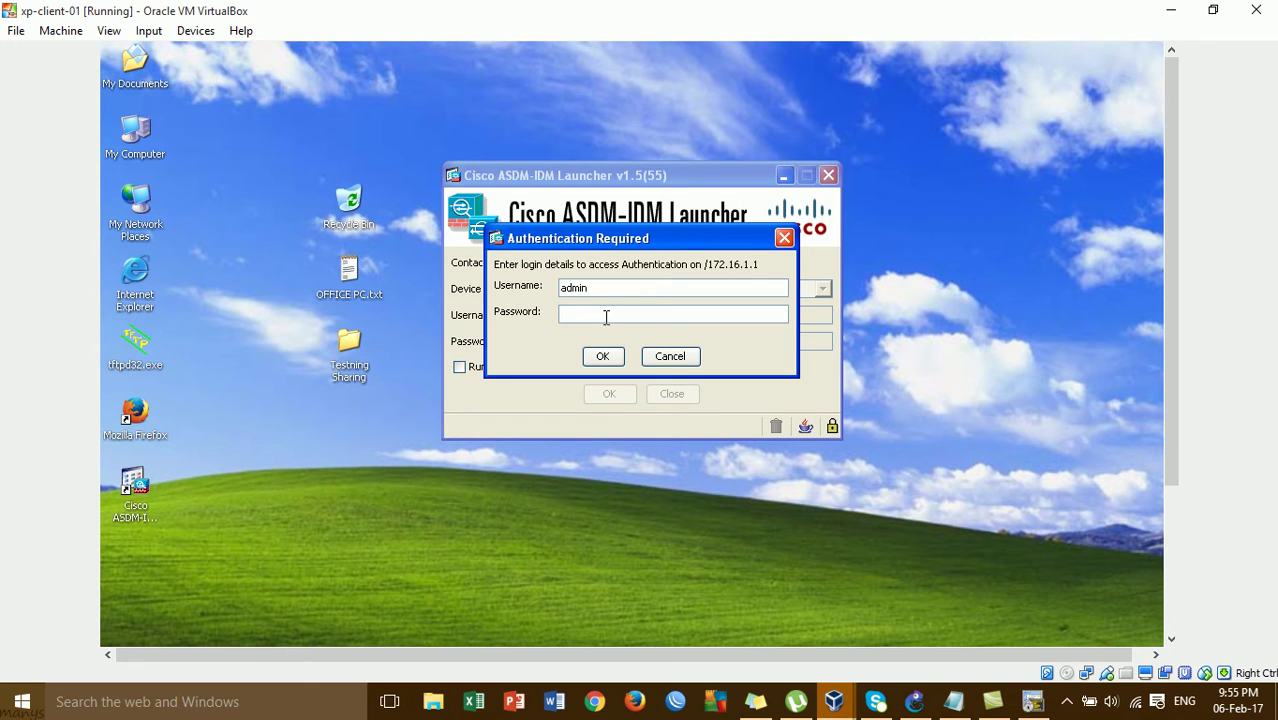
# Step: Enter global configuration mode on ASA-1 in the SecureCRT session
pyautogui.click(1032, 701)
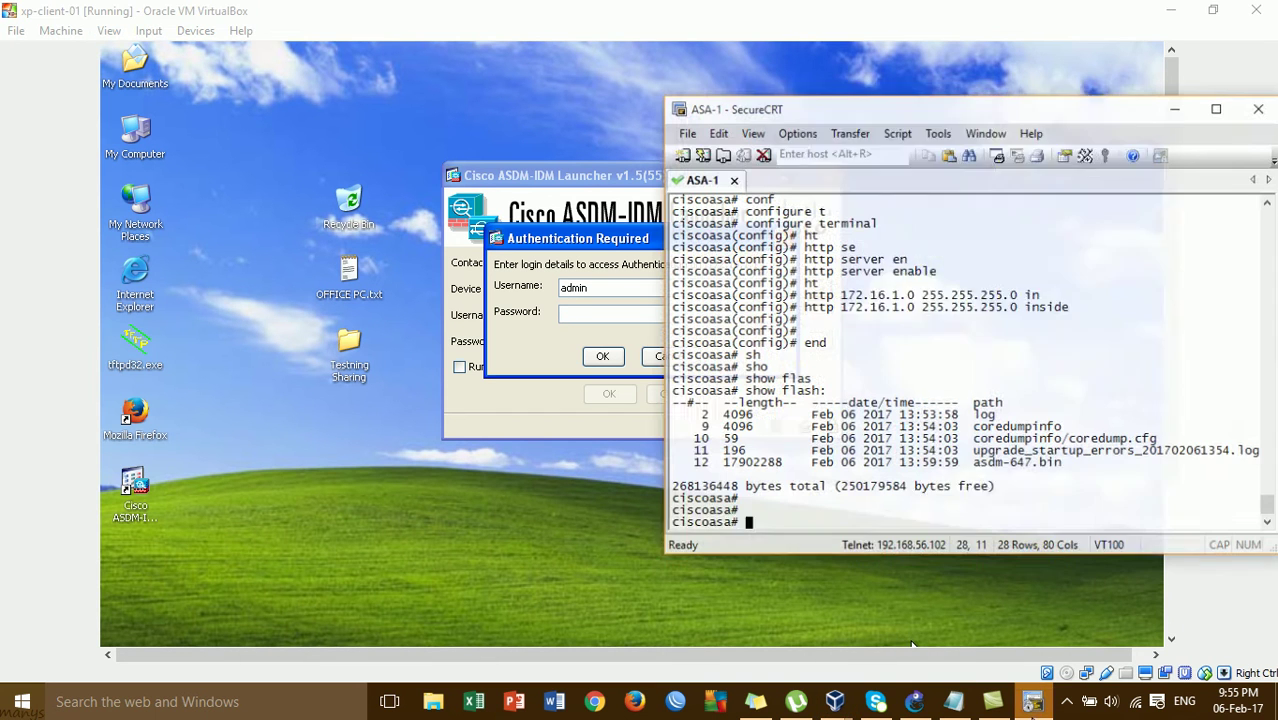
pyautogui.write('conf')
pyautogui.press('Tab')
pyautogui.write('t')
# Step: Create local user admin with its password at privilege level 15
pyautogui.press('Tab')
pyautogui.press('Return')
pyautogui.write('usrenam')
pyautogui.press('Tab')
pyautogui.press('BackSpace')
pyautogui.press('BackSpace')
pyautogui.press('BackSpace')
pyautogui.press('BackSpace')
pyautogui.press('BackSpace')
pyautogui.write('er')
pyautogui.press('Tab')
pyautogui.write('nam')
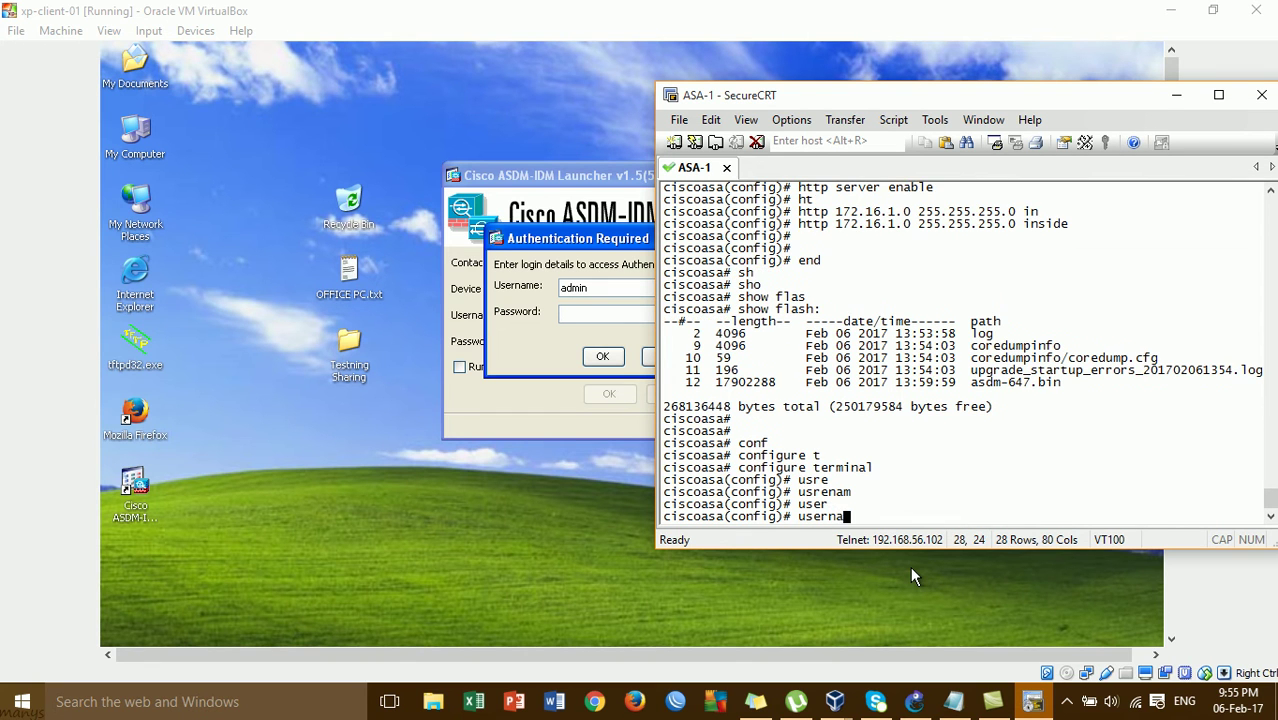
pyautogui.press('Tab')
pyautogui.write('admin a')
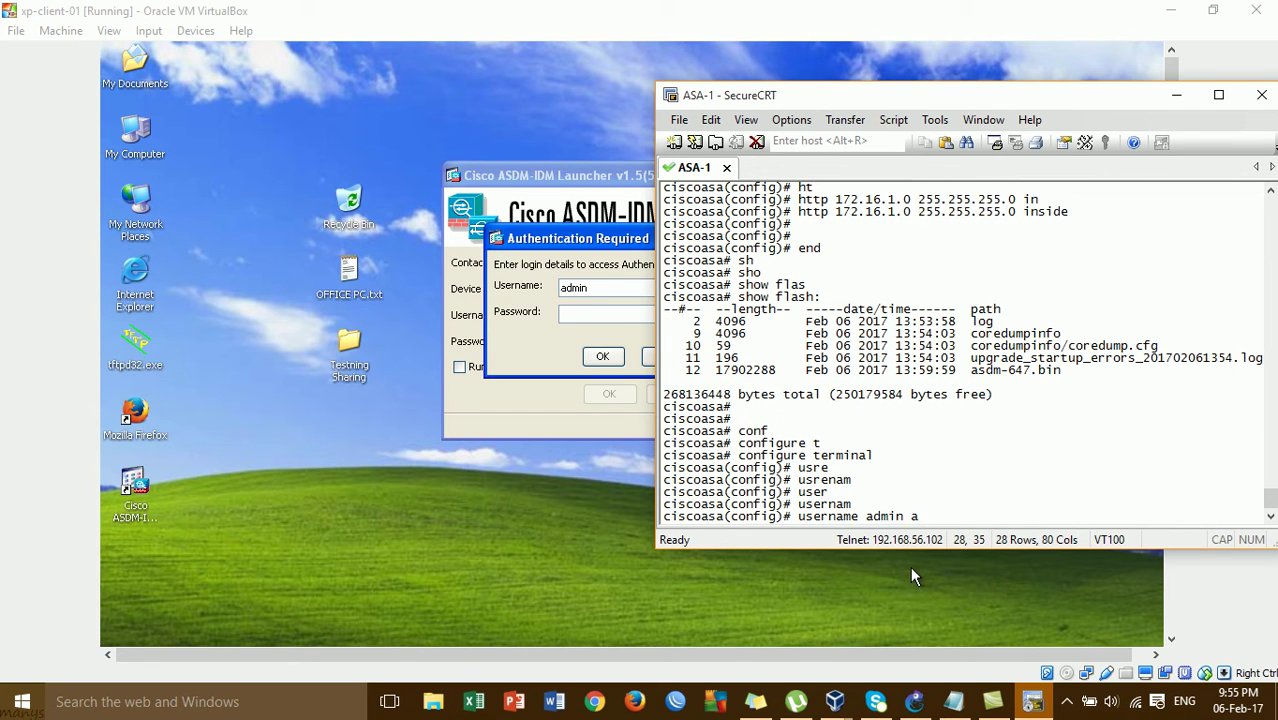
pyautogui.press('BackSpace')
pyautogui.write('pas')
pyautogui.press('Tab')
pyautogui.write('admin pr')
pyautogui.press('Tab')
pyautogui.write('15')
pyautogui.press('Return')
pyautogui.press('Return')
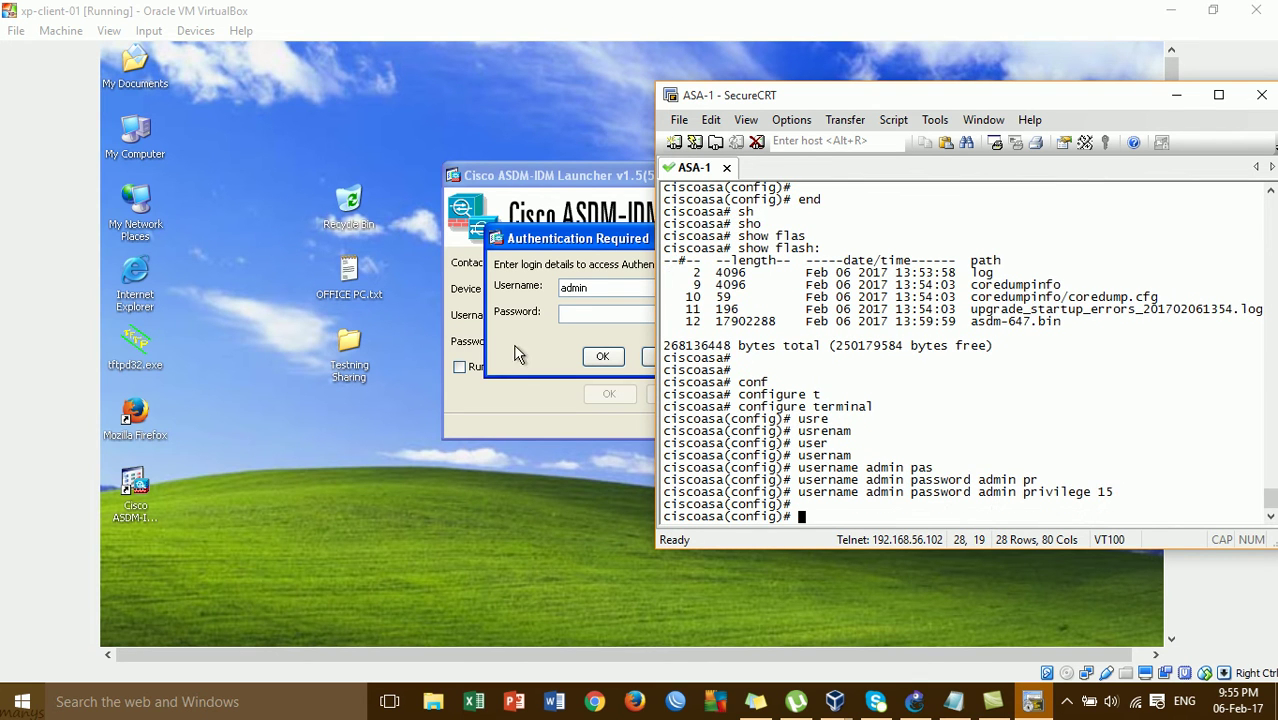
pyautogui.click(558, 314)
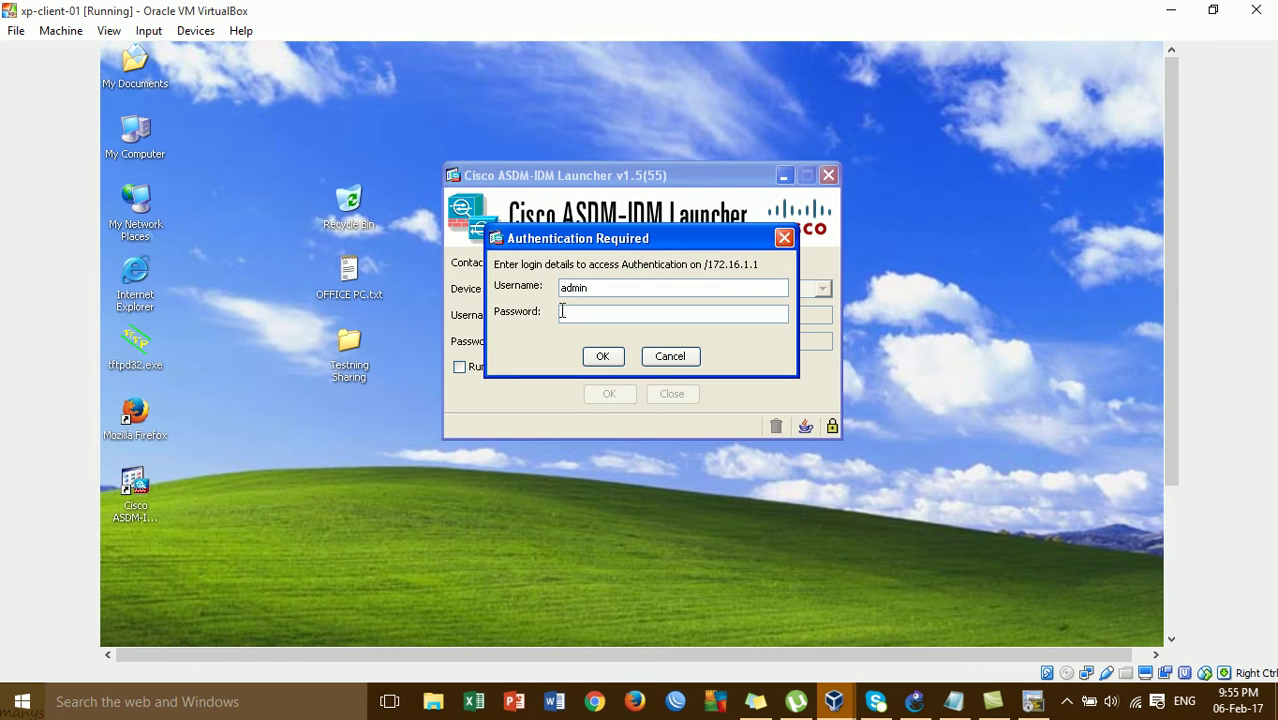
# Step: Submit the ASDM login to open the Device Dashboard for 172.16.1.1
pyautogui.click(602, 356)
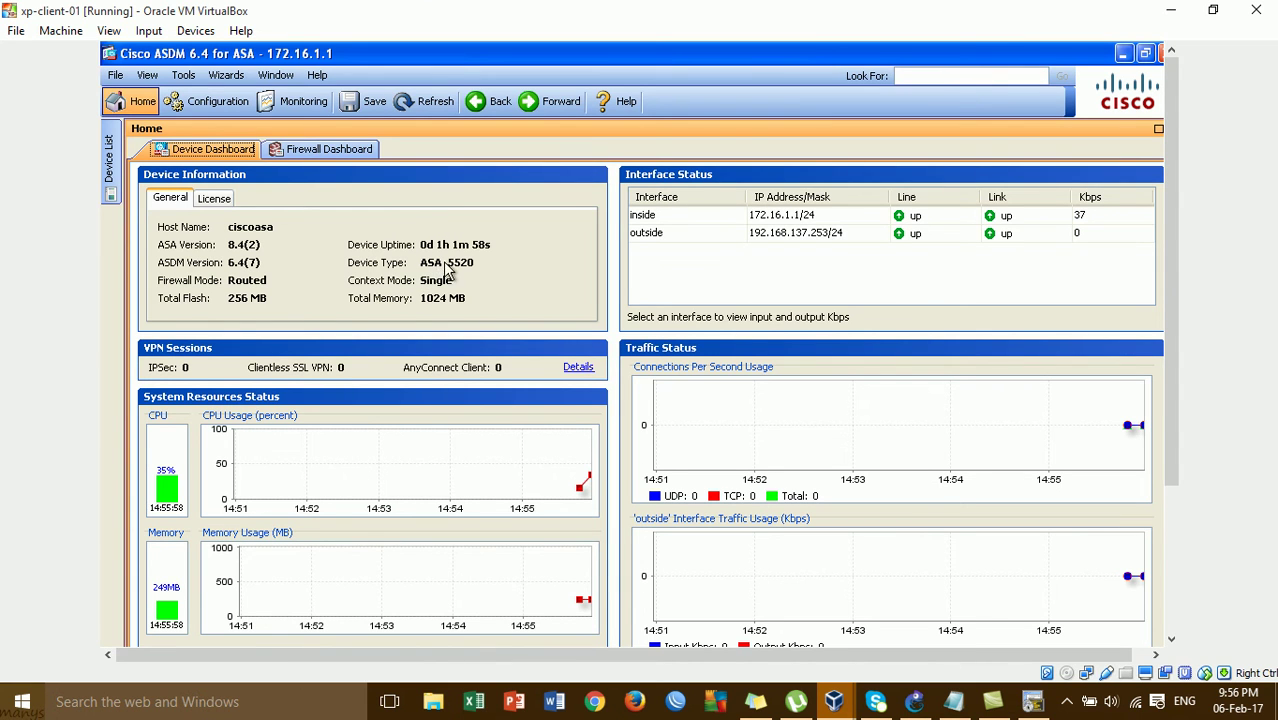
# Step: Check the inside and outside interface traffic figures, then bring up the VPN Wizards list
pyautogui.click(786, 216)
pyautogui.click(788, 232)
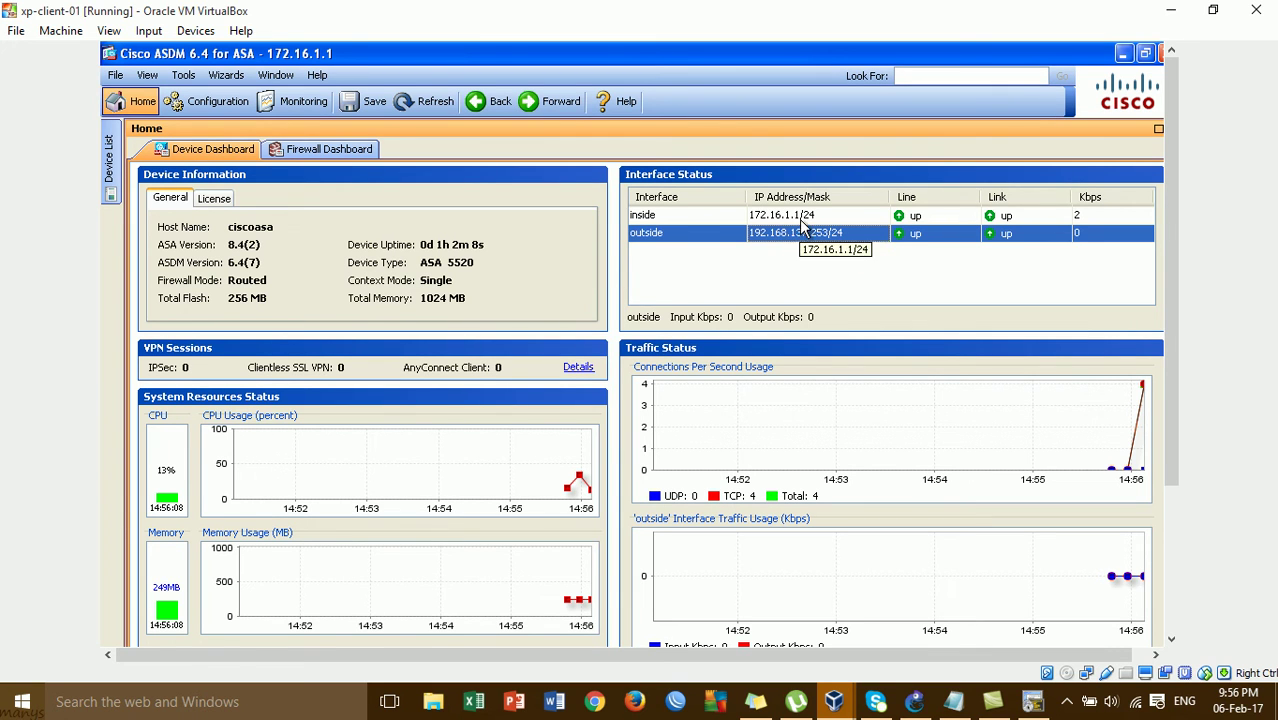
pyautogui.click(803, 218)
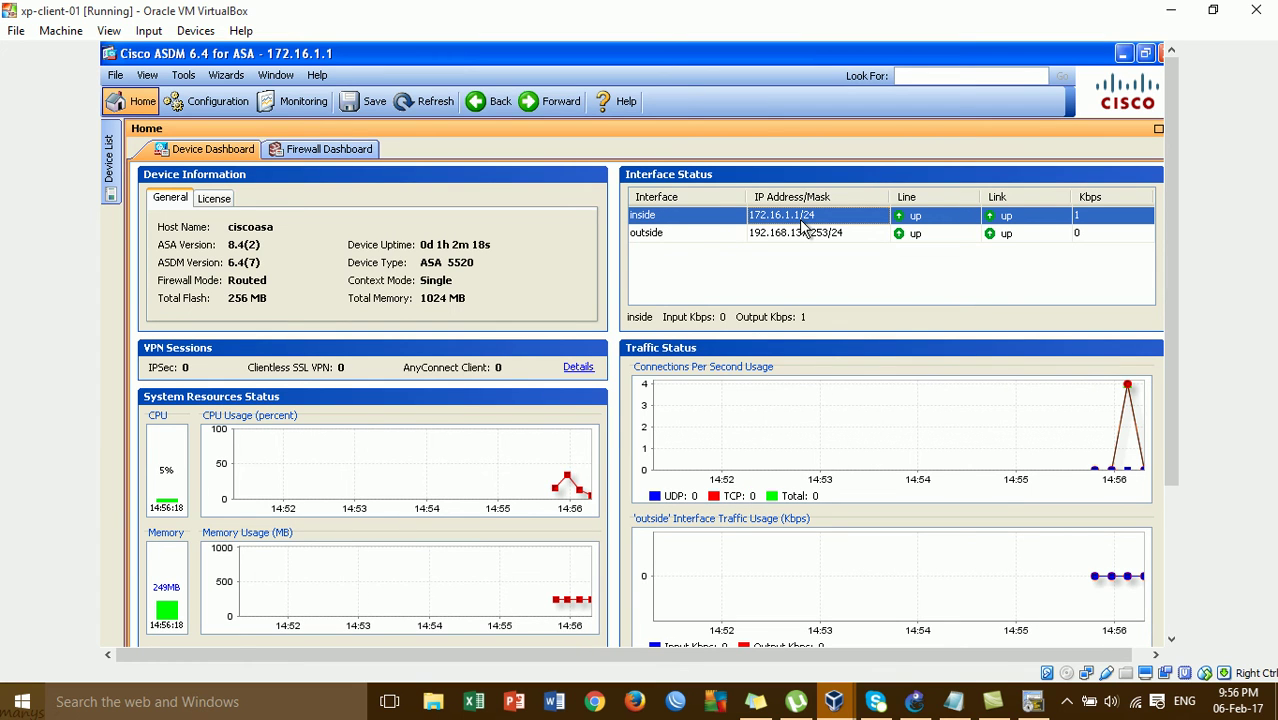
pyautogui.click(738, 232)
pyautogui.click(762, 220)
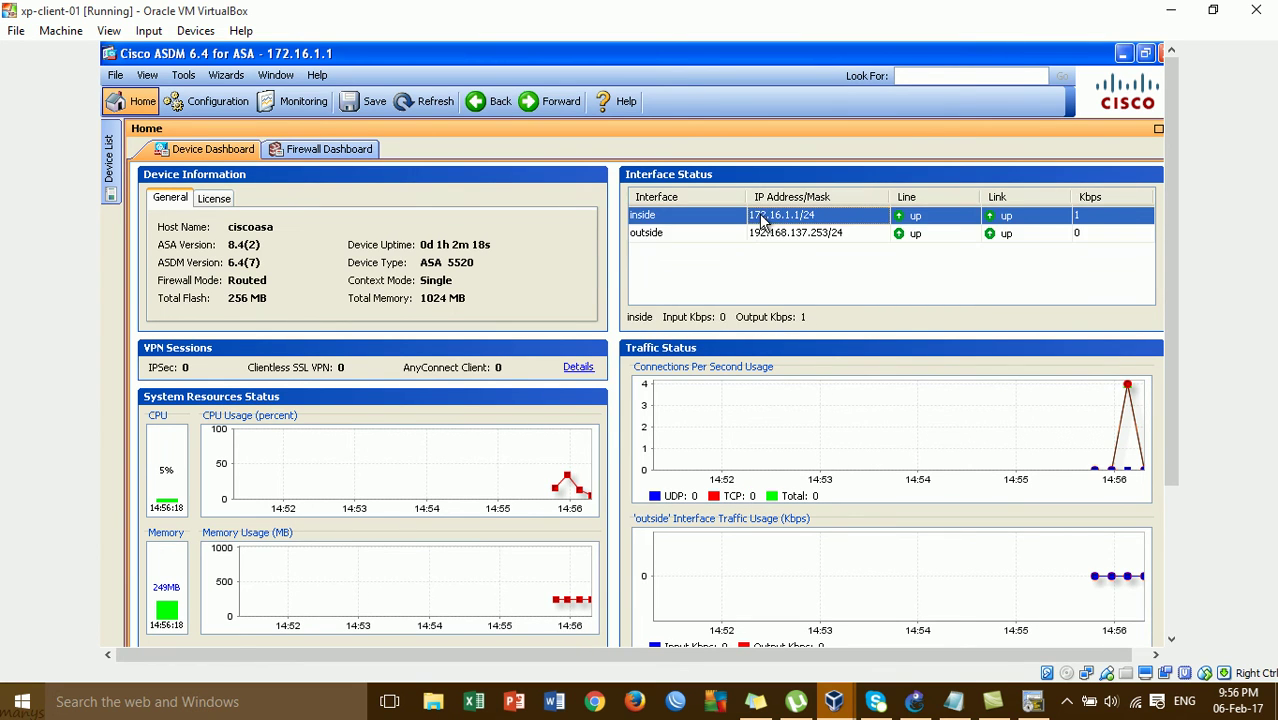
pyautogui.click(244, 78)
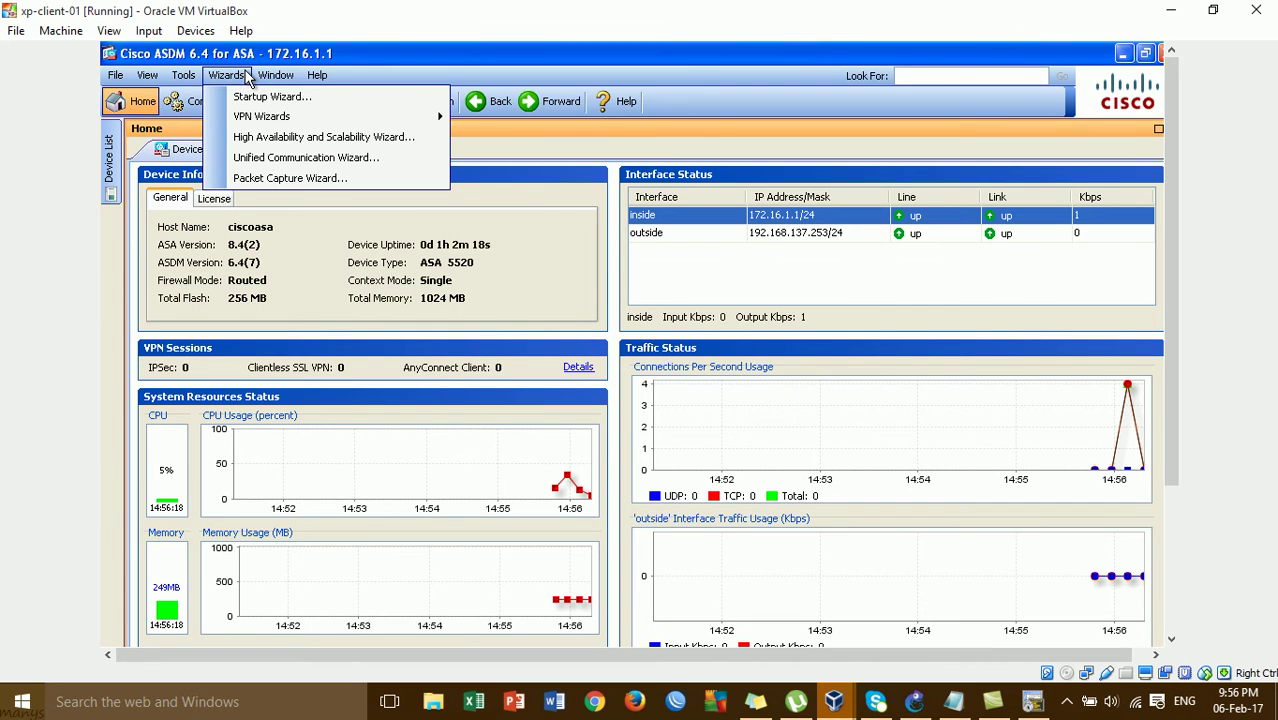
pyautogui.moveTo(355, 118)
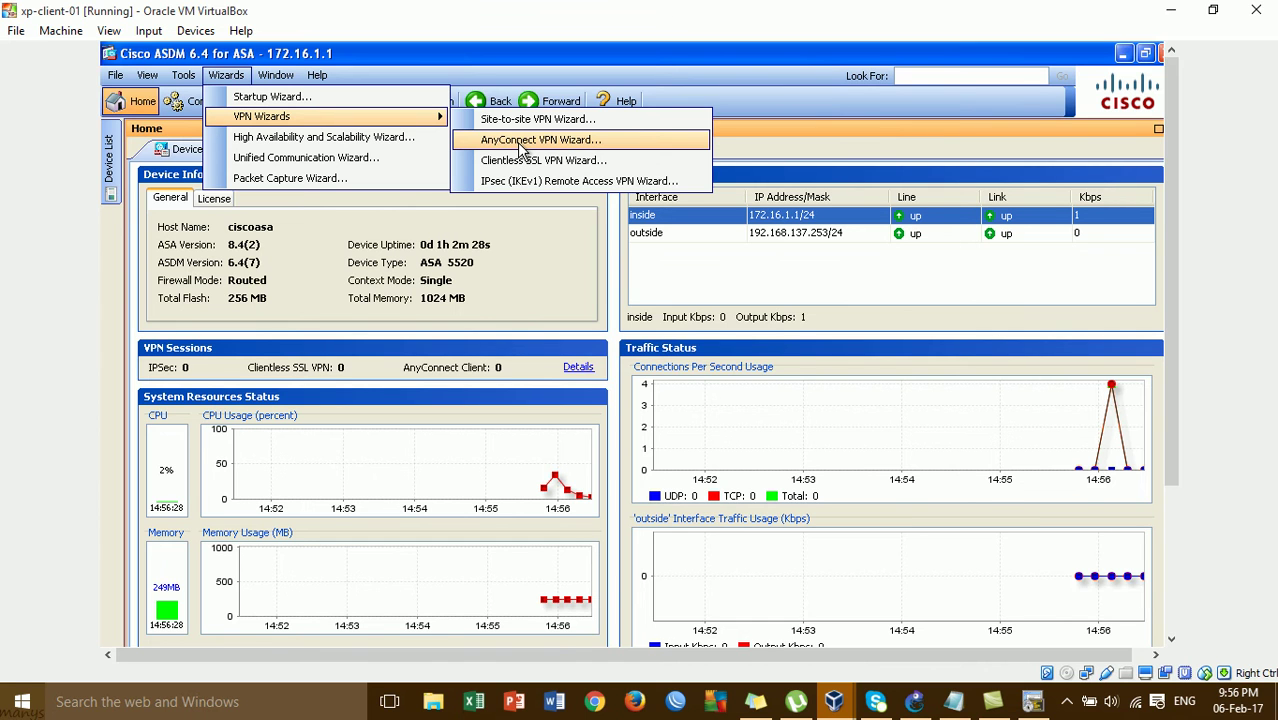
# Step: Start the AnyConnect VPN Wizard and move past its introduction page
pyautogui.click(521, 147)
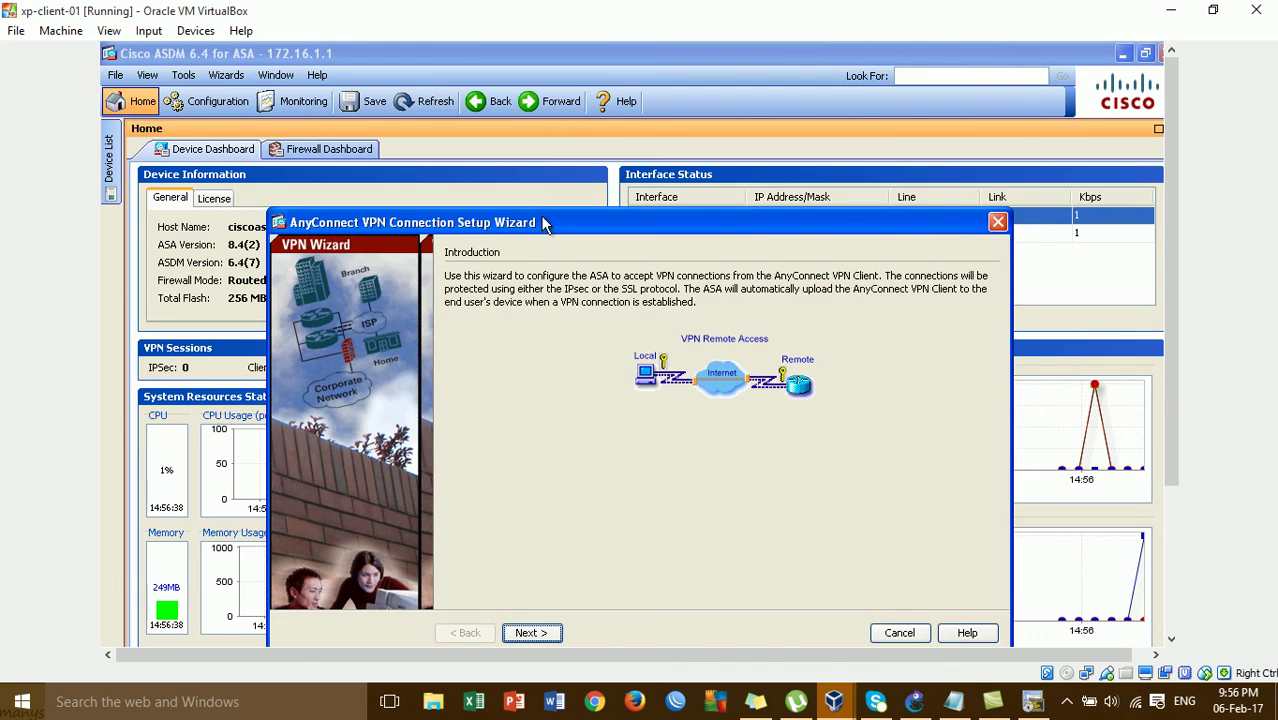
pyautogui.moveTo(543, 224); pyautogui.dragTo(555, 47)
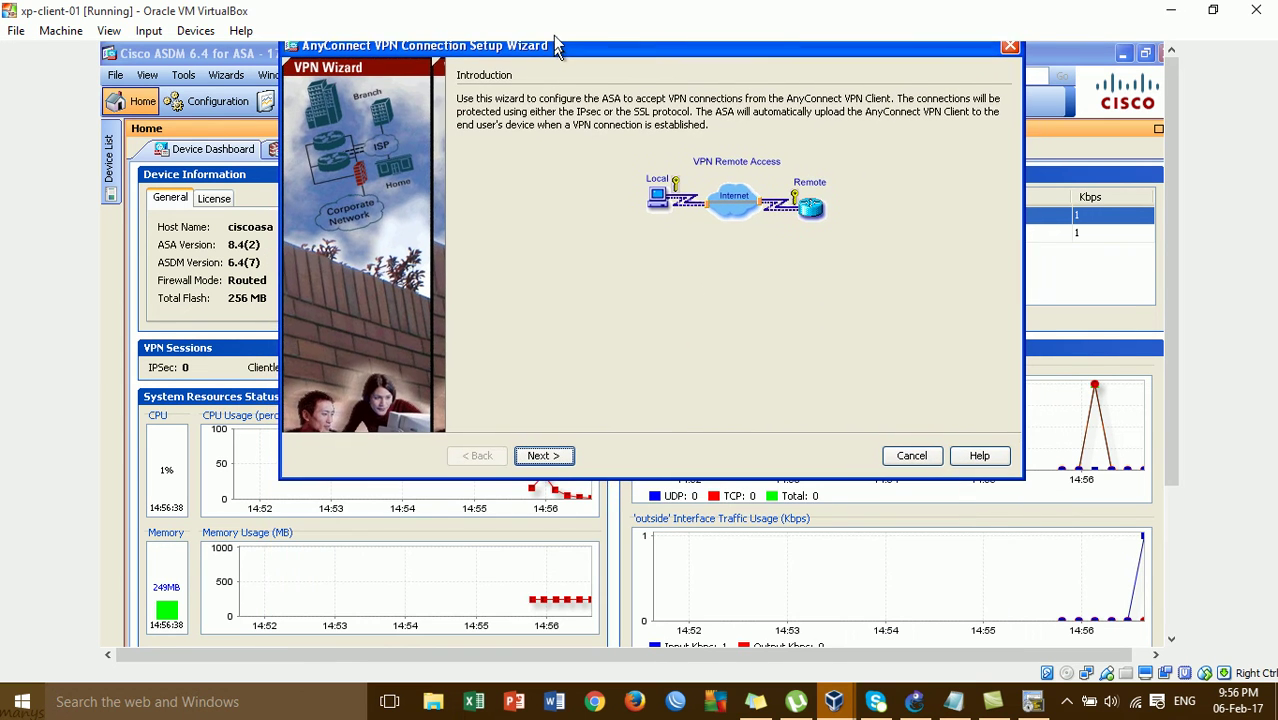
pyautogui.click(543, 455)
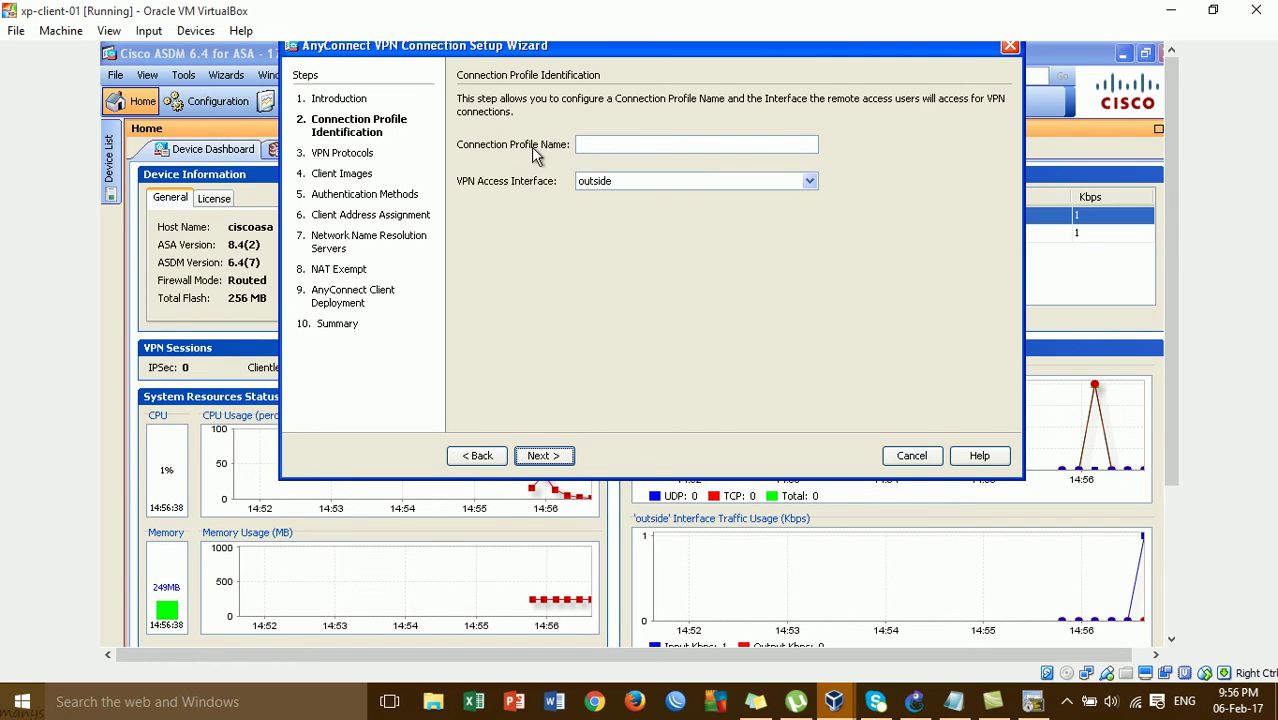
# Step: Name the connection profile 'SSL VPN' and leave only SSL enabled under VPN Protocols
pyautogui.click(588, 146)
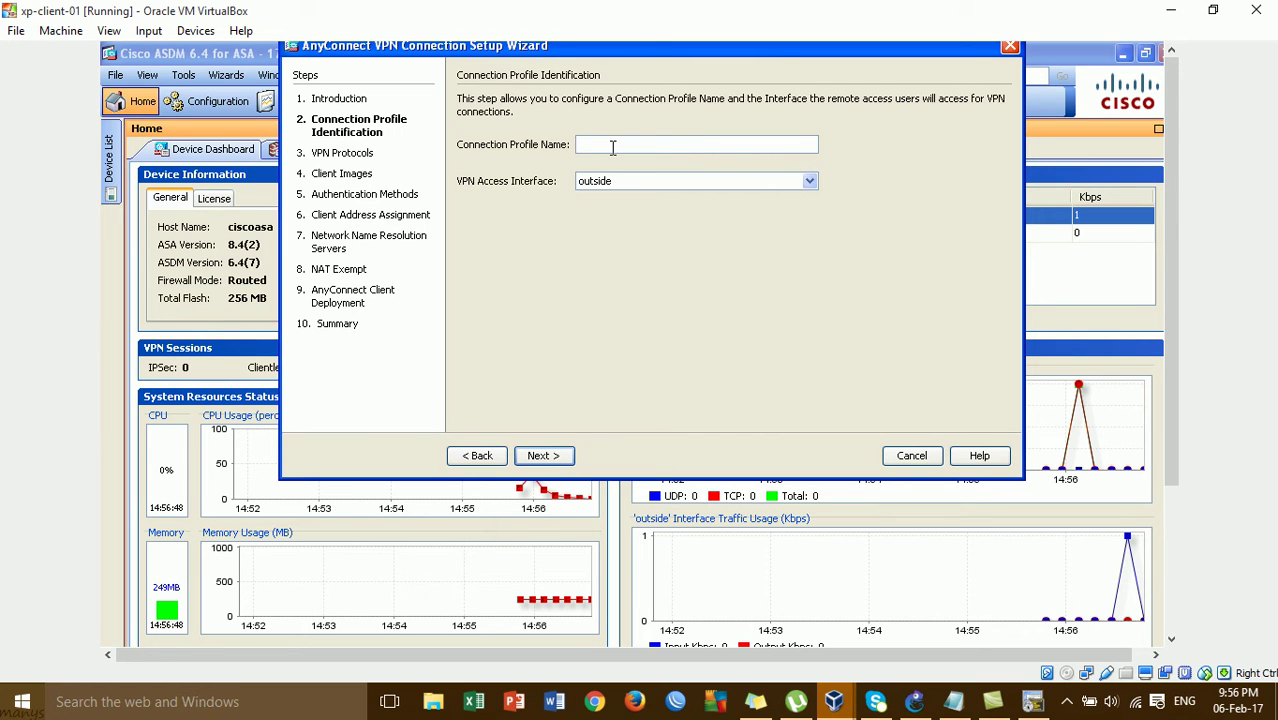
pyautogui.write('VPN')
pyautogui.press('BackSpace')
pyautogui.press('BackSpace')
pyautogui.press('BackSpace')
pyautogui.press('BackSpace')
pyautogui.write('SSL VPN')
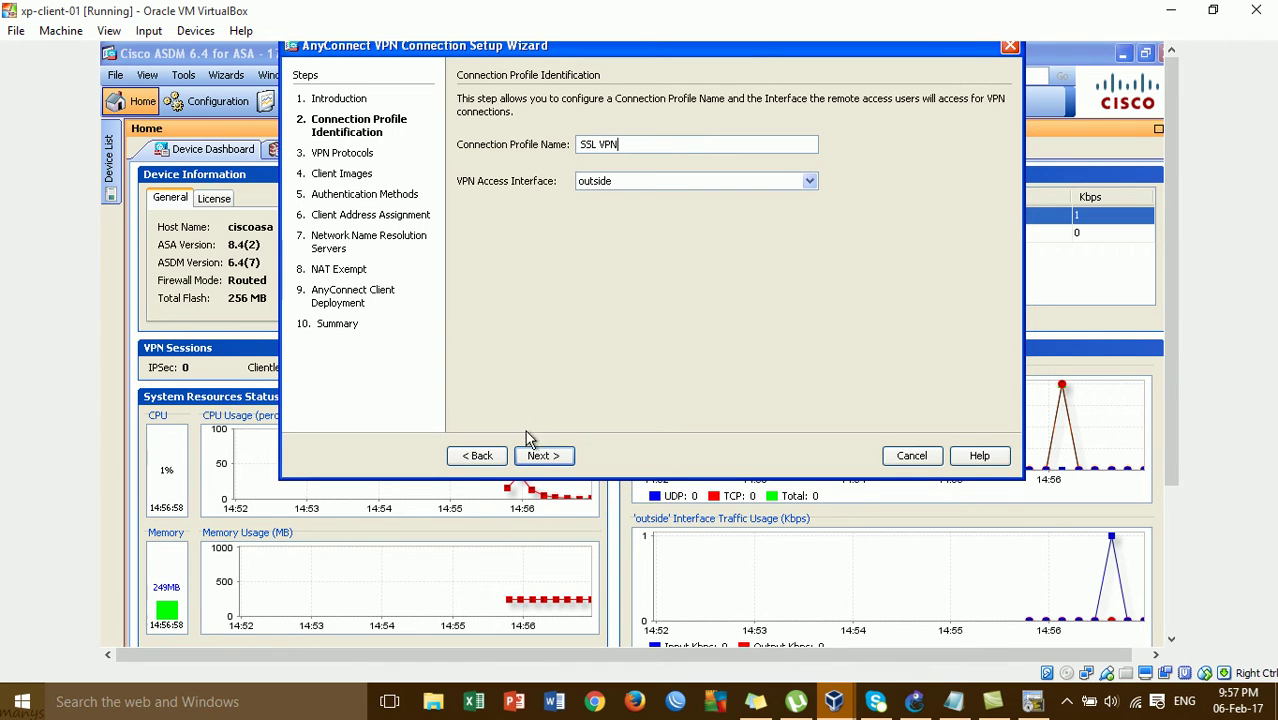
pyautogui.click(541, 457)
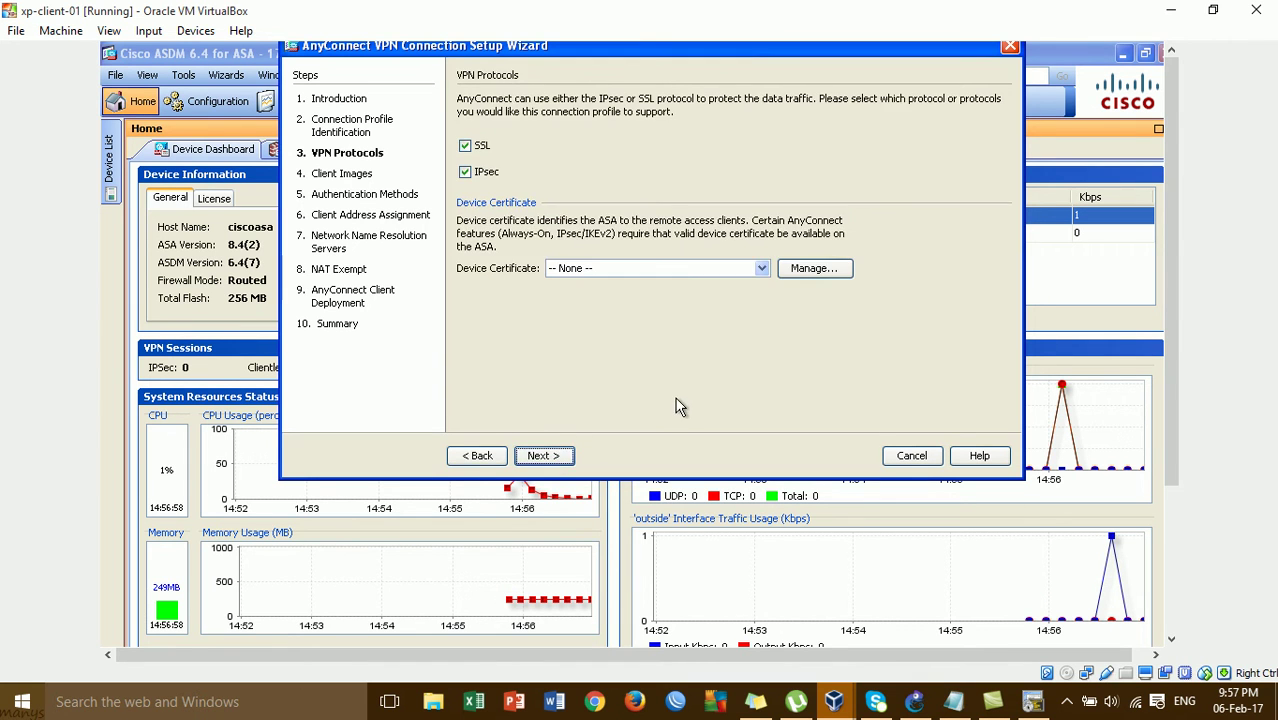
pyautogui.click(487, 174)
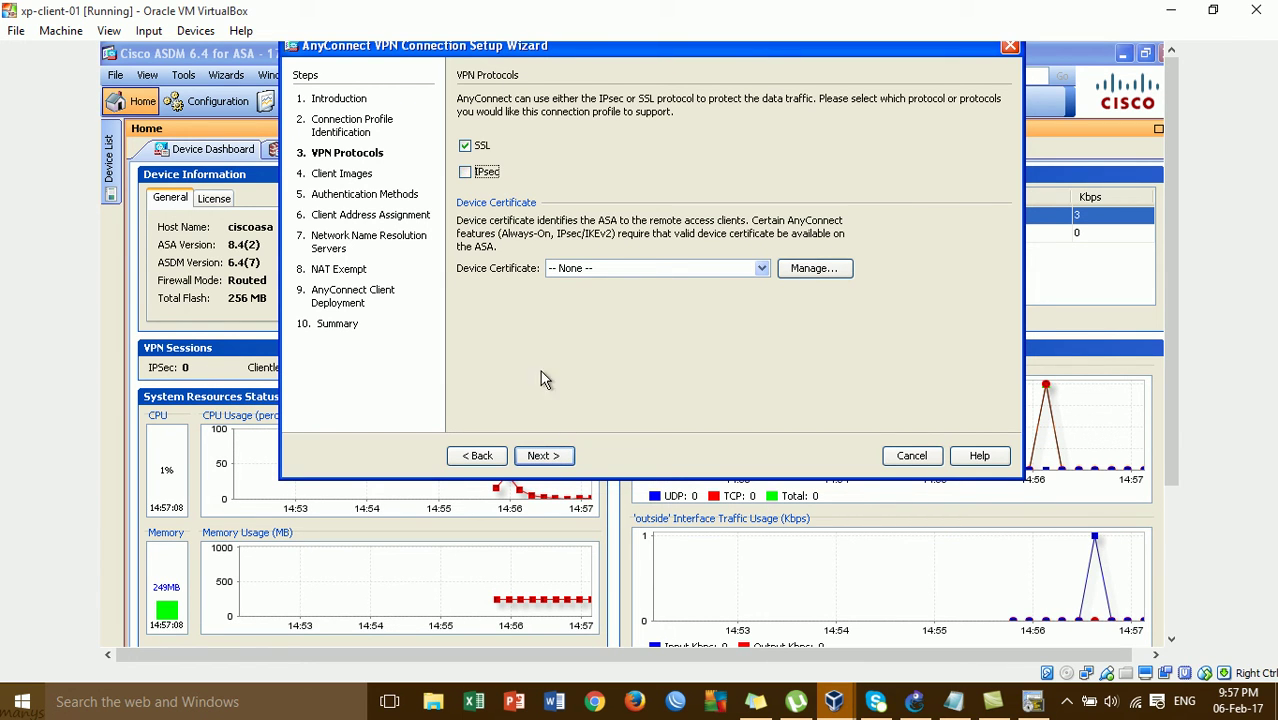
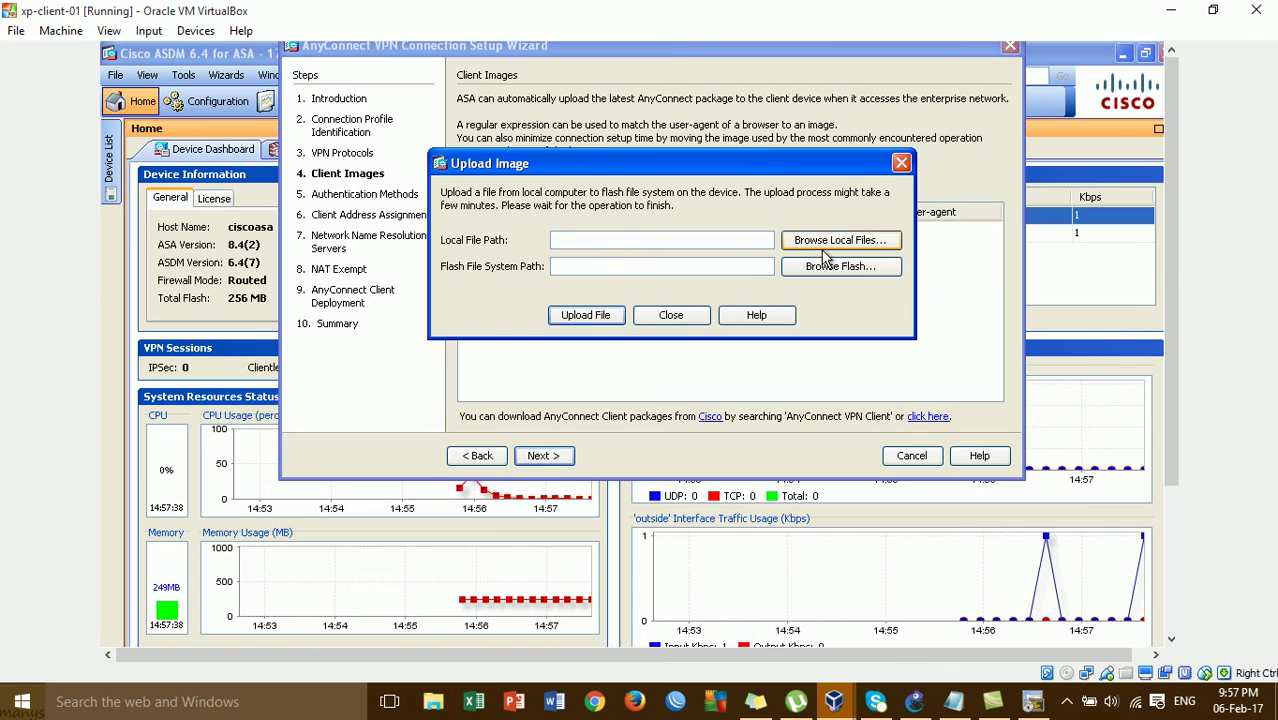
# Step: Upload C:\ASDM\ciscoanyconnect.pkg to the ASA flash as disk0:/ciscoanyconnect.pkg
pyautogui.click(826, 240)
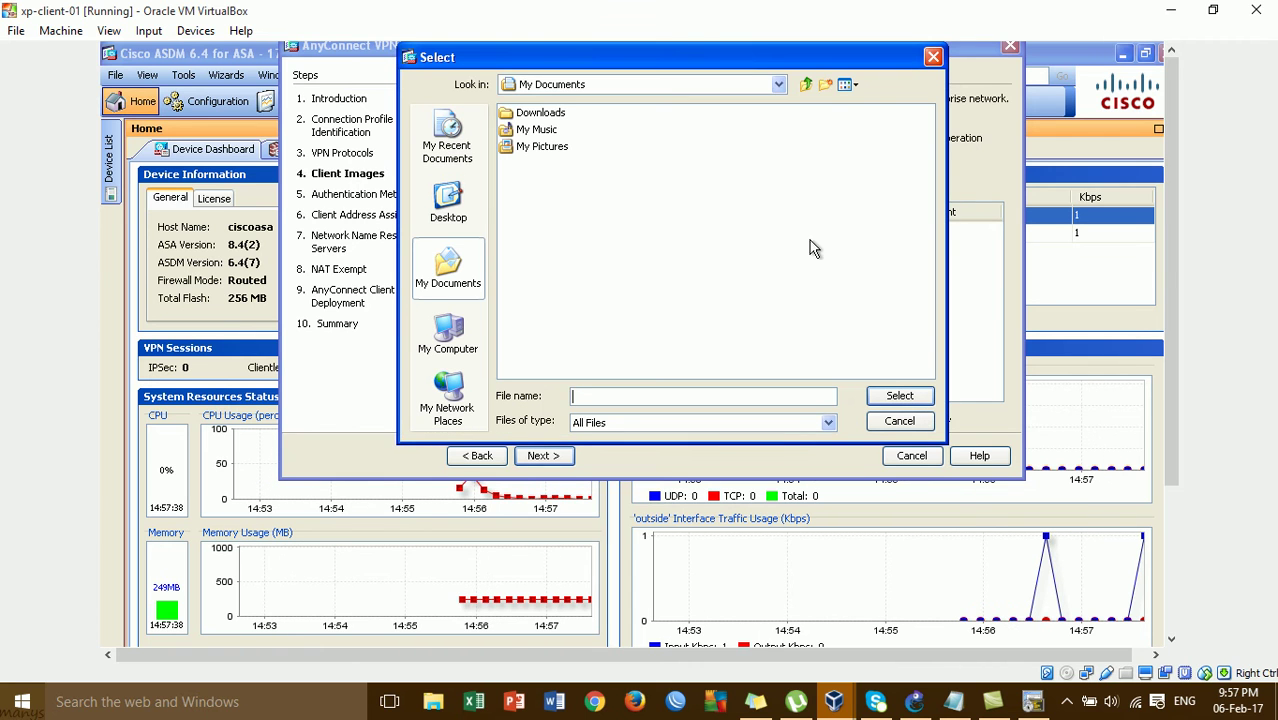
pyautogui.click(448, 205)
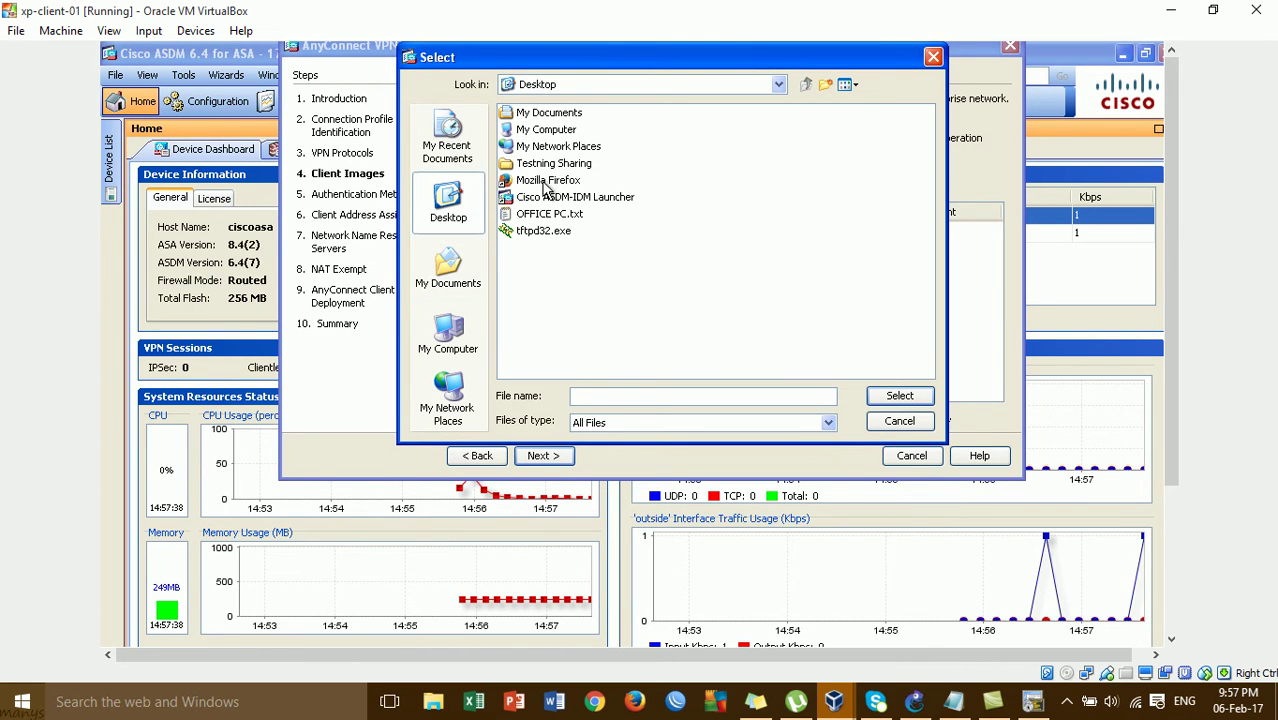
pyautogui.doubleClick(556, 131)
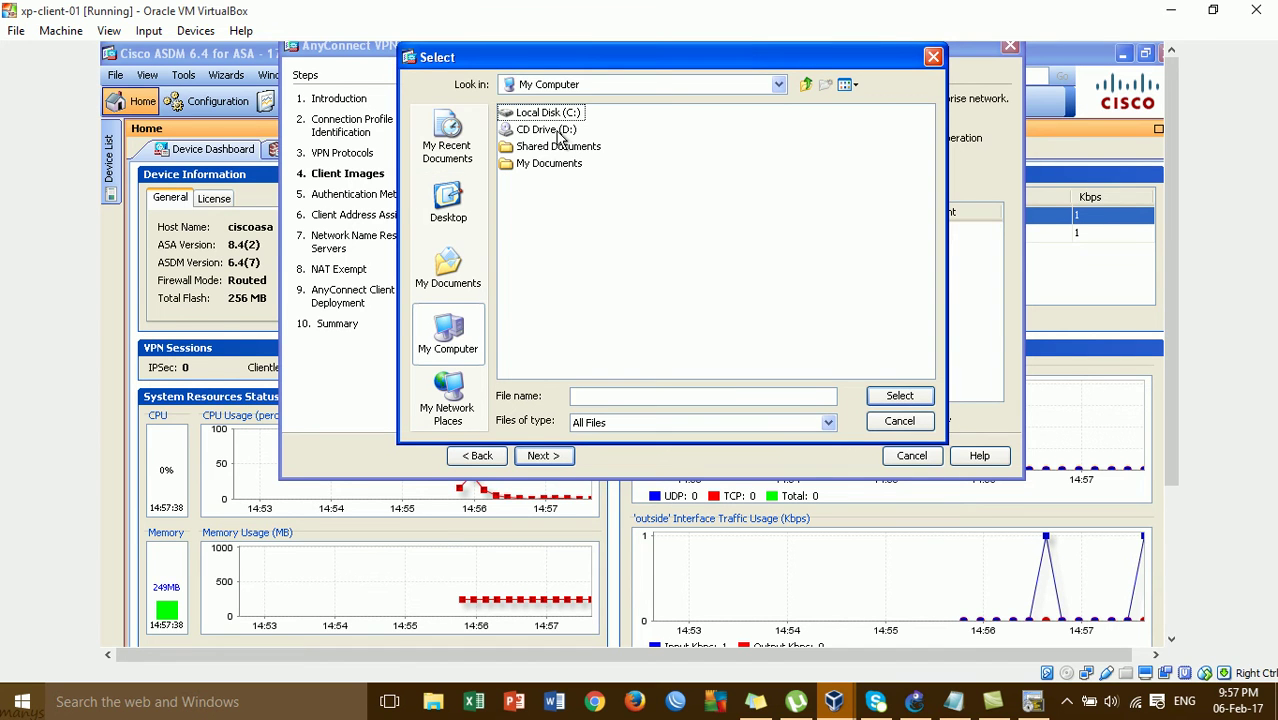
pyautogui.doubleClick(551, 117)
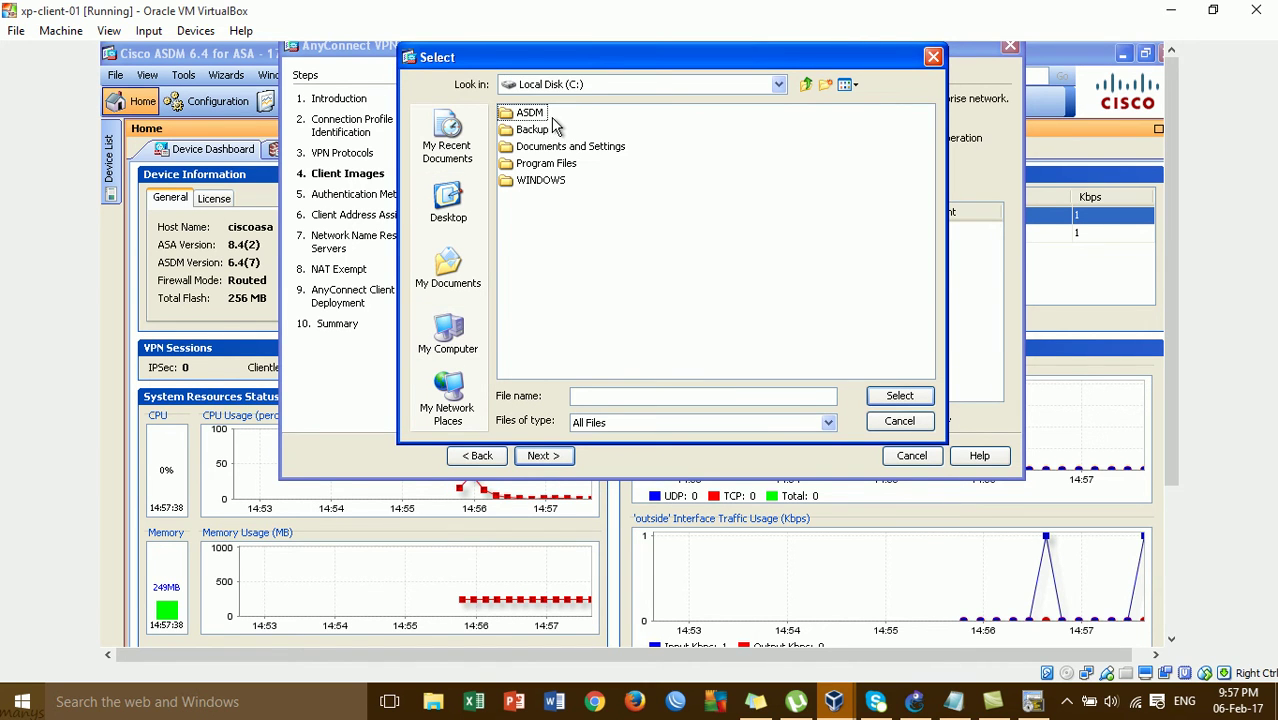
pyautogui.doubleClick(533, 114)
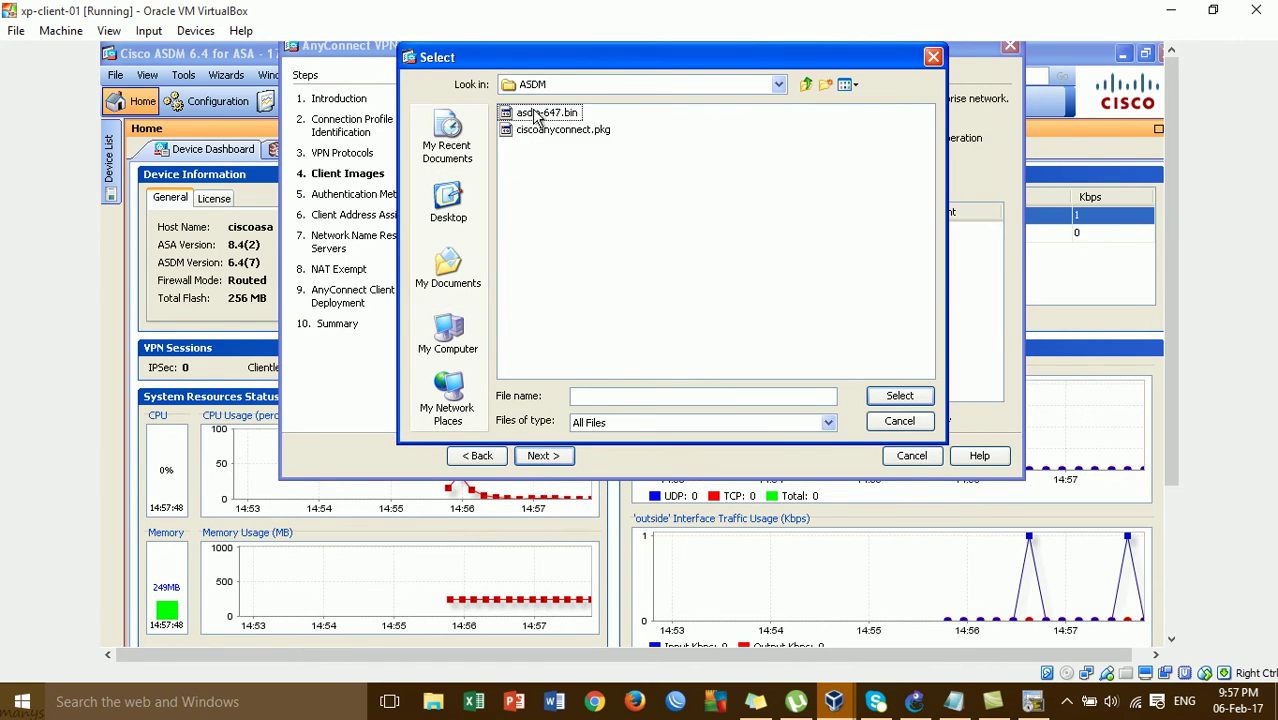
pyautogui.click(571, 137)
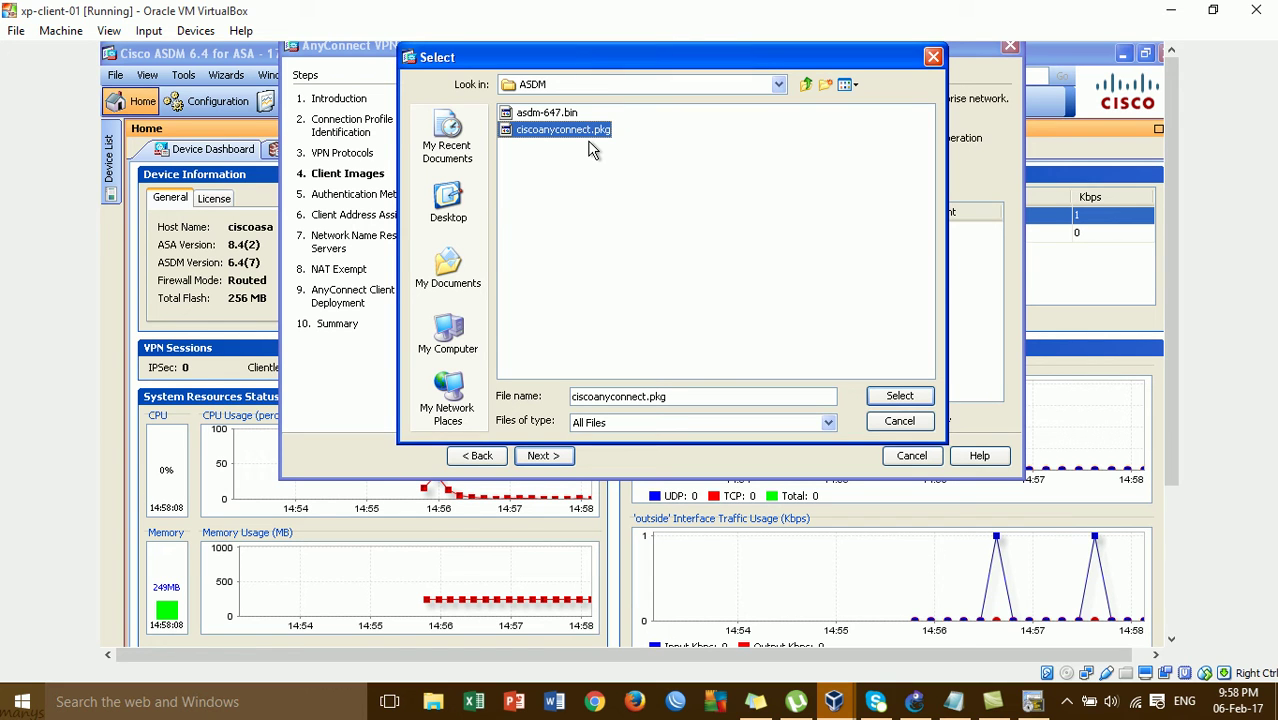
pyautogui.click(573, 114)
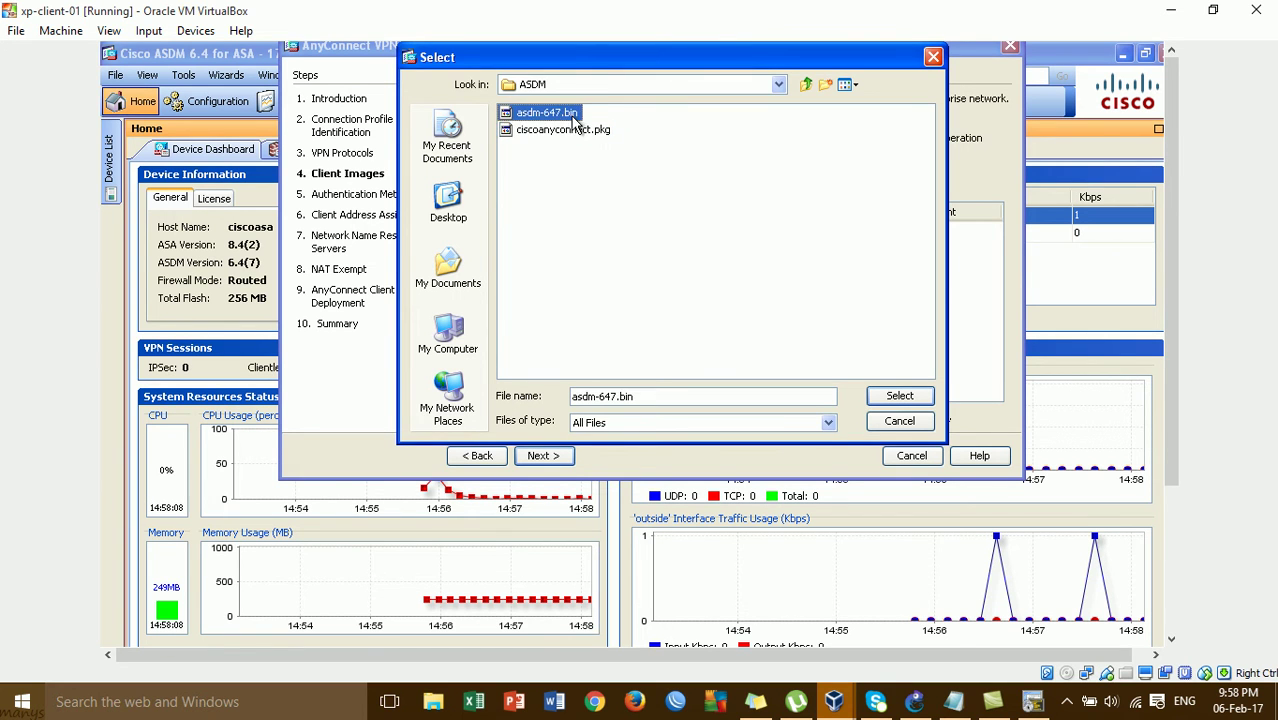
pyautogui.click(578, 134)
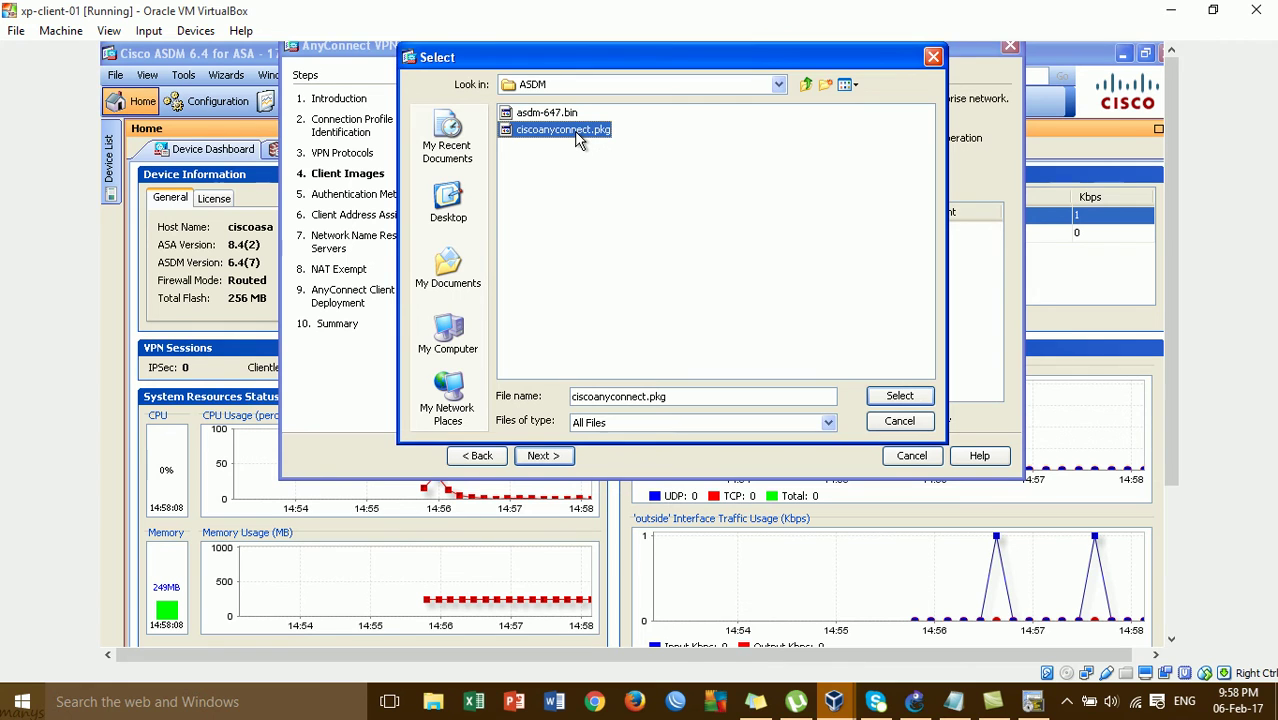
pyautogui.click(908, 399)
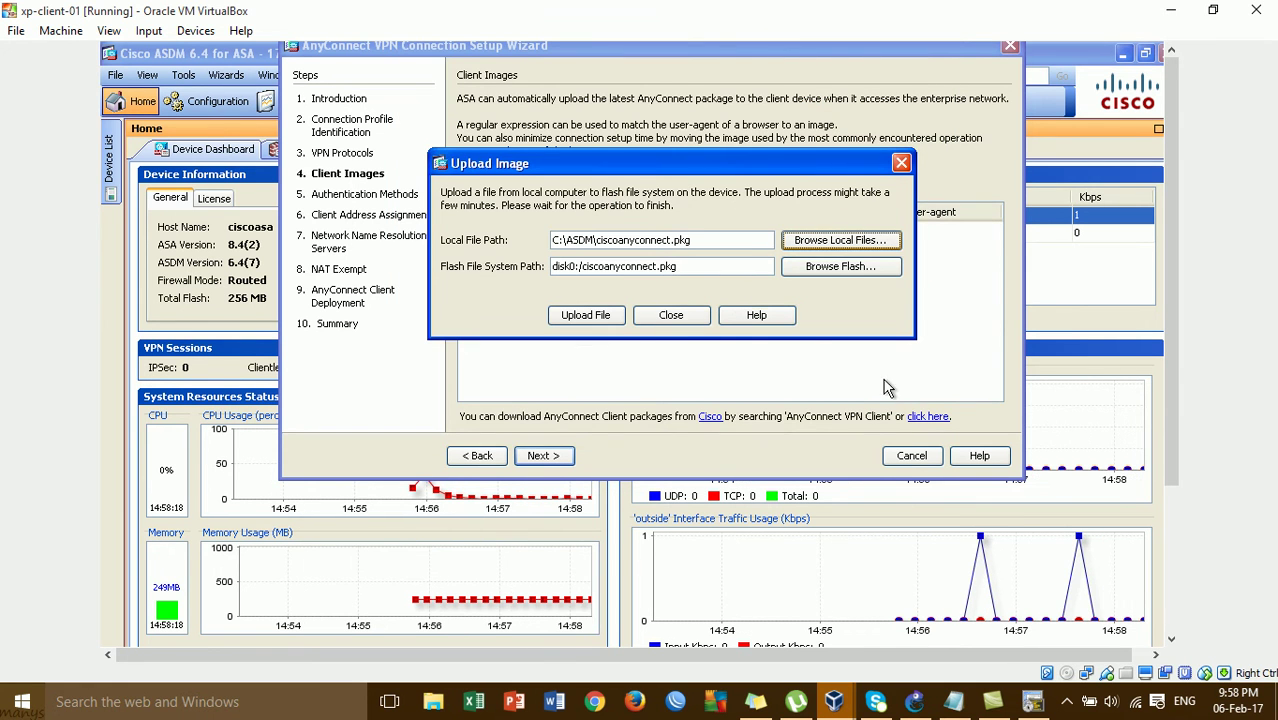
pyautogui.click(586, 316)
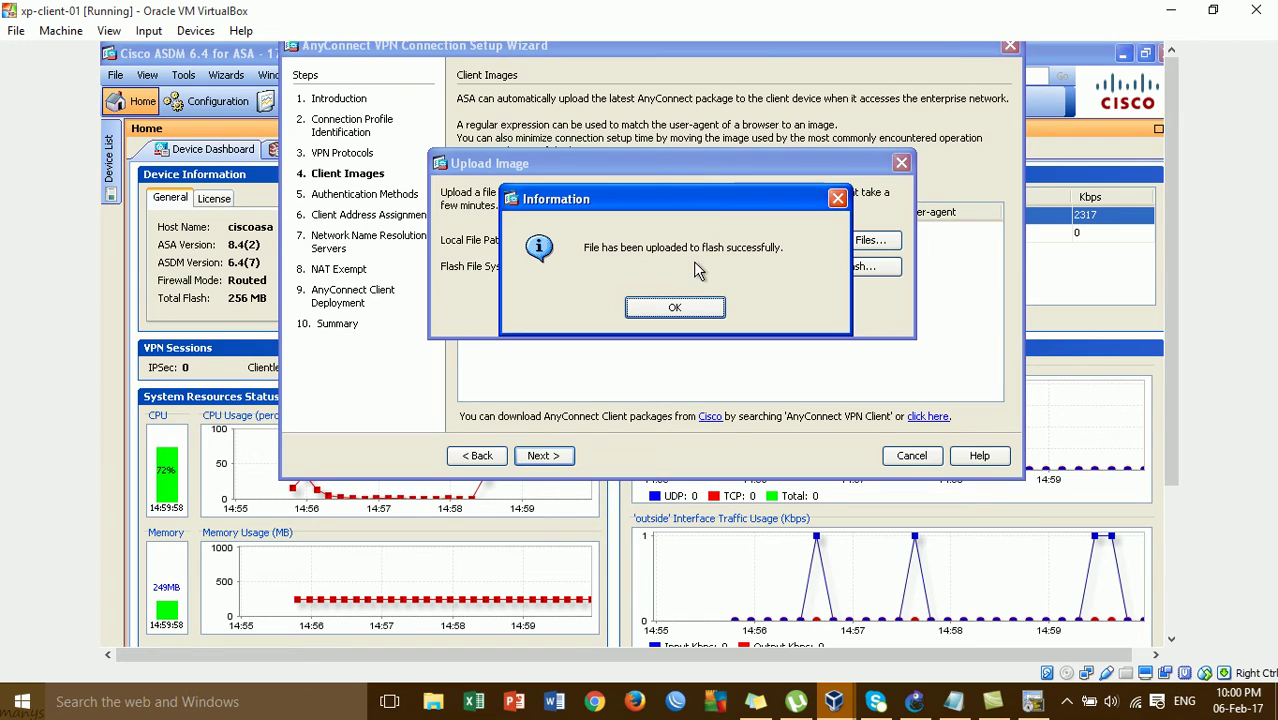
# Step: Register disk0:/ciscoanyconnect.pkg as the AnyConnect client image and continue the wizard
pyautogui.click(688, 308)
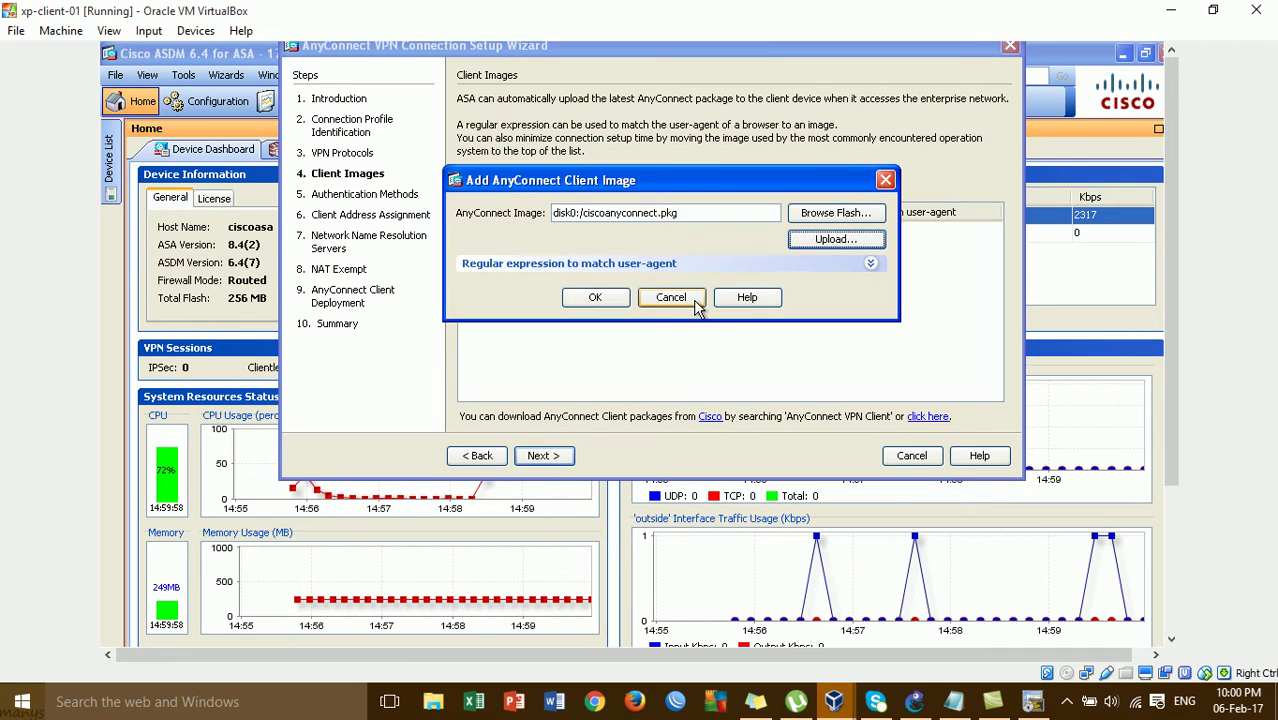
pyautogui.click(595, 297)
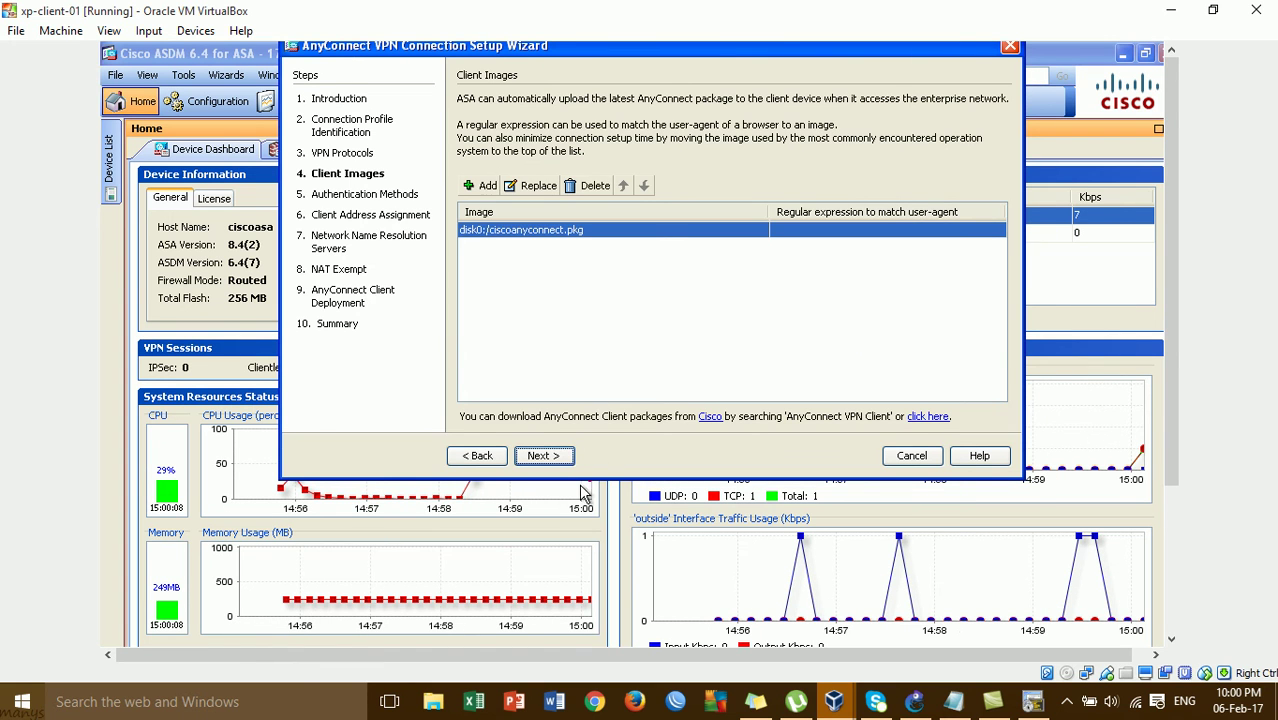
pyautogui.click(564, 456)
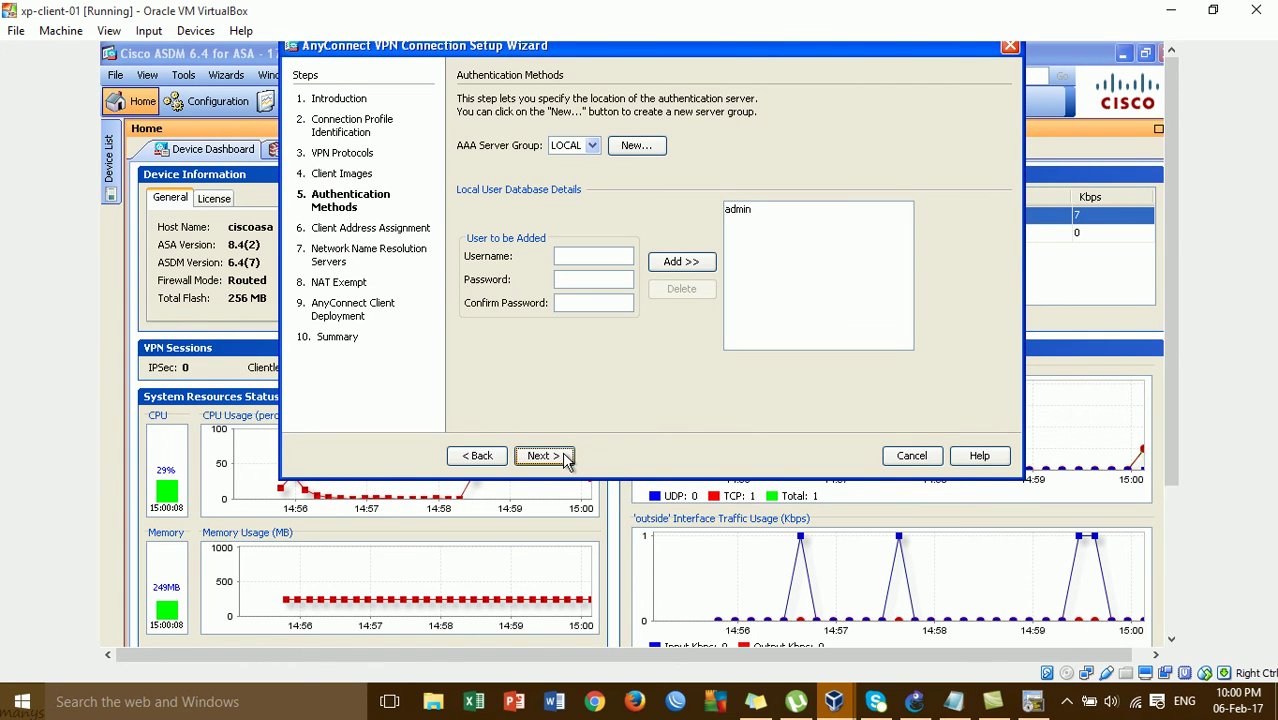
# Step: Keep LOCAL authentication with only the existing admin user, adding no new user
pyautogui.click(560, 254)
pyautogui.click(590, 273)
pyautogui.click(596, 257)
pyautogui.click(749, 213)
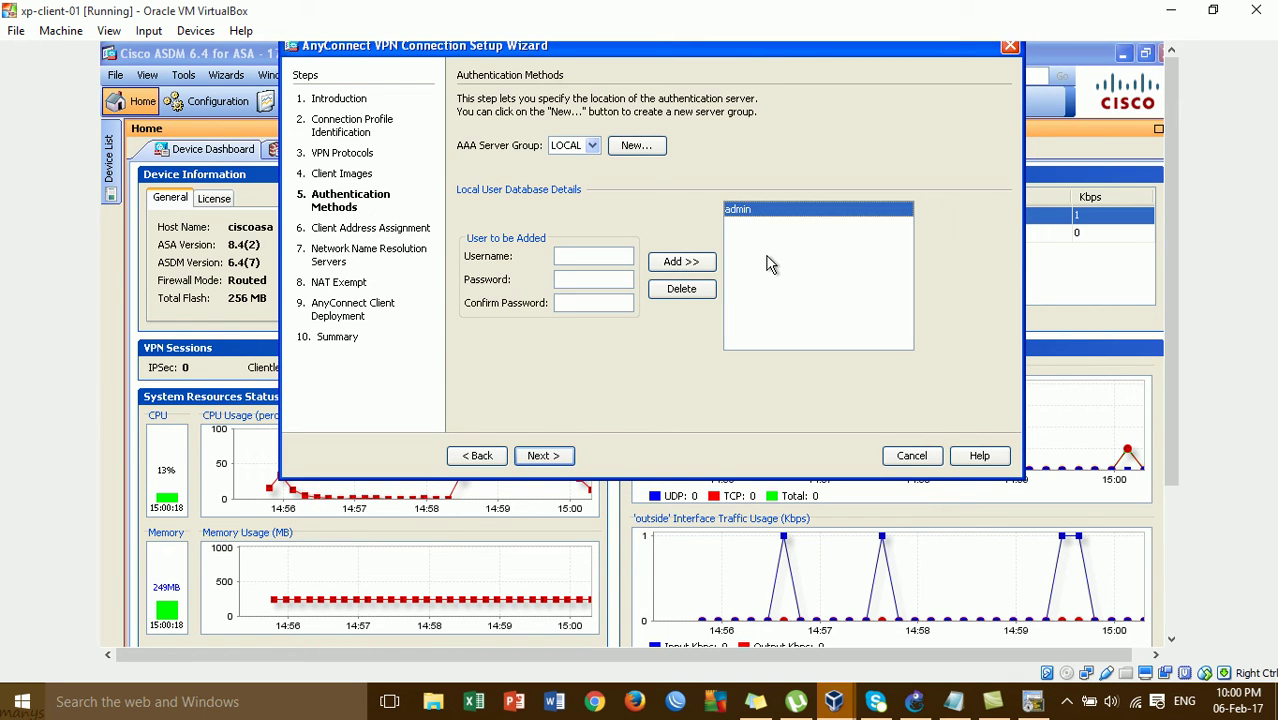
pyautogui.click(597, 256)
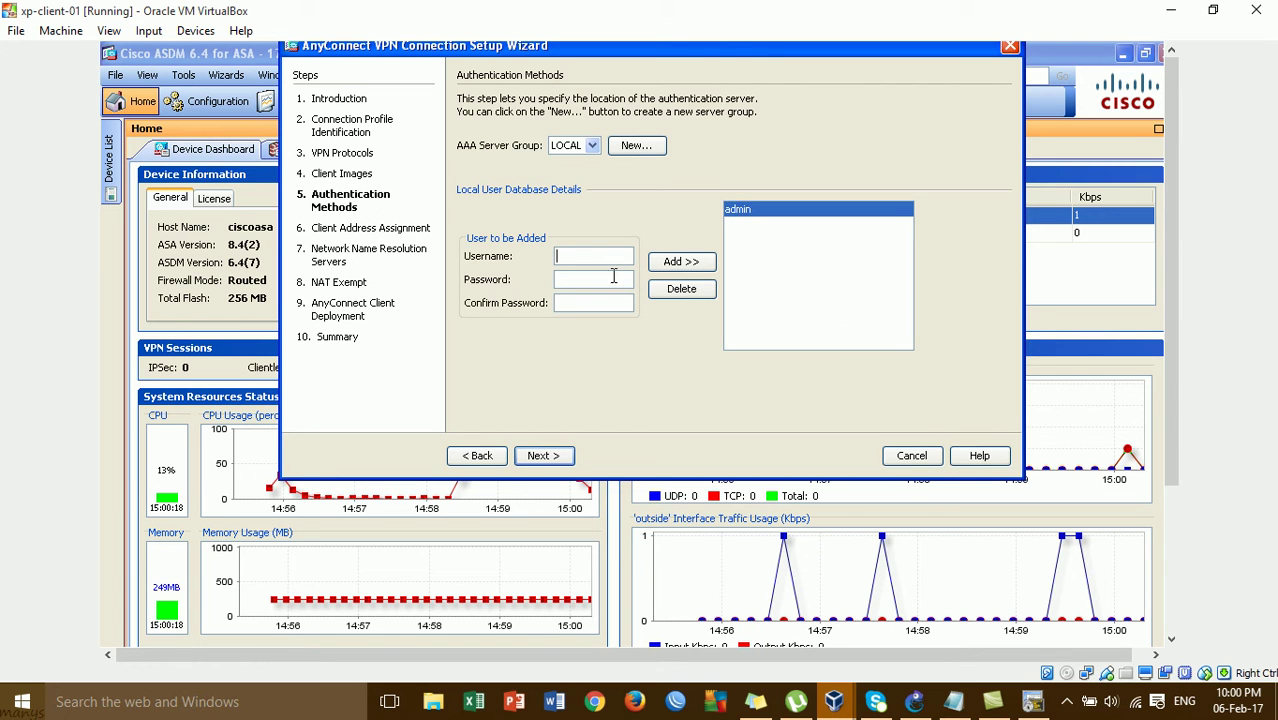
pyautogui.click(613, 279)
pyautogui.press('Tab')
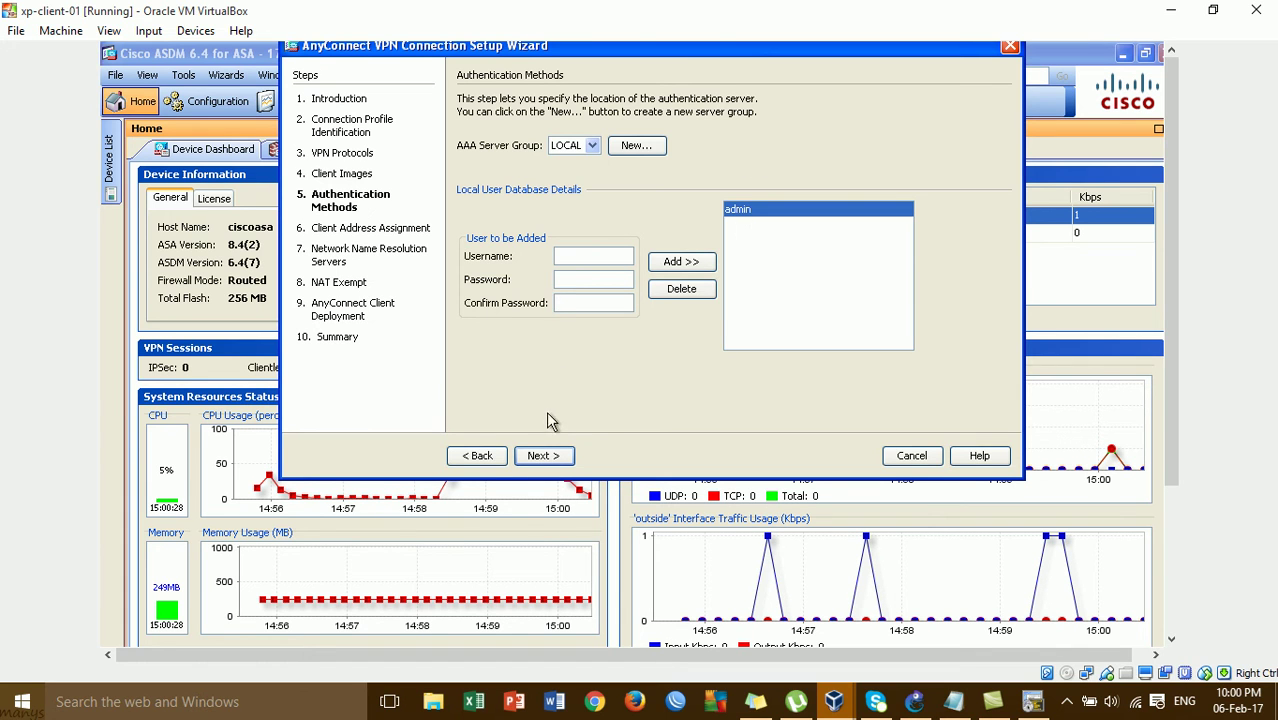
pyautogui.click(544, 456)
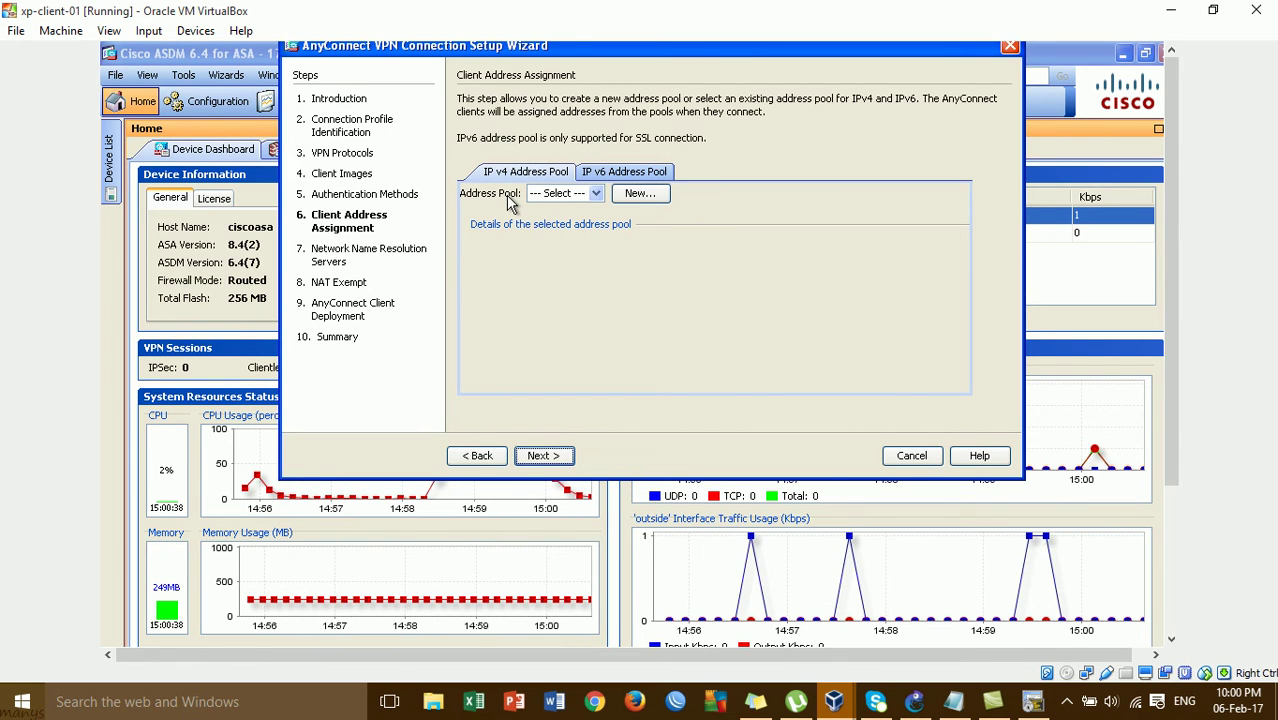
# Step: Create IPv4 pool vpn-pool, 192.168.1.100 to 192.168.1.110, mask 255.255.255.0, and continue
pyautogui.click(638, 194)
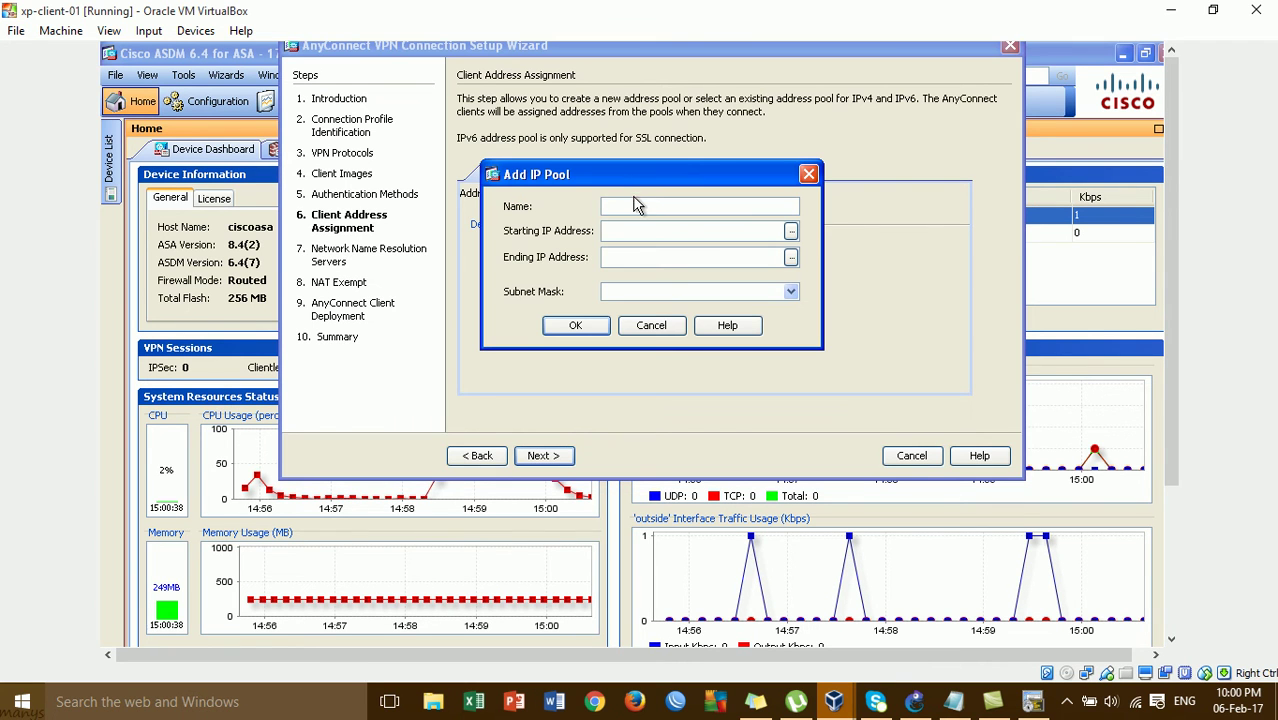
pyautogui.write('vpn-pool')
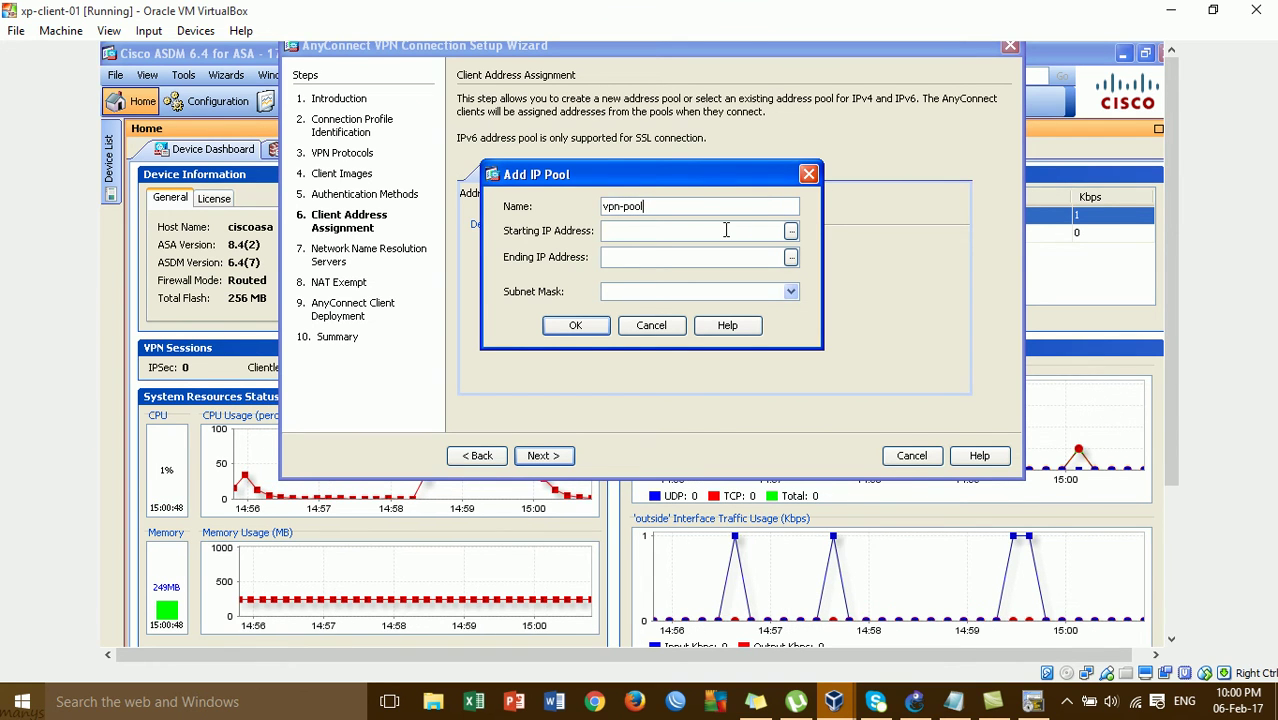
pyautogui.write('192.168.1.100')
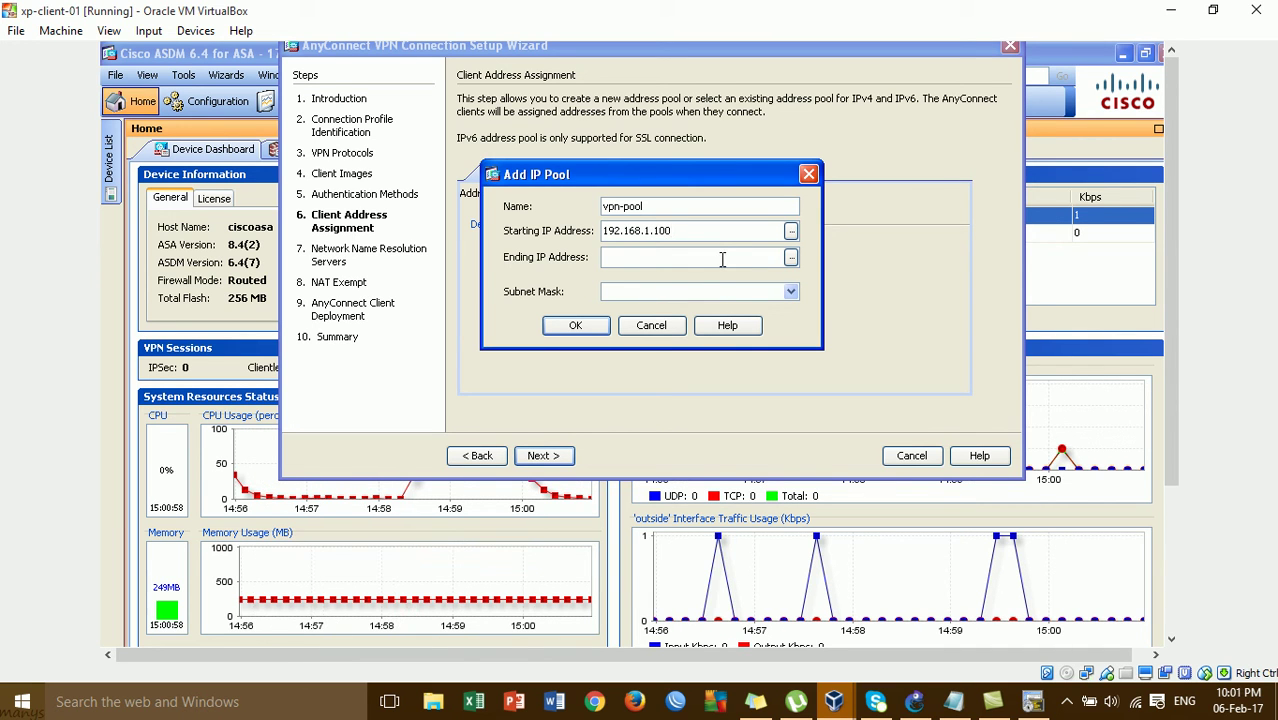
pyautogui.write('.1')
pyautogui.click(792, 291)
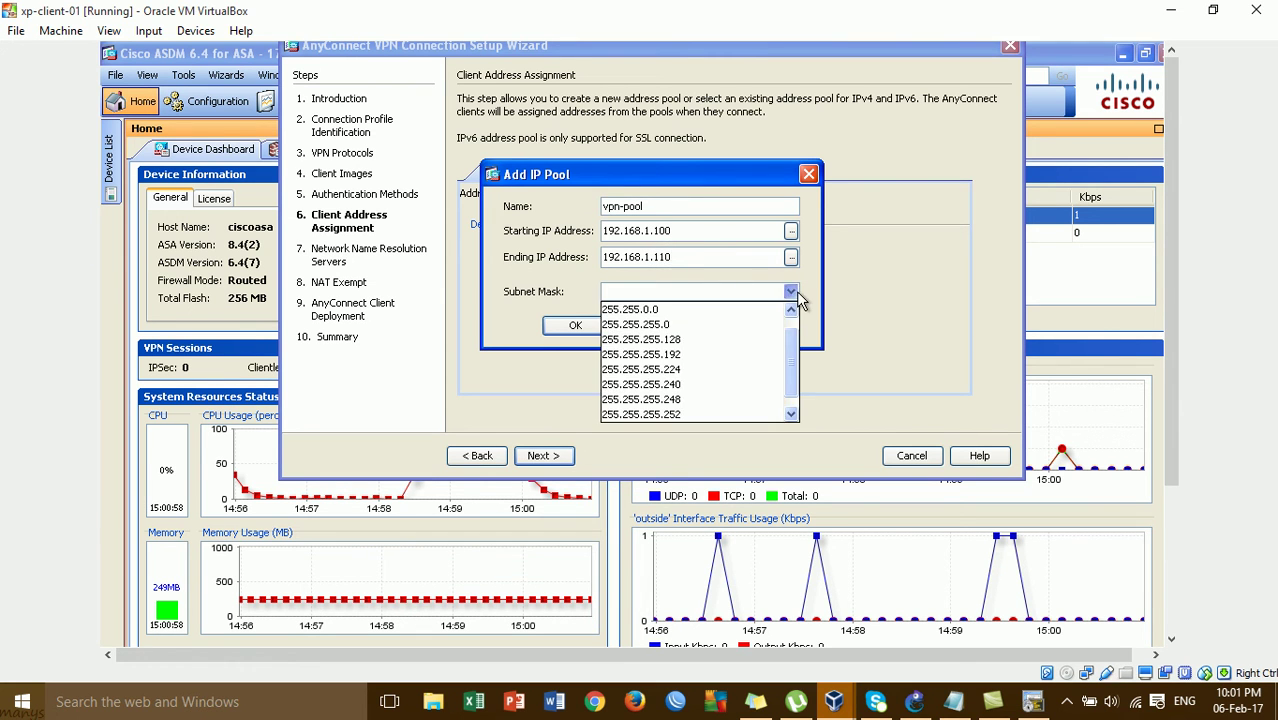
pyautogui.click(721, 325)
pyautogui.click(580, 323)
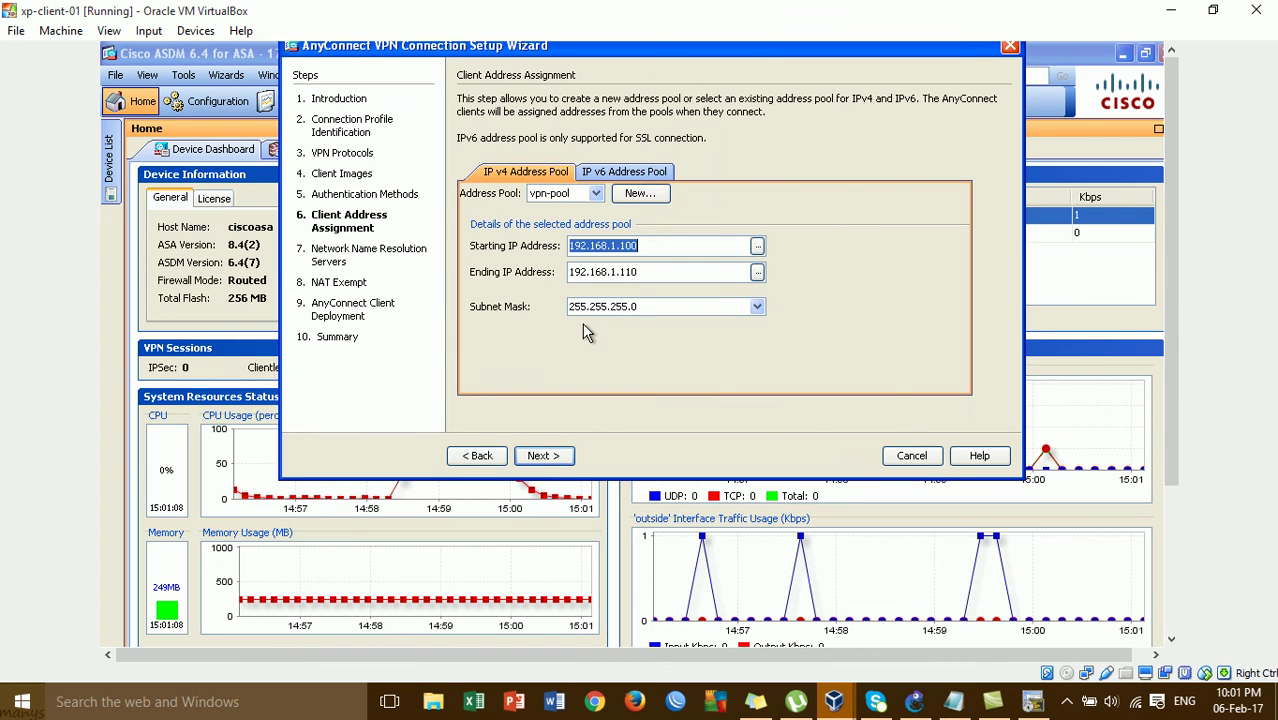
pyautogui.click(553, 458)
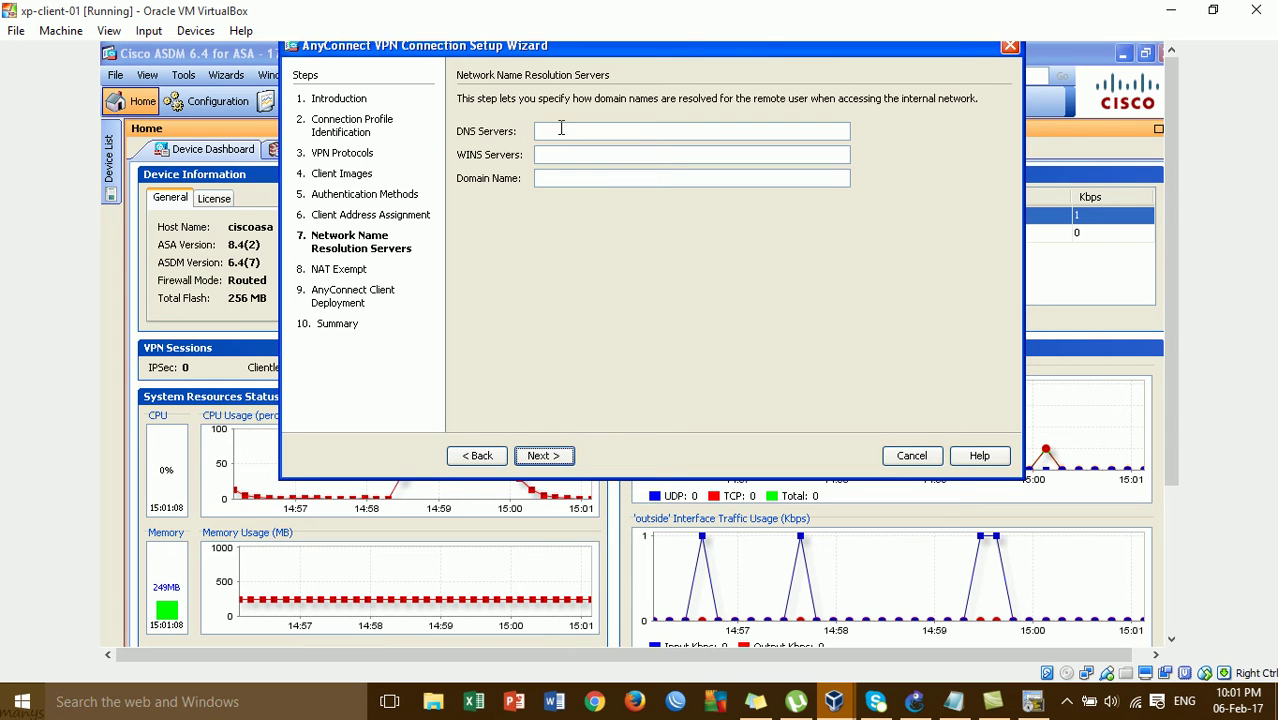
# Step: Set DNS server 8.8.8.8 and exempt VPN traffic from network address translation
pyautogui.click(565, 137)
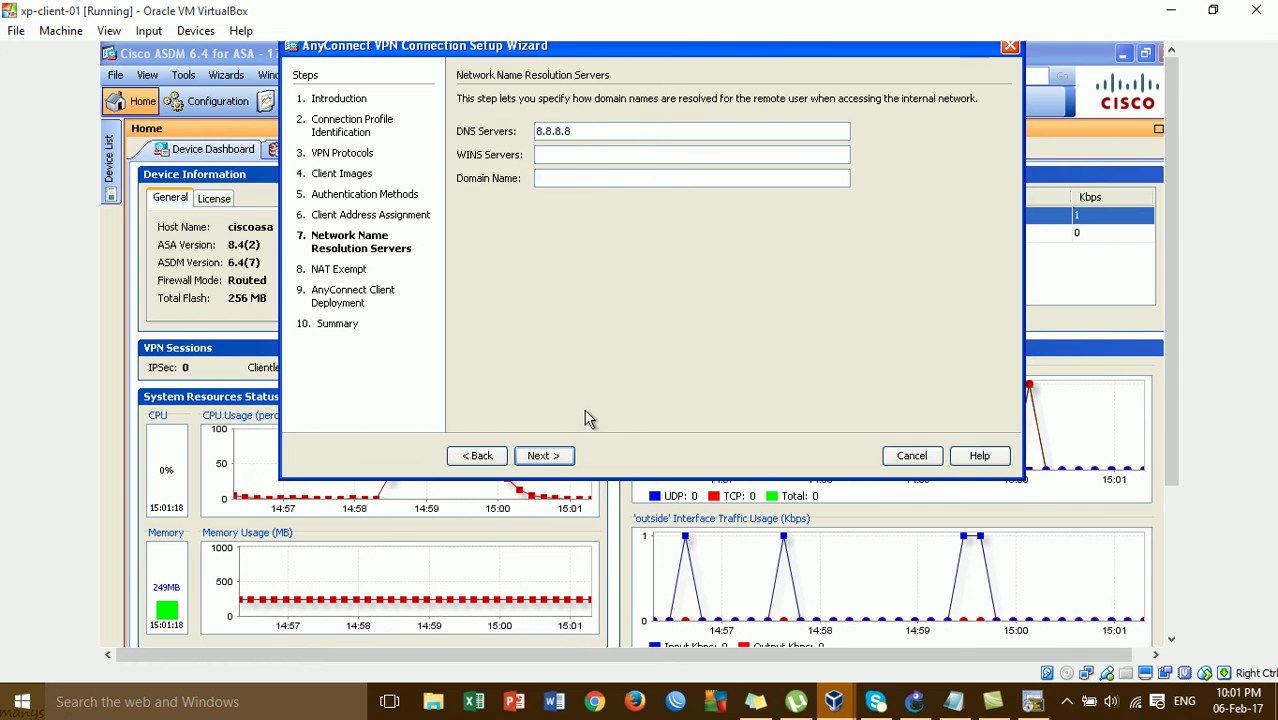
pyautogui.click(540, 456)
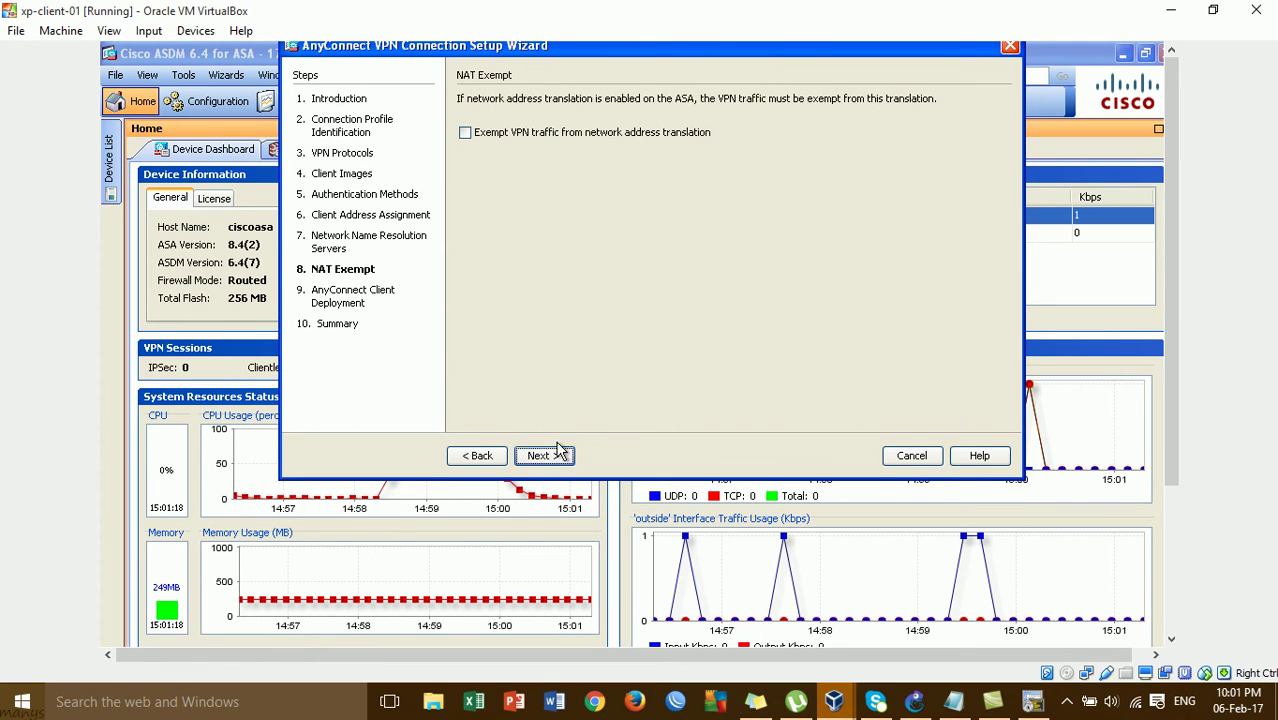
pyautogui.click(487, 135)
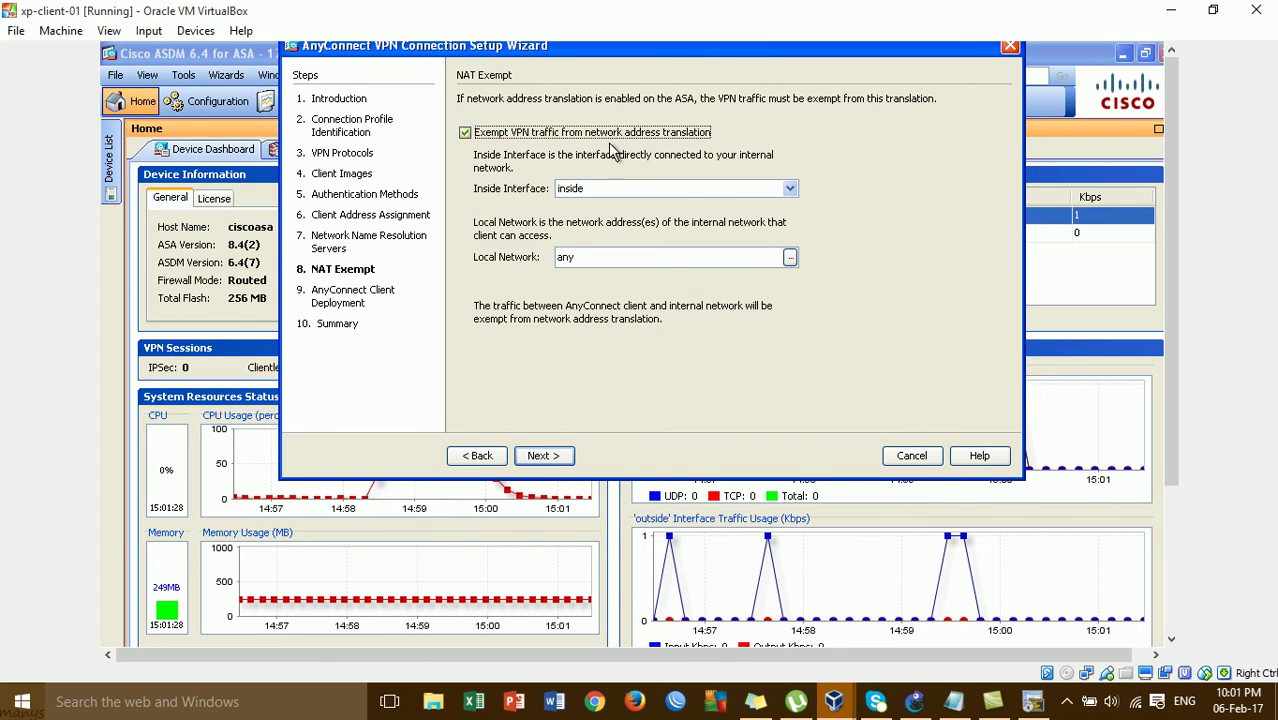
pyautogui.click(543, 463)
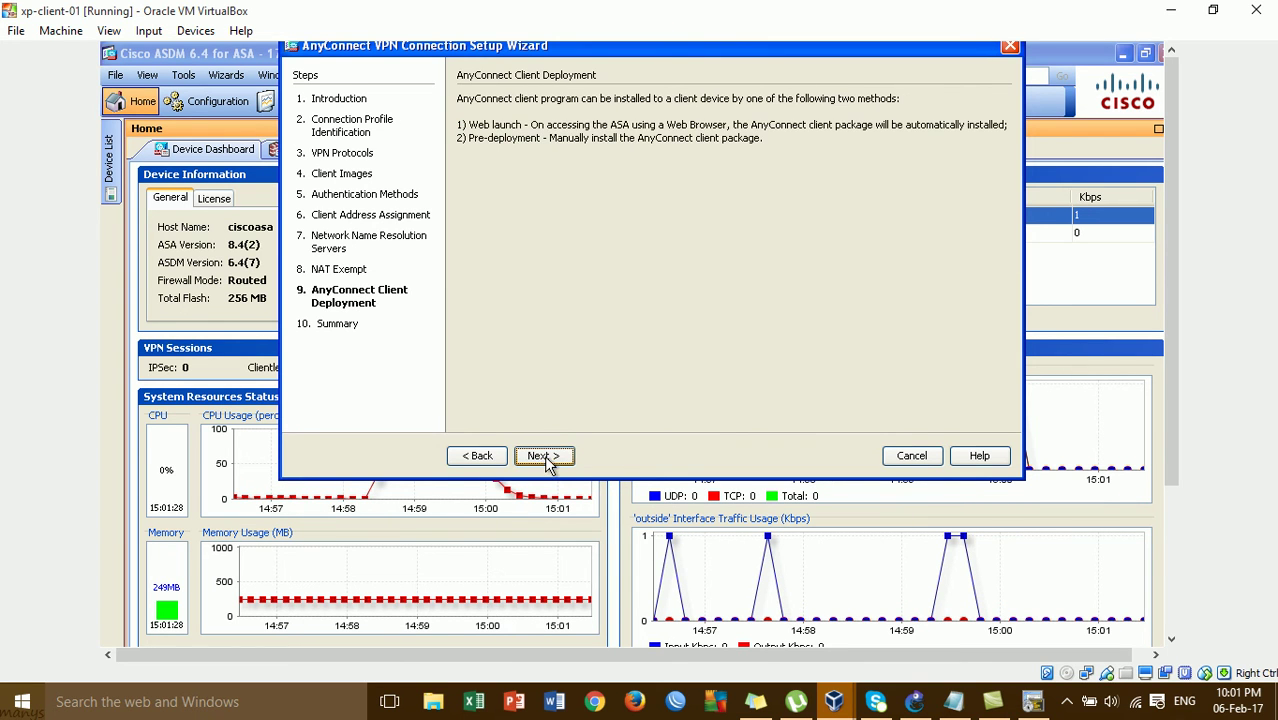
# Step: Finish the wizard from its Summary to deliver the configuration, then minimize VirtualBox
pyautogui.click(543, 460)
pyautogui.click(541, 457)
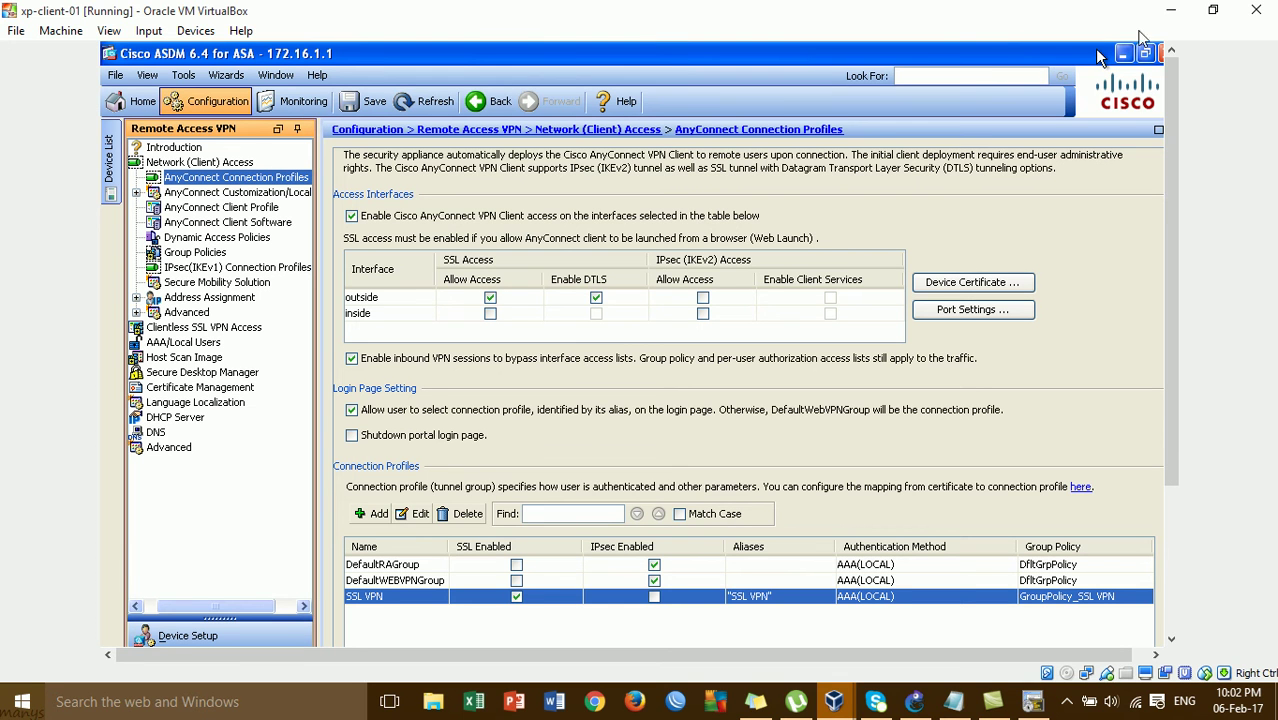
pyautogui.click(1172, 14)
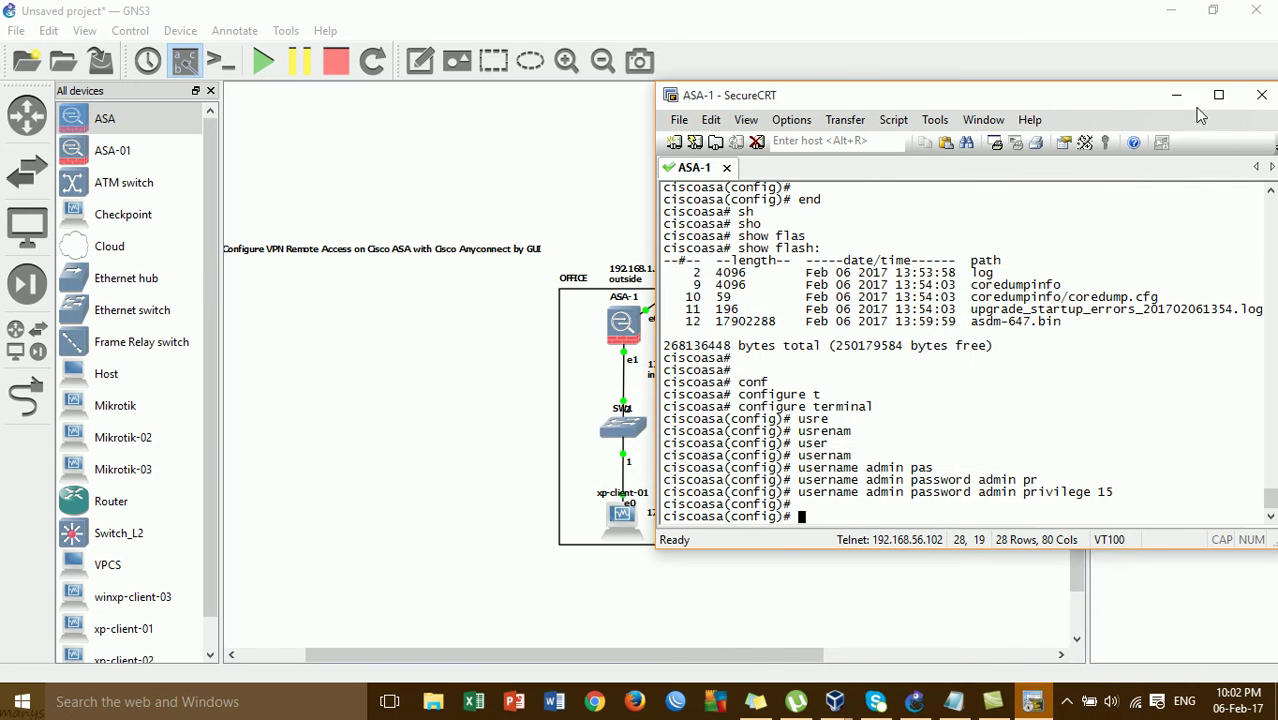
# Step: Minimize the ASA console and scroll the GNS3 canvas right to show the Home network
pyautogui.click(1176, 95)
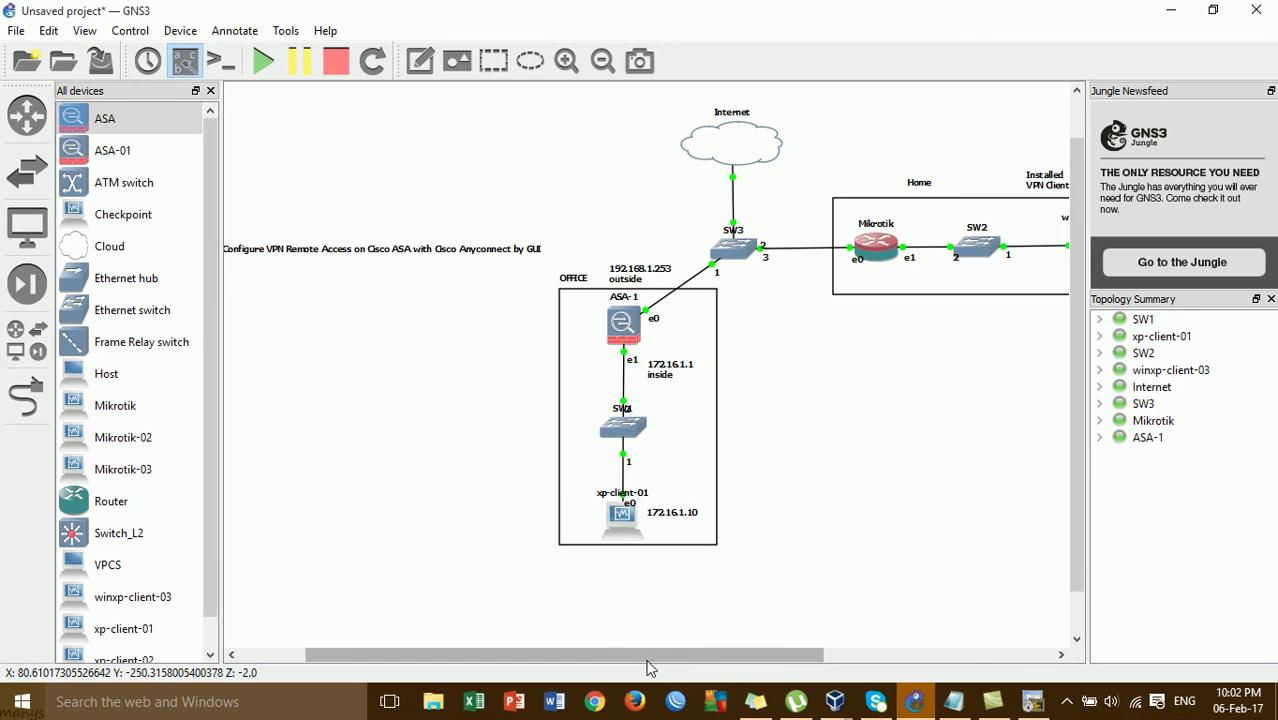
pyautogui.moveTo(649, 655); pyautogui.dragTo(780, 680)
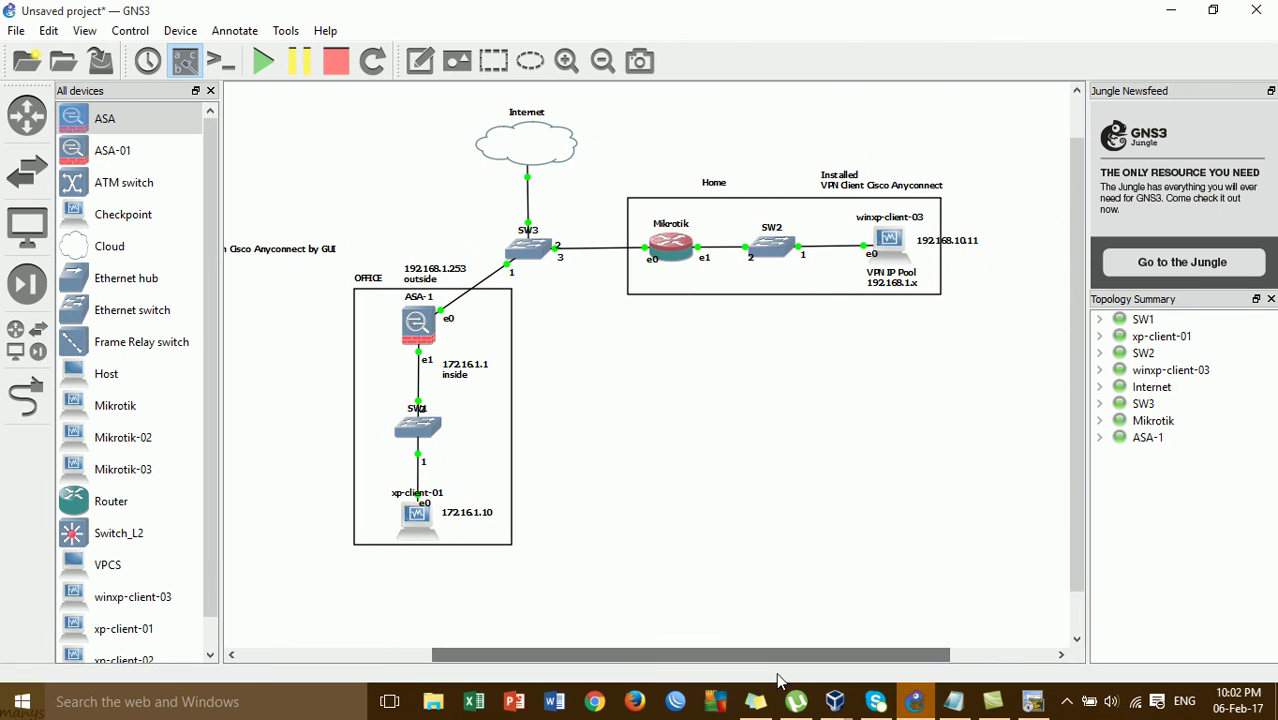
pyautogui.moveTo(905, 255)
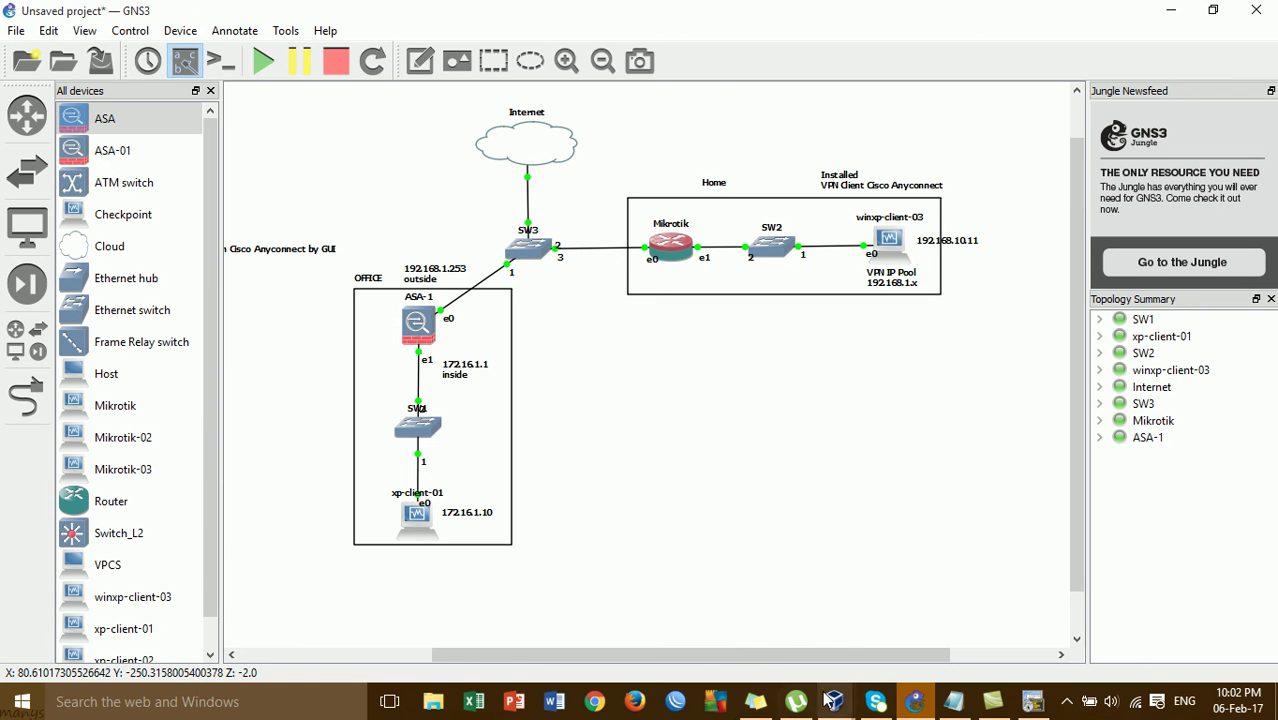
# Step: Bring up winxp-client-03 and open a command prompt via Run > cmd
pyautogui.moveTo(834, 701)
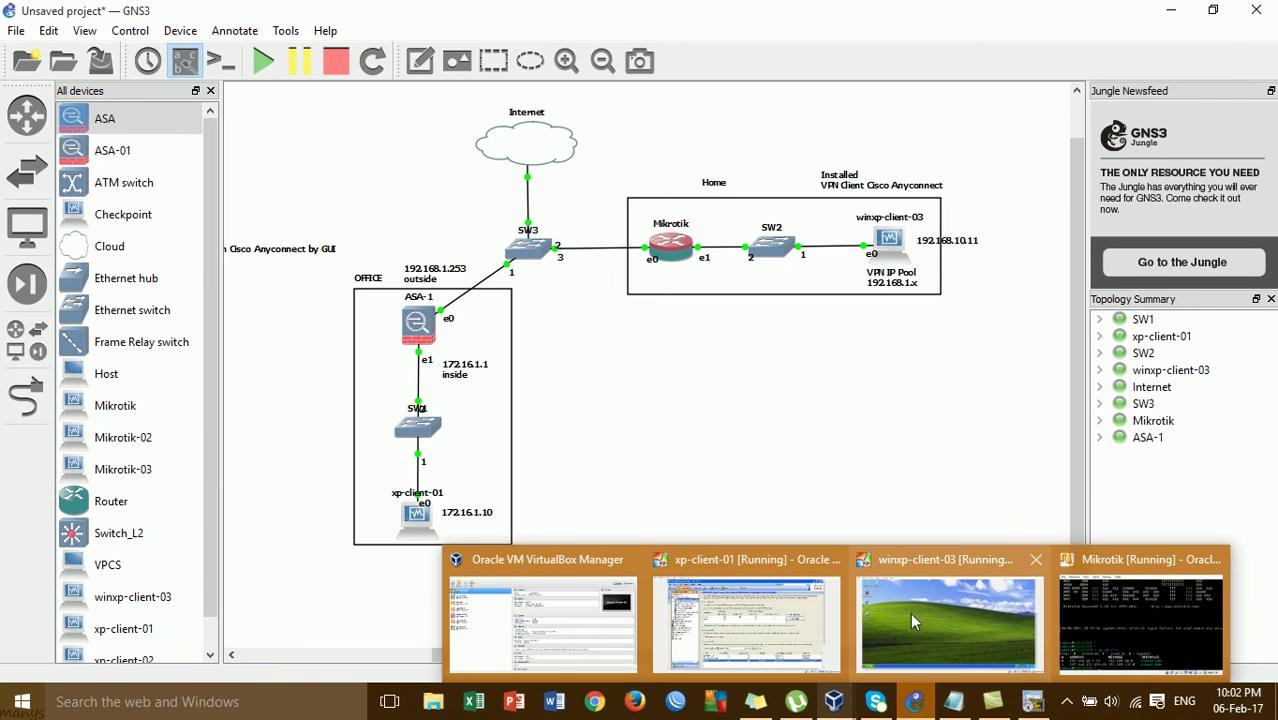
pyautogui.click(927, 590)
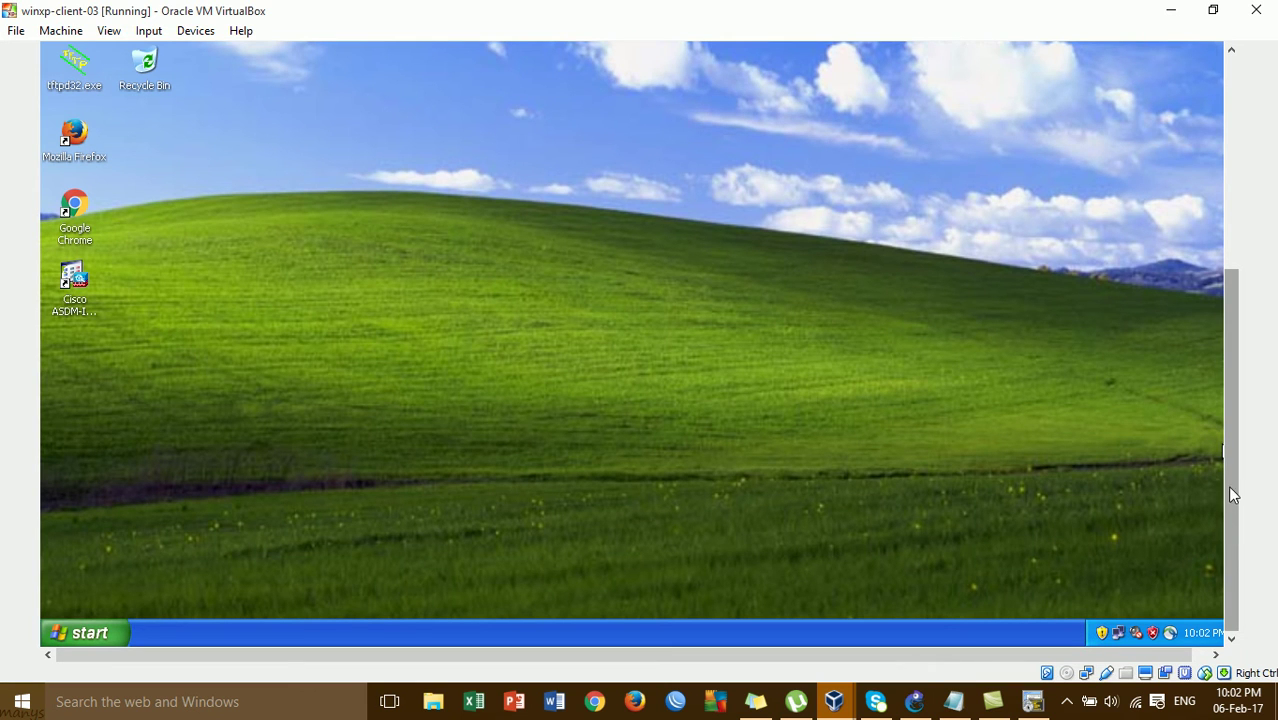
pyautogui.click(979, 336)
pyautogui.press('super+r')
pyautogui.write('cmd')
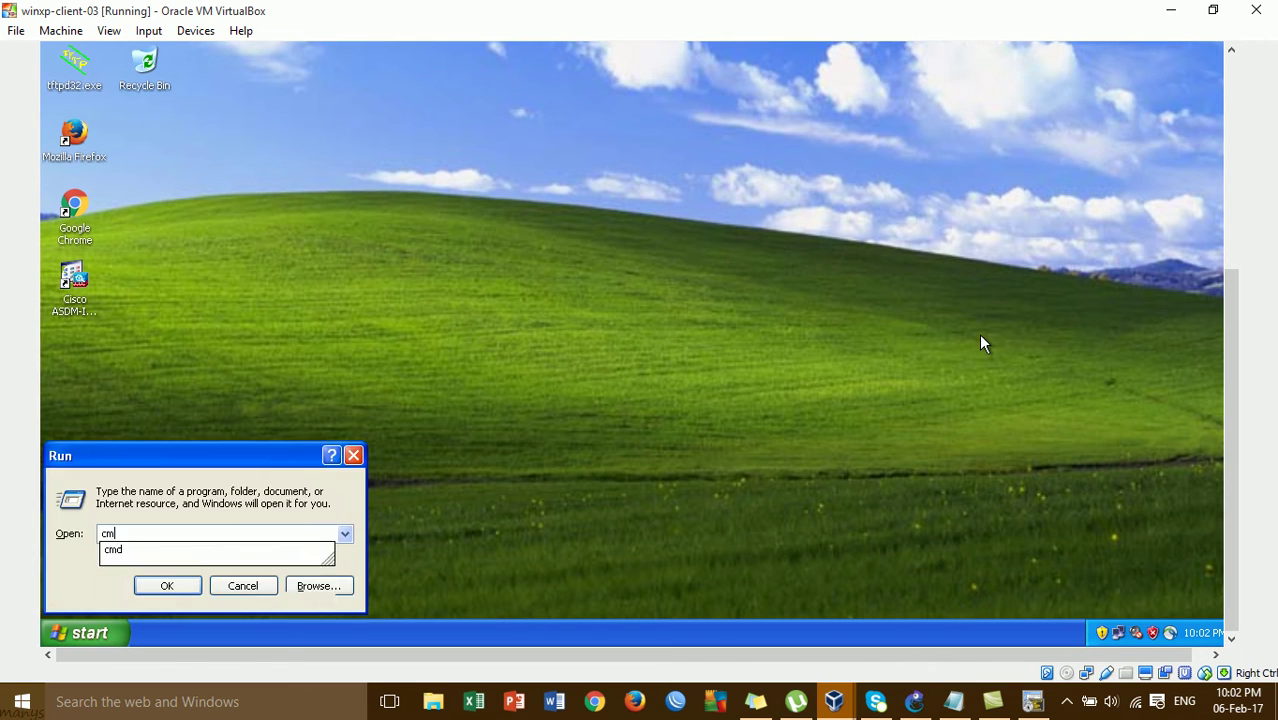
pyautogui.press('Return')
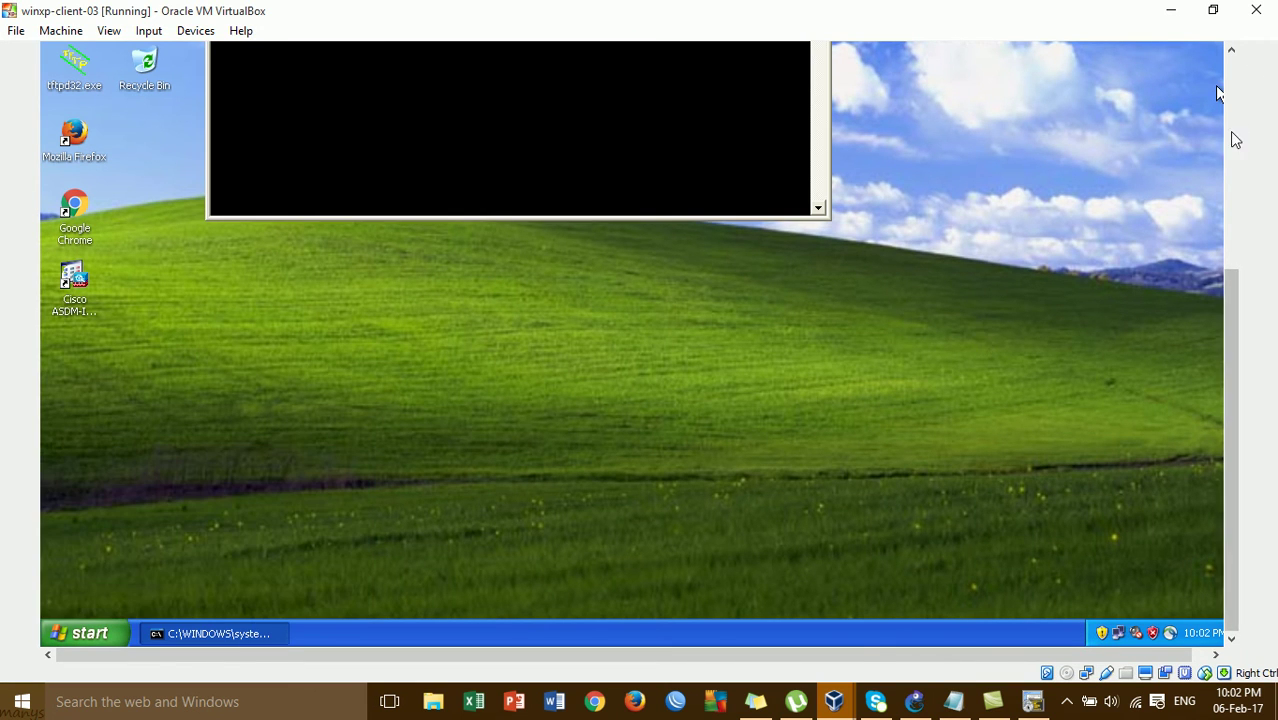
# Step: From C:\, start a continuous ping with 'ping 172.16.1.10 -t'
pyautogui.click(1229, 131)
pyautogui.write('cd\\')
pyautogui.press('Return')
pyautogui.press('Return')
pyautogui.press('Return')
pyautogui.press('Return')
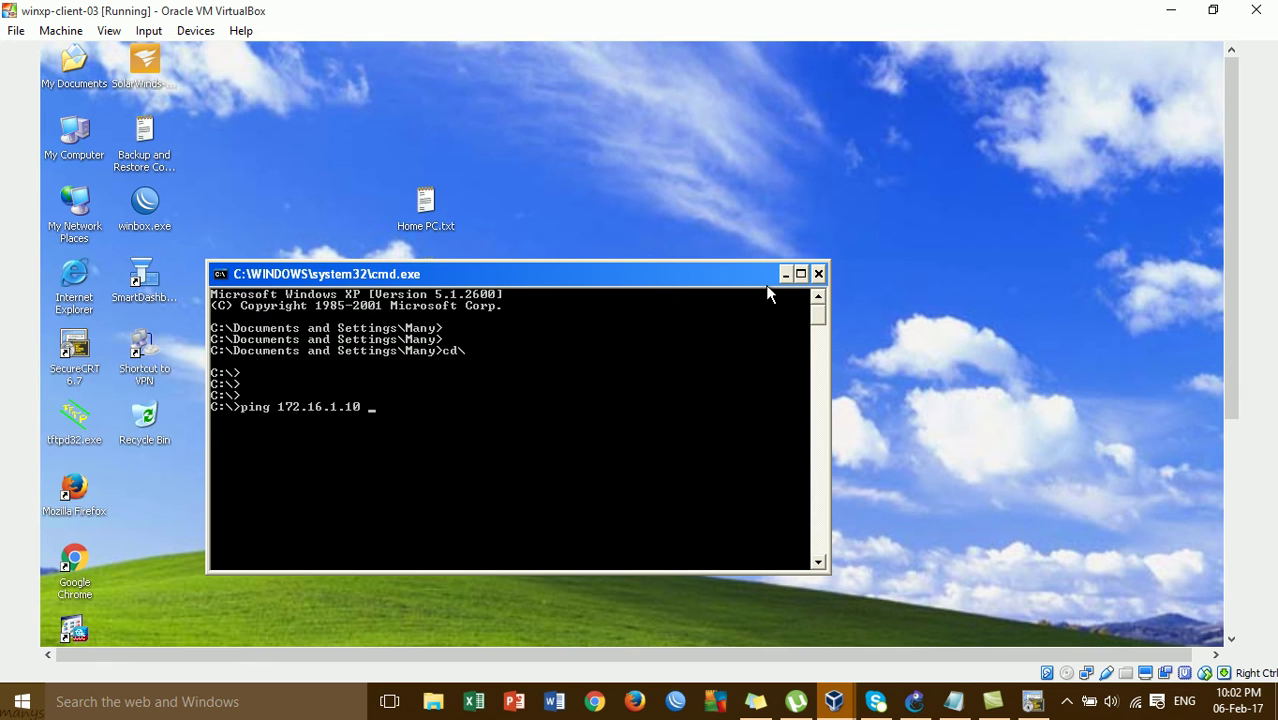
pyautogui.write('ping 172.16.1.10 -t')
pyautogui.press('Return')
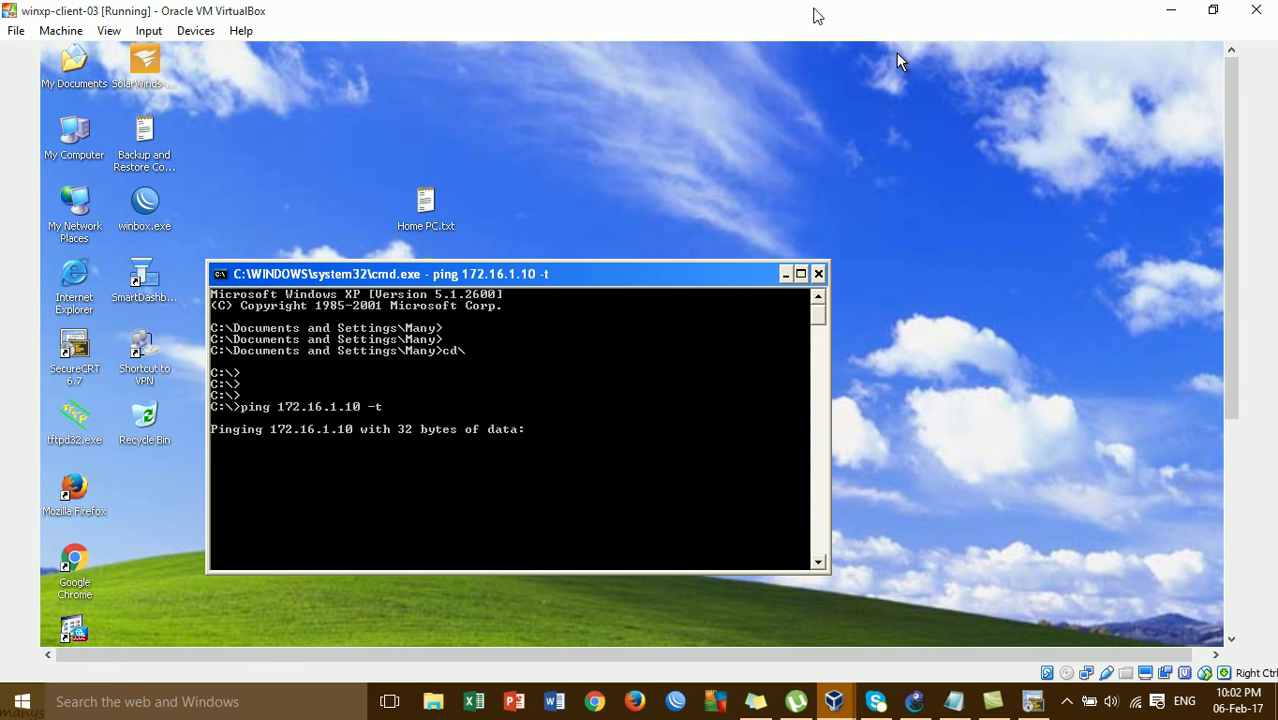
# Step: Arrange the VM and ping windows beside the GNS3 topology, then restore the VM full screen
pyautogui.doubleClick(820, 10)
pyautogui.moveTo(1115, 61); pyautogui.dragTo(893, 101)
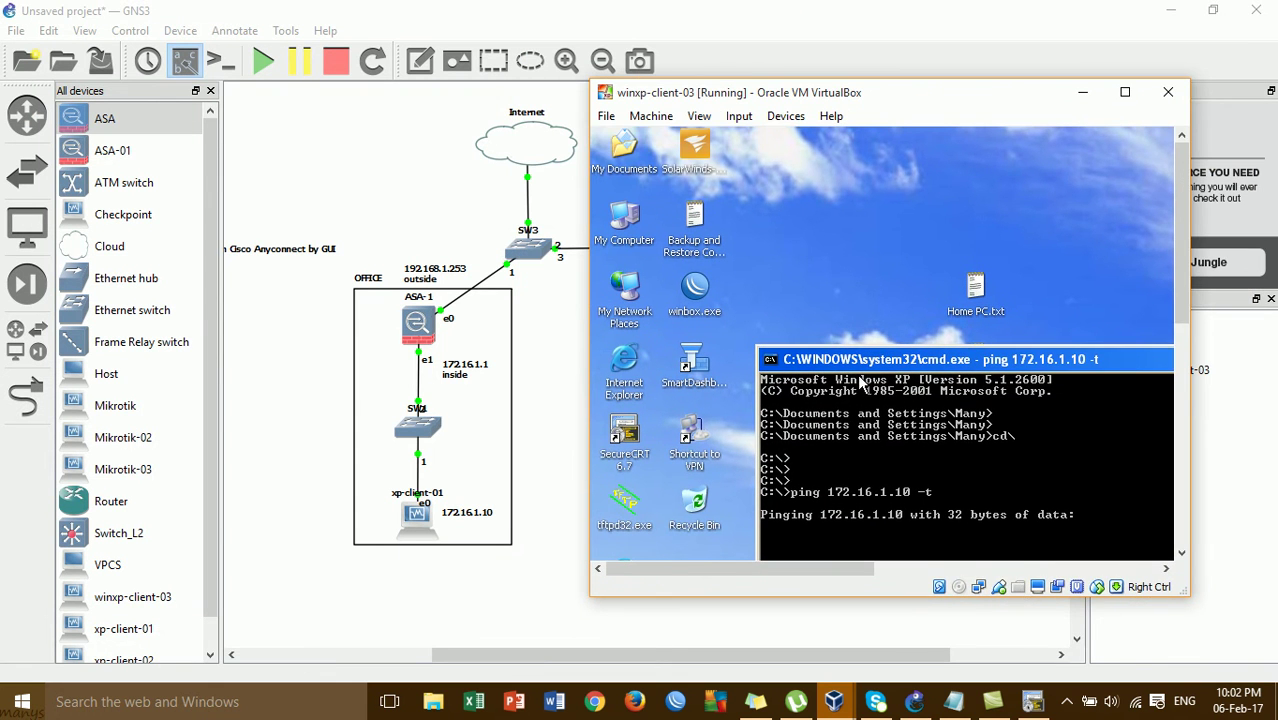
pyautogui.moveTo(858, 360); pyautogui.dragTo(734, 186)
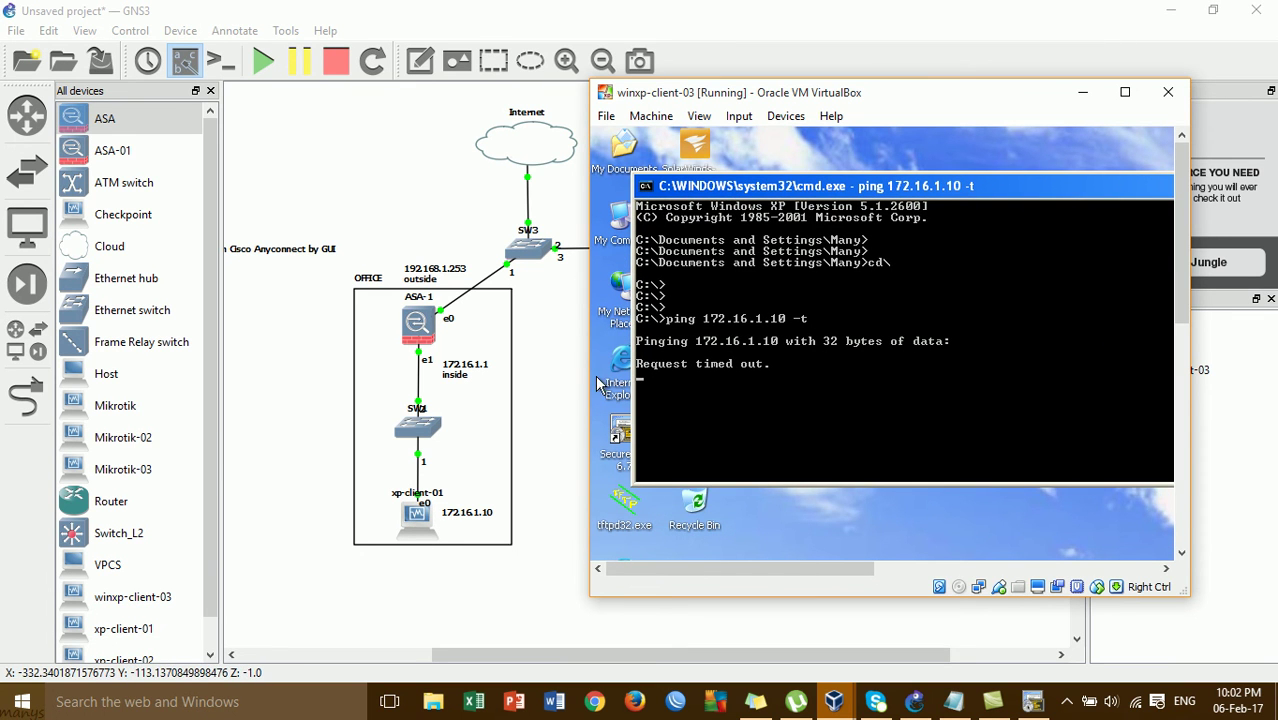
pyautogui.moveTo(778, 103); pyautogui.dragTo(820, 116)
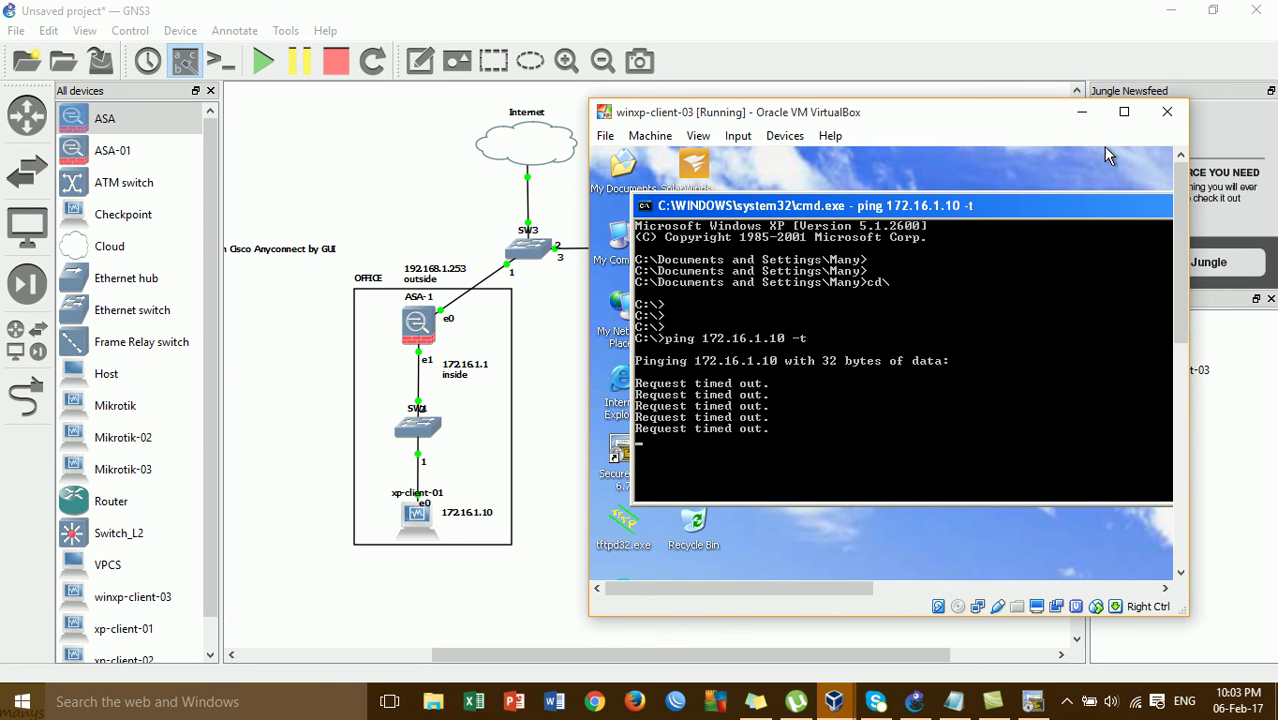
pyautogui.click(1122, 113)
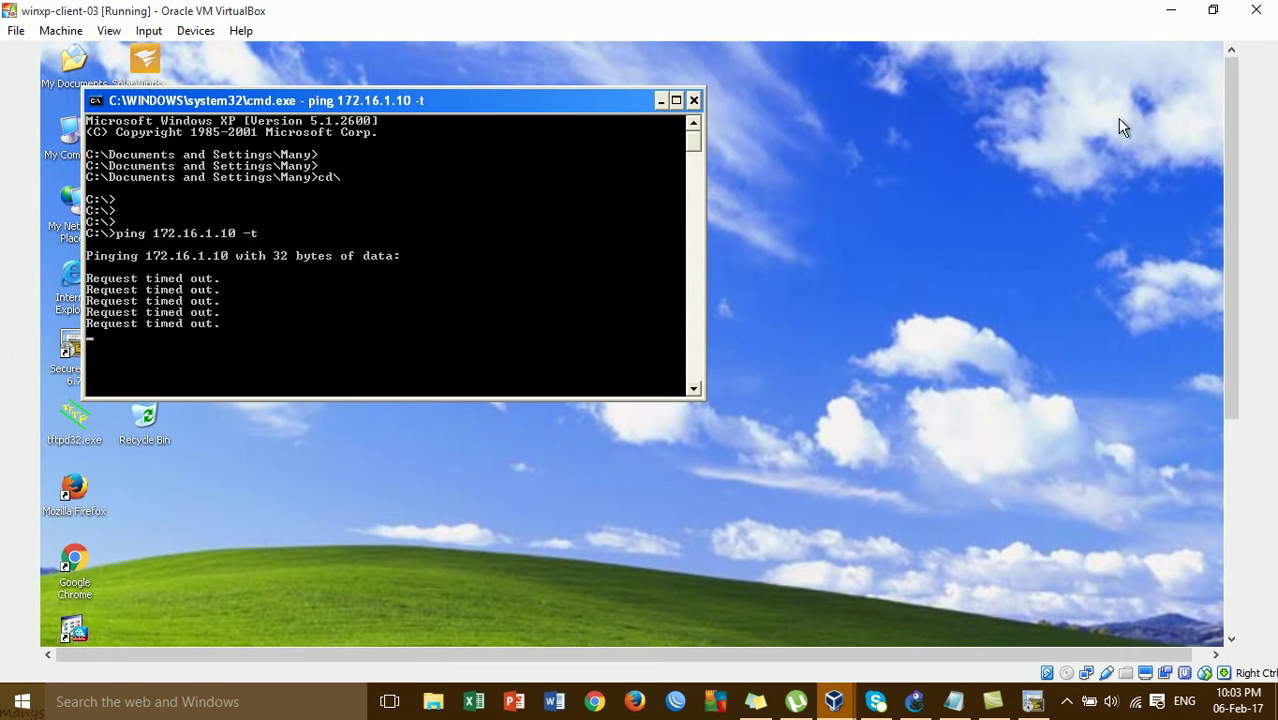
pyautogui.click(1226, 534)
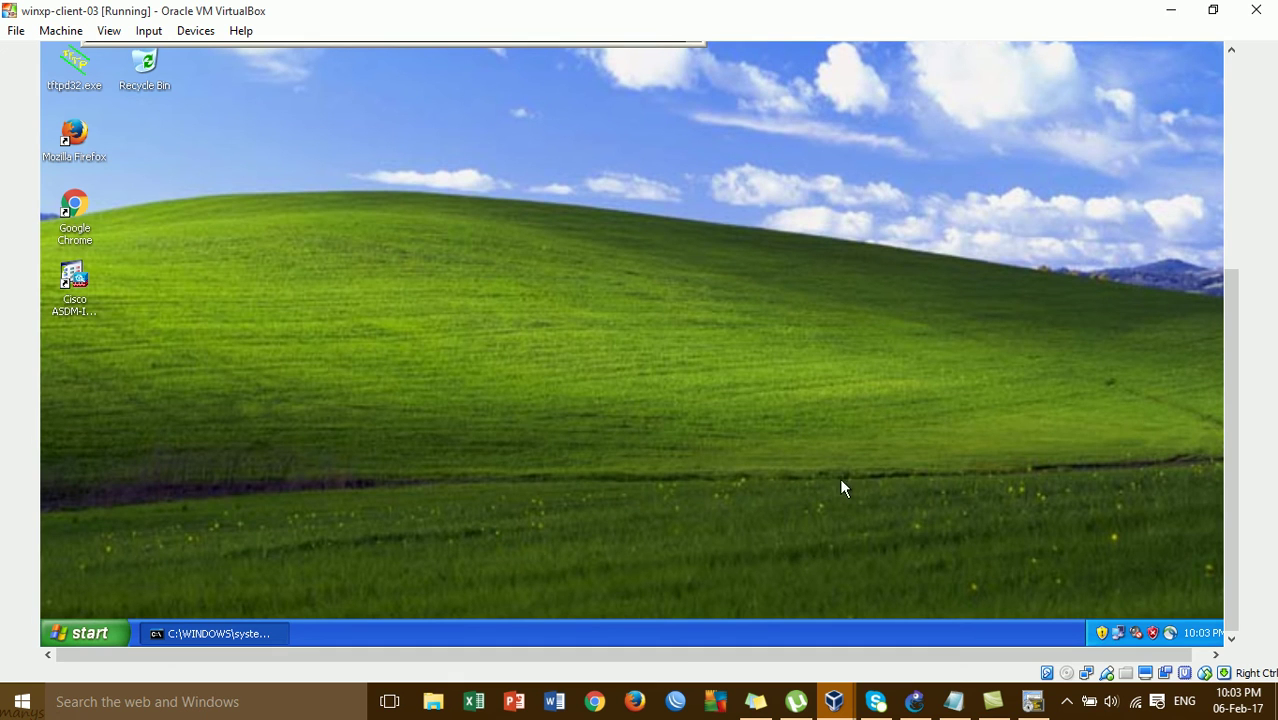
pyautogui.click(105, 633)
# Step: Launch Cisco AnyConnect Secure Mobility Client, minimize the ping window, and start Firefox
pyautogui.moveTo(230, 398)
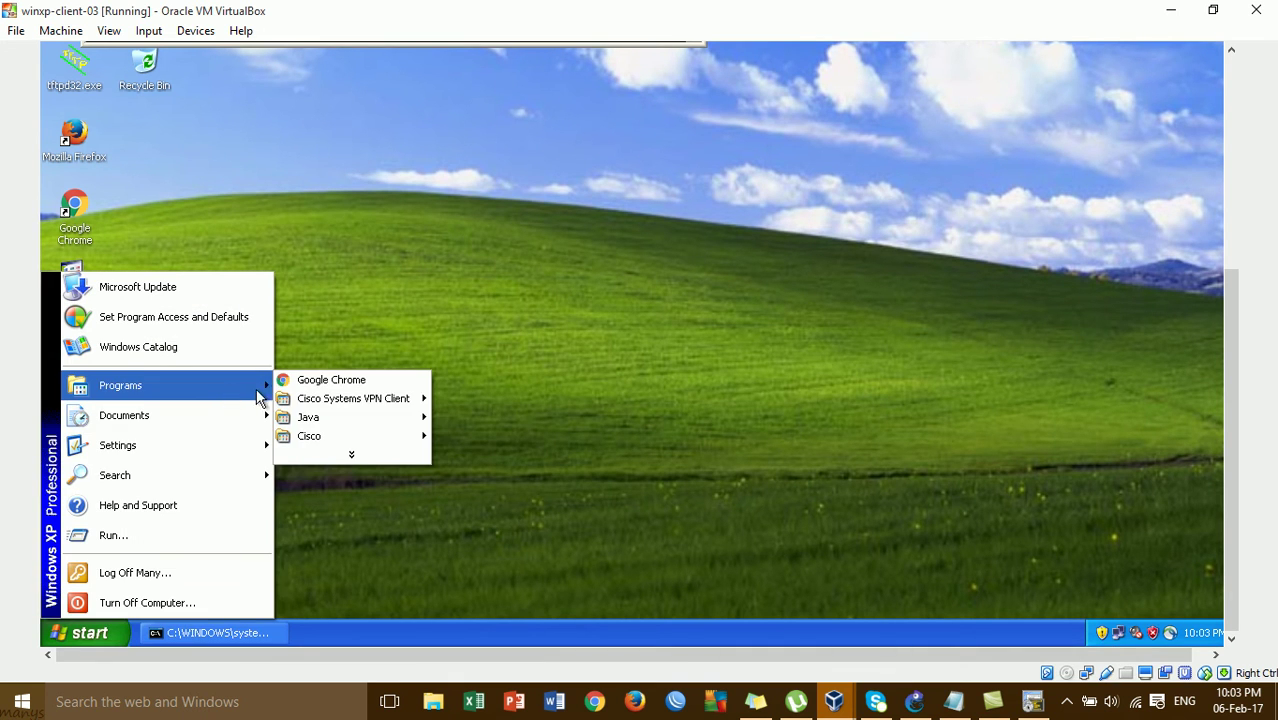
pyautogui.moveTo(351, 422)
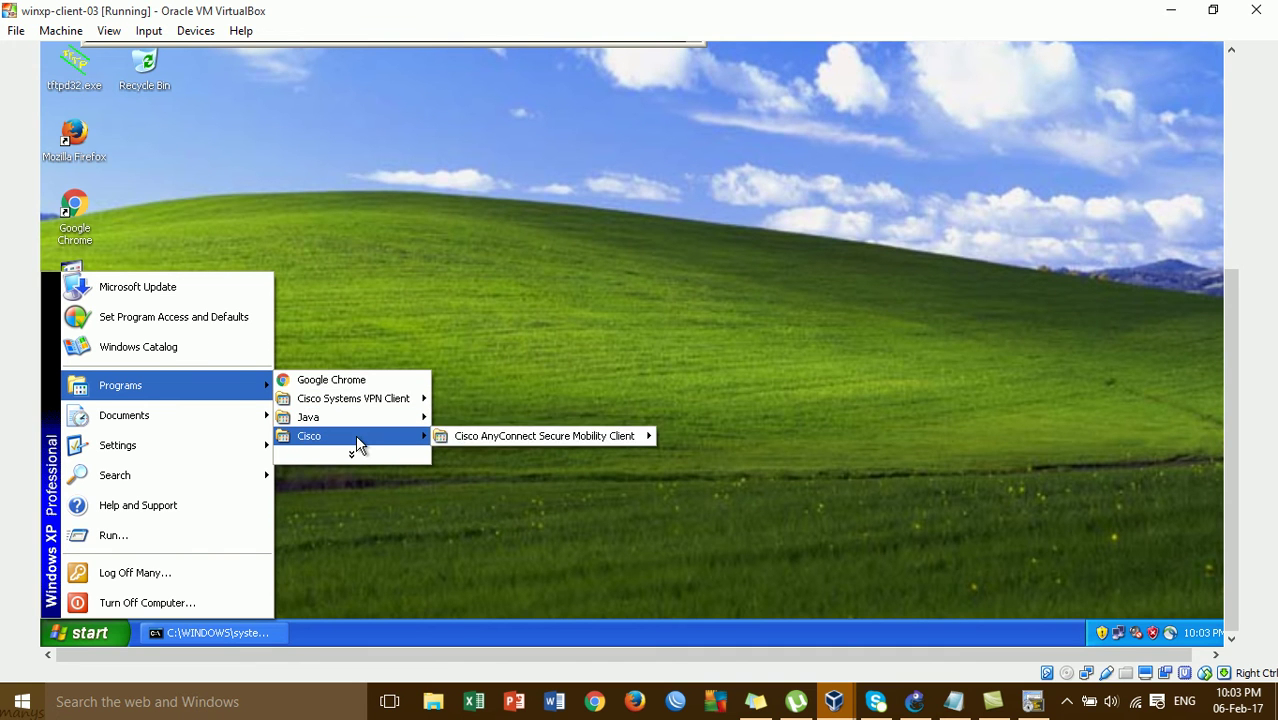
pyautogui.moveTo(499, 436)
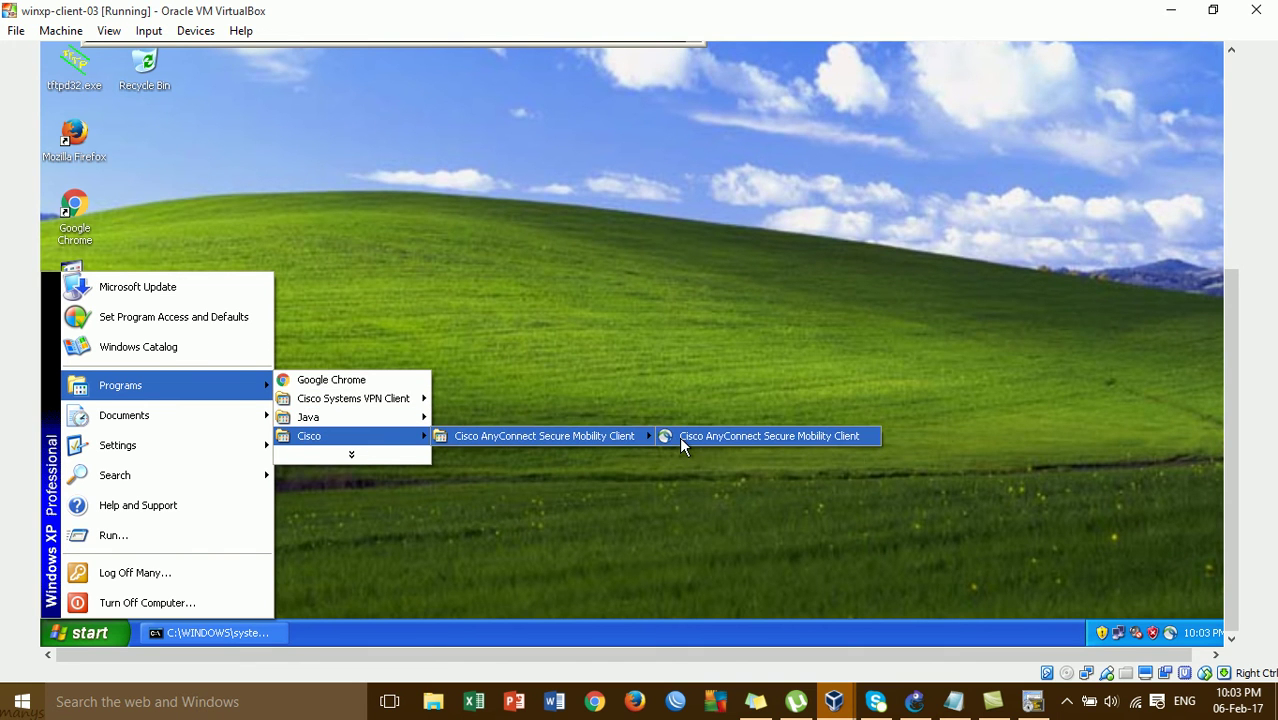
pyautogui.click(679, 436)
pyautogui.click(1228, 213)
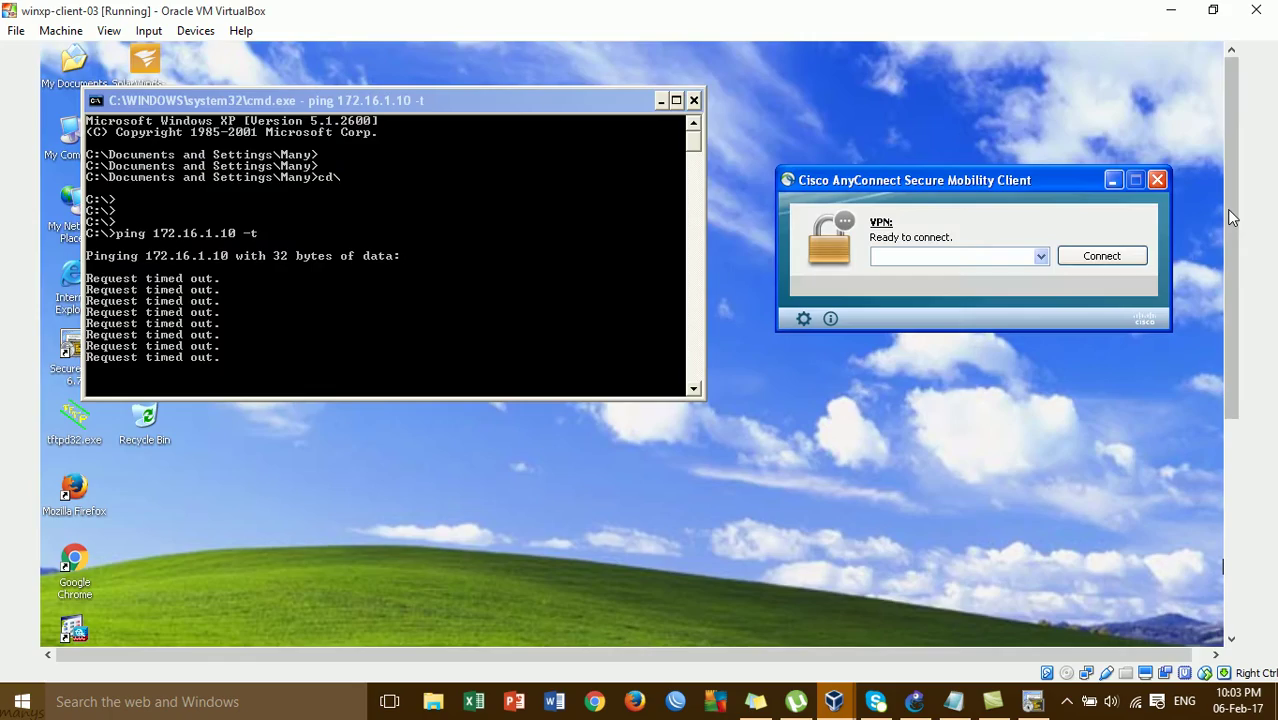
pyautogui.moveTo(887, 190); pyautogui.dragTo(834, 191)
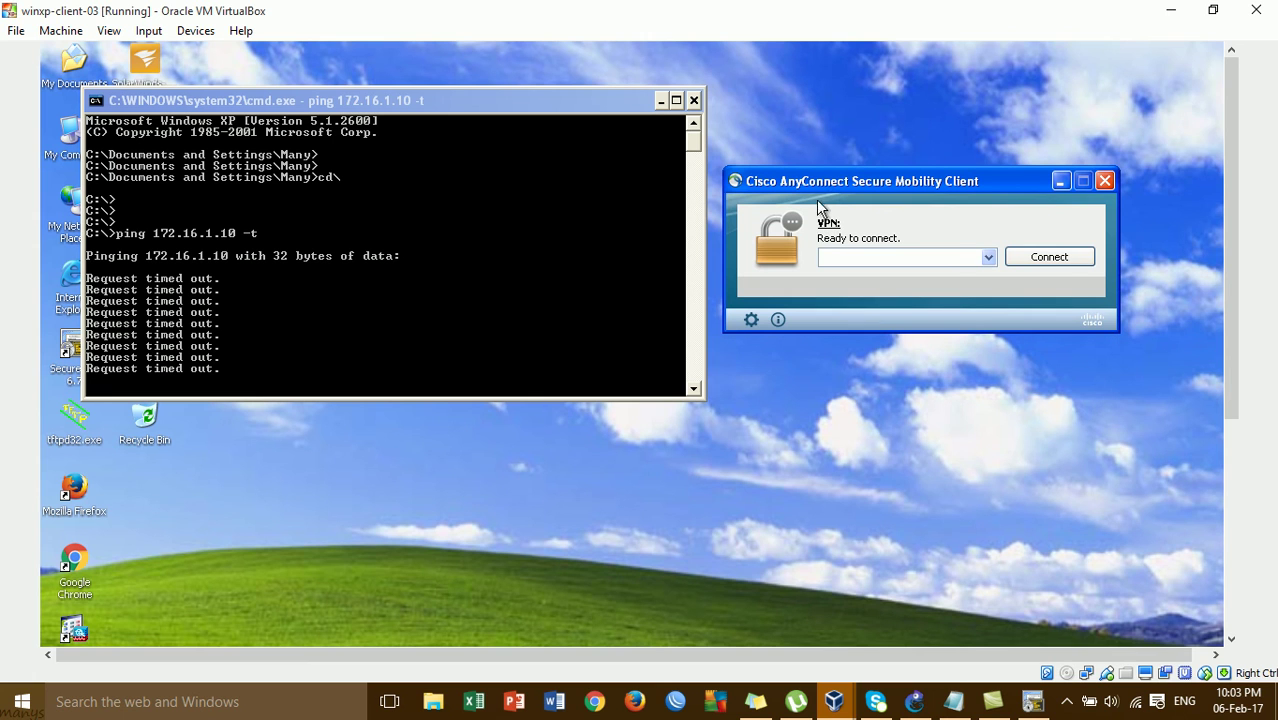
pyautogui.click(661, 100)
pyautogui.doubleClick(83, 490)
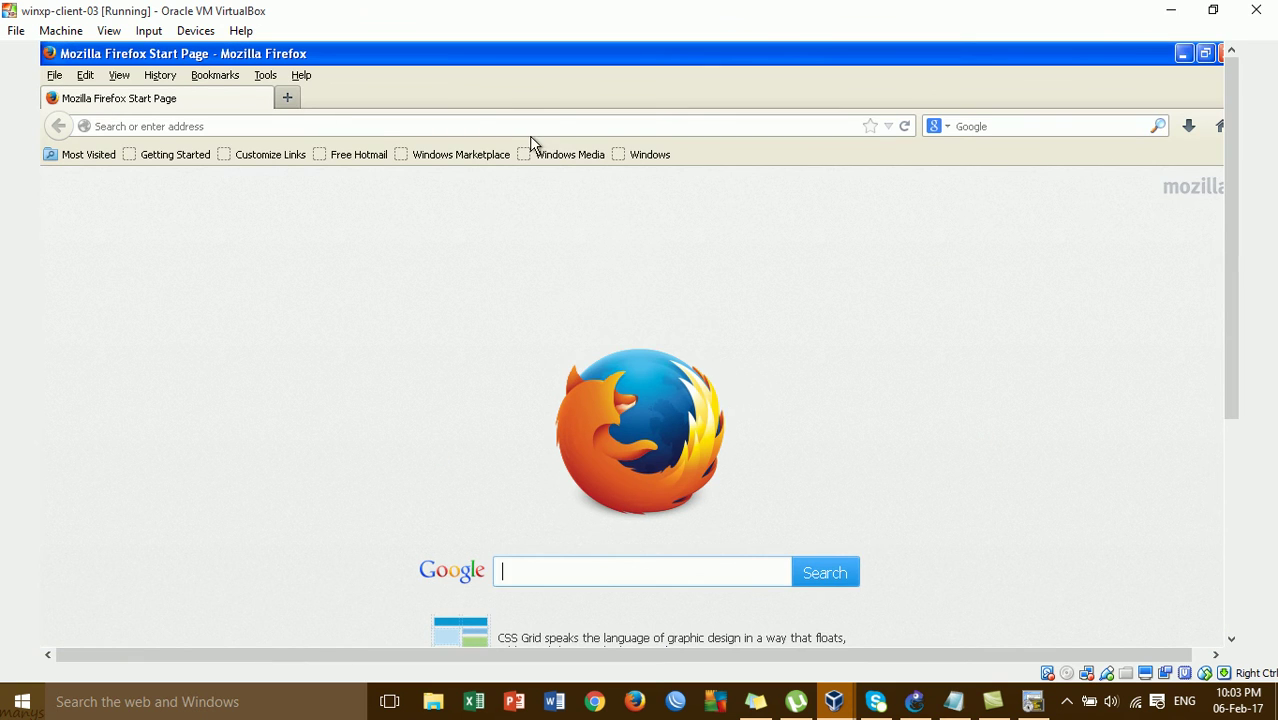
pyautogui.write('192.168.137.250/')
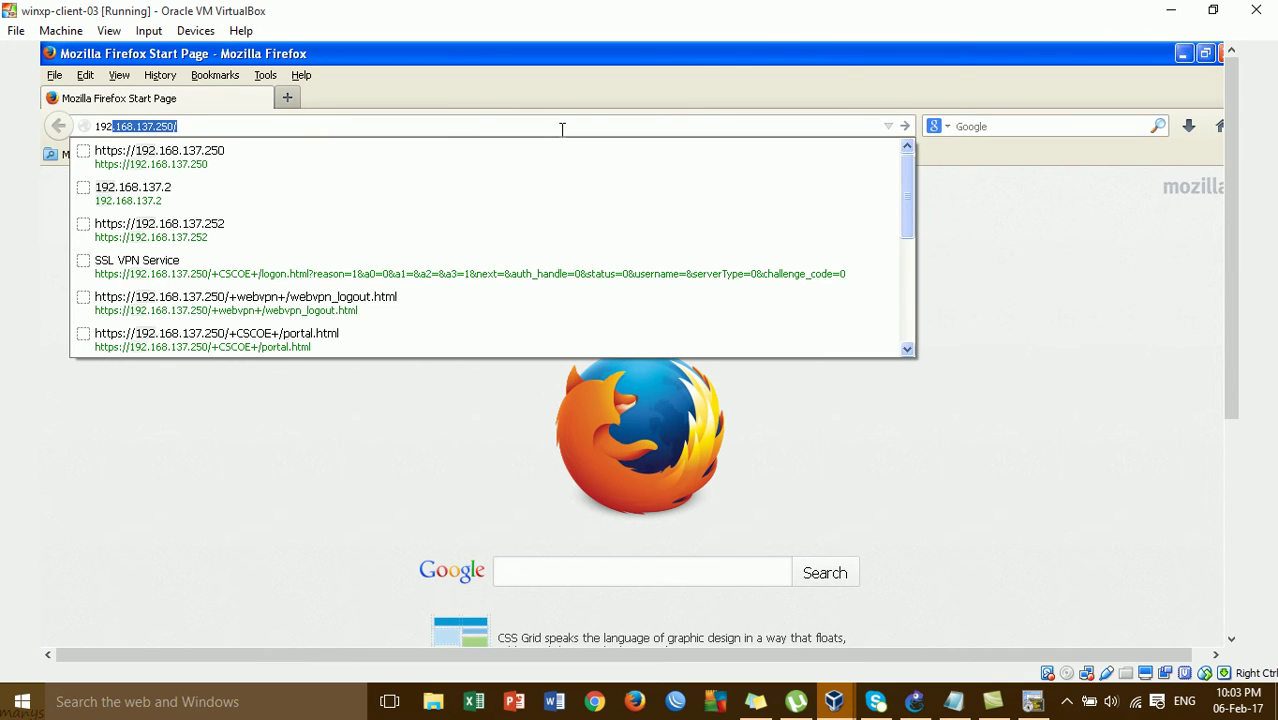
pyautogui.press('Down')
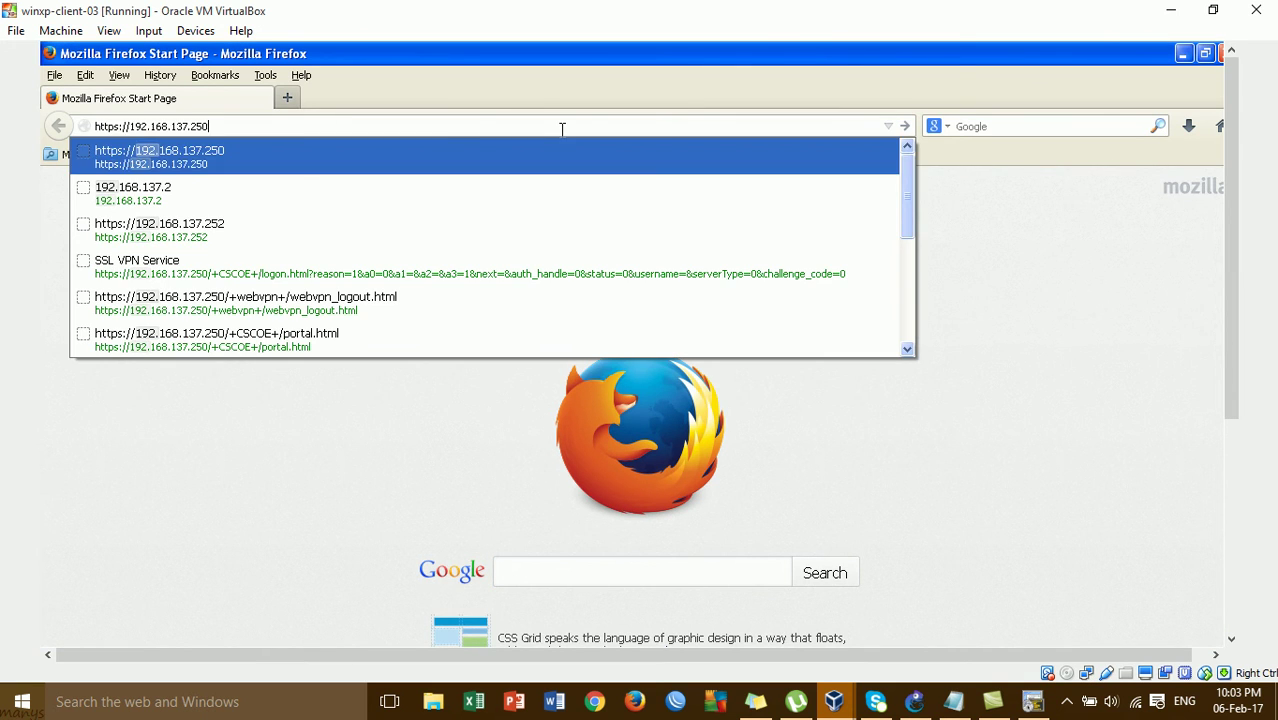
pyautogui.press('BackSpace')
pyautogui.write('3')
pyautogui.press('Return')
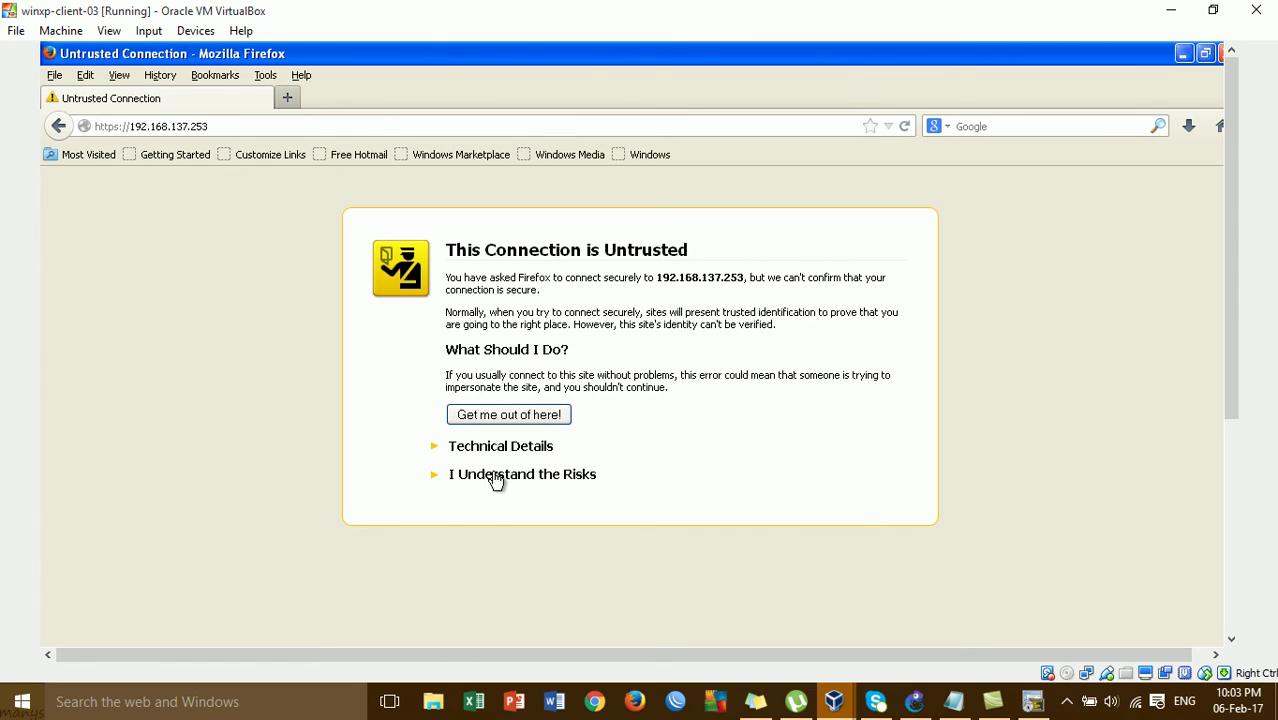
pyautogui.click(496, 477)
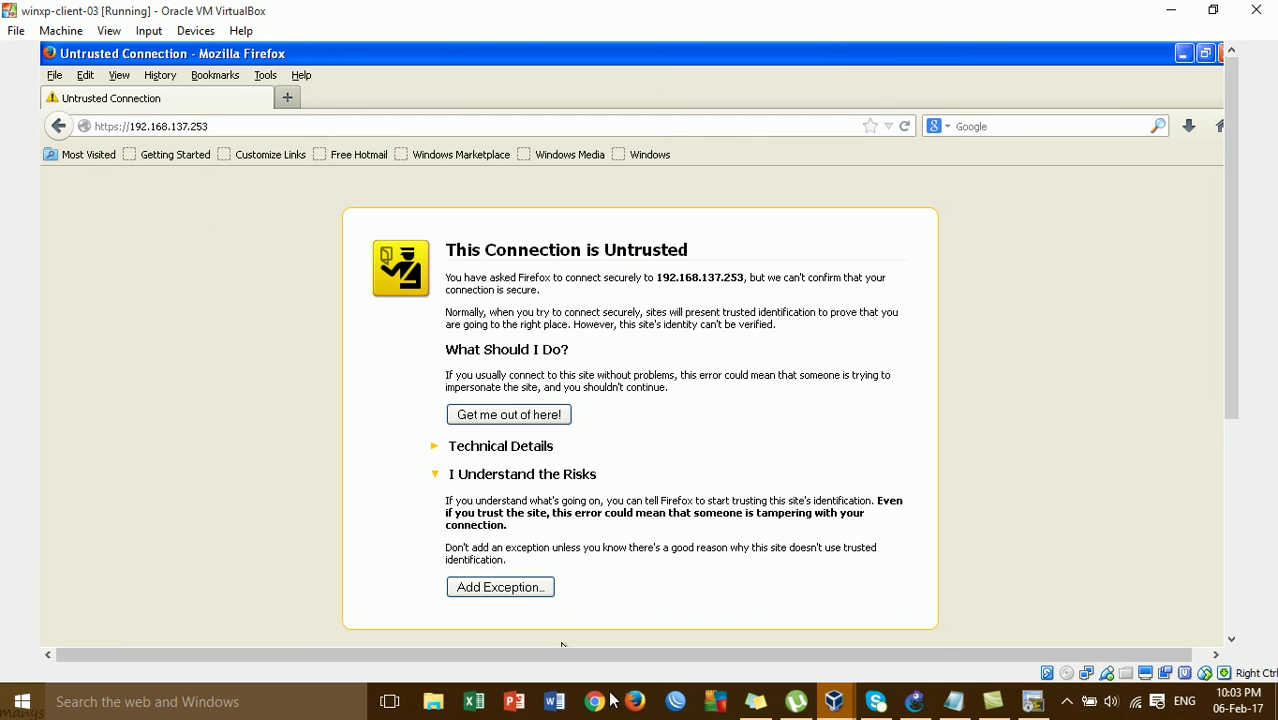
pyautogui.click(503, 587)
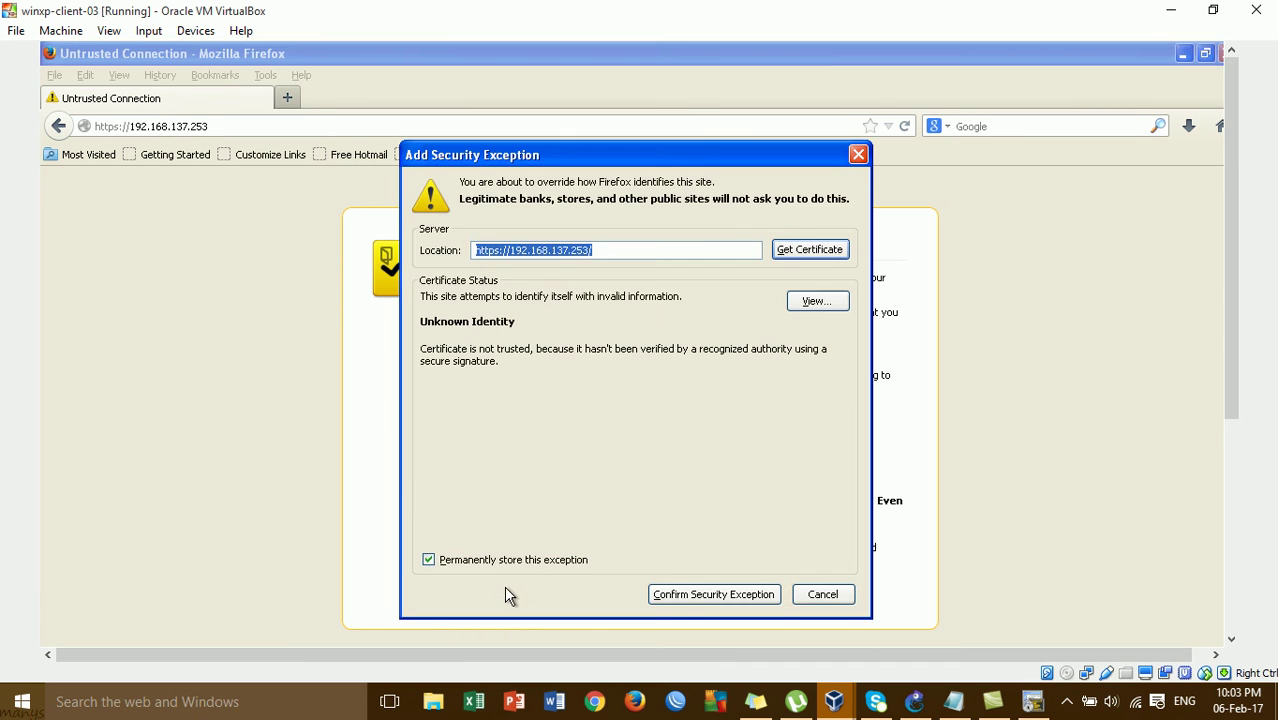
pyautogui.click(695, 594)
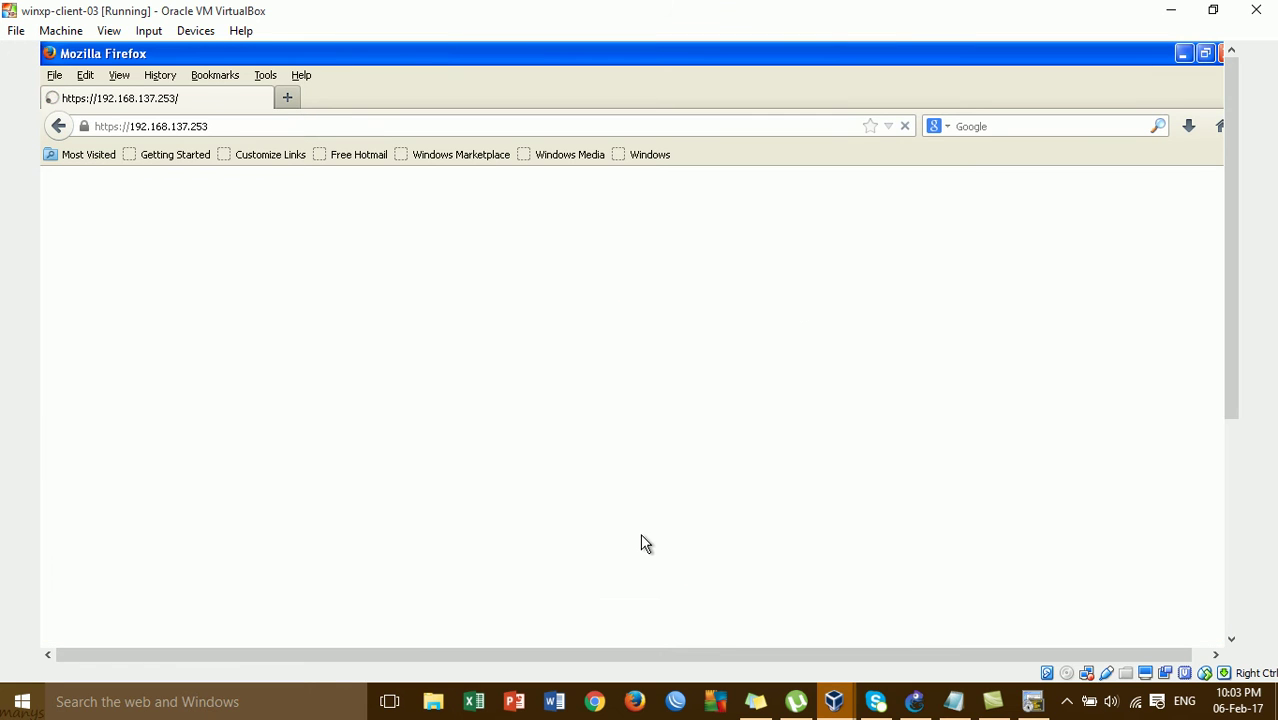
# Step: Log on as admin through group SSL VPN, dismiss the Java warning, and close Firefox
pyautogui.click(646, 386)
pyautogui.write('admin')
pyautogui.press('Tab')
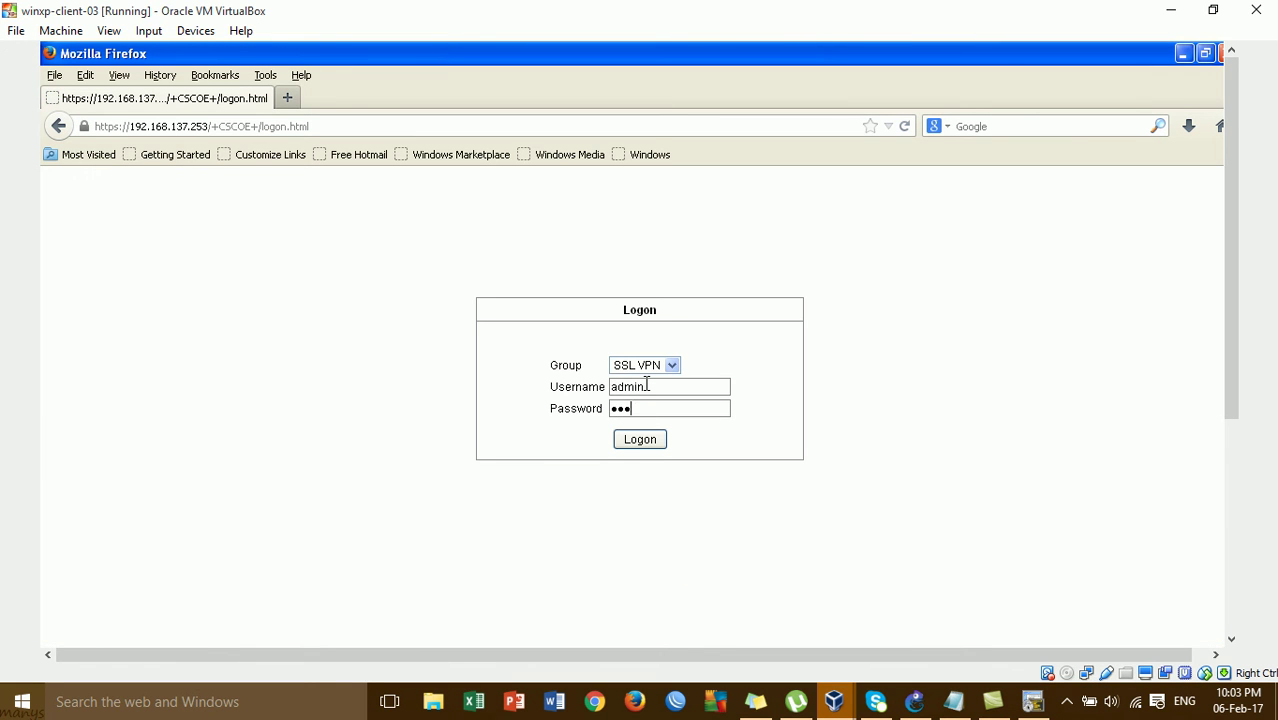
pyautogui.click(645, 443)
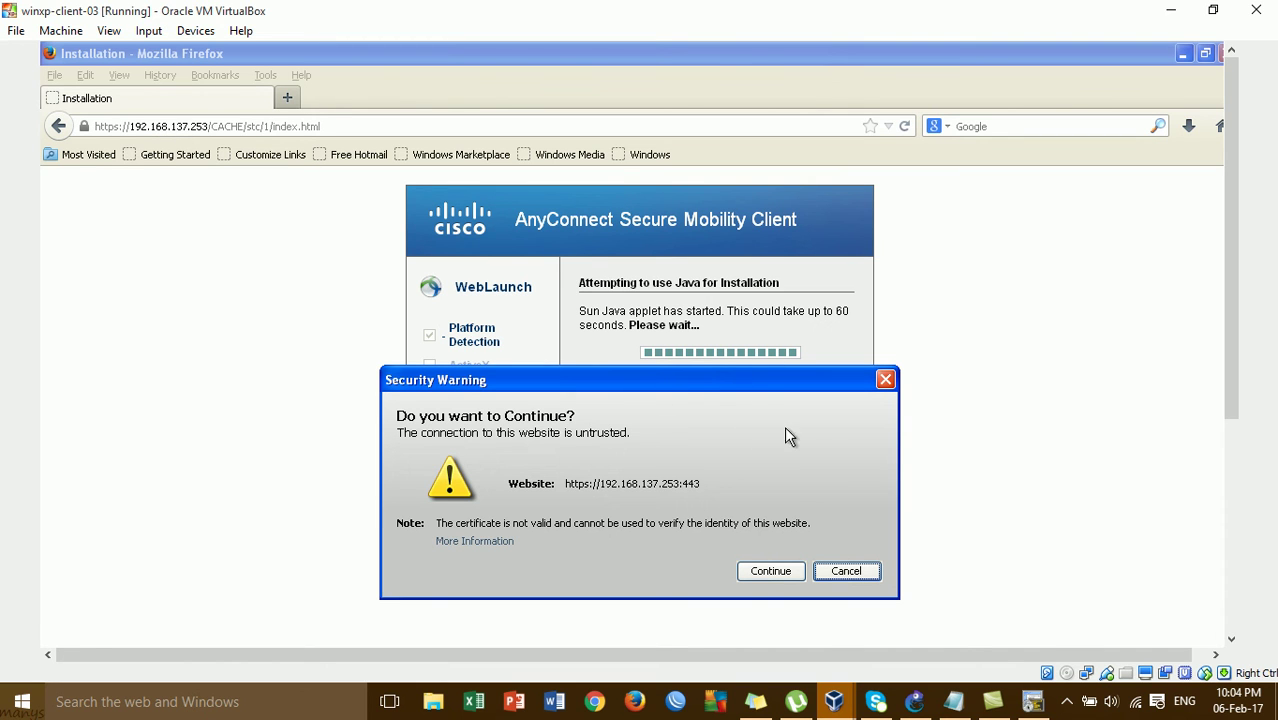
pyautogui.click(887, 380)
pyautogui.click(1219, 57)
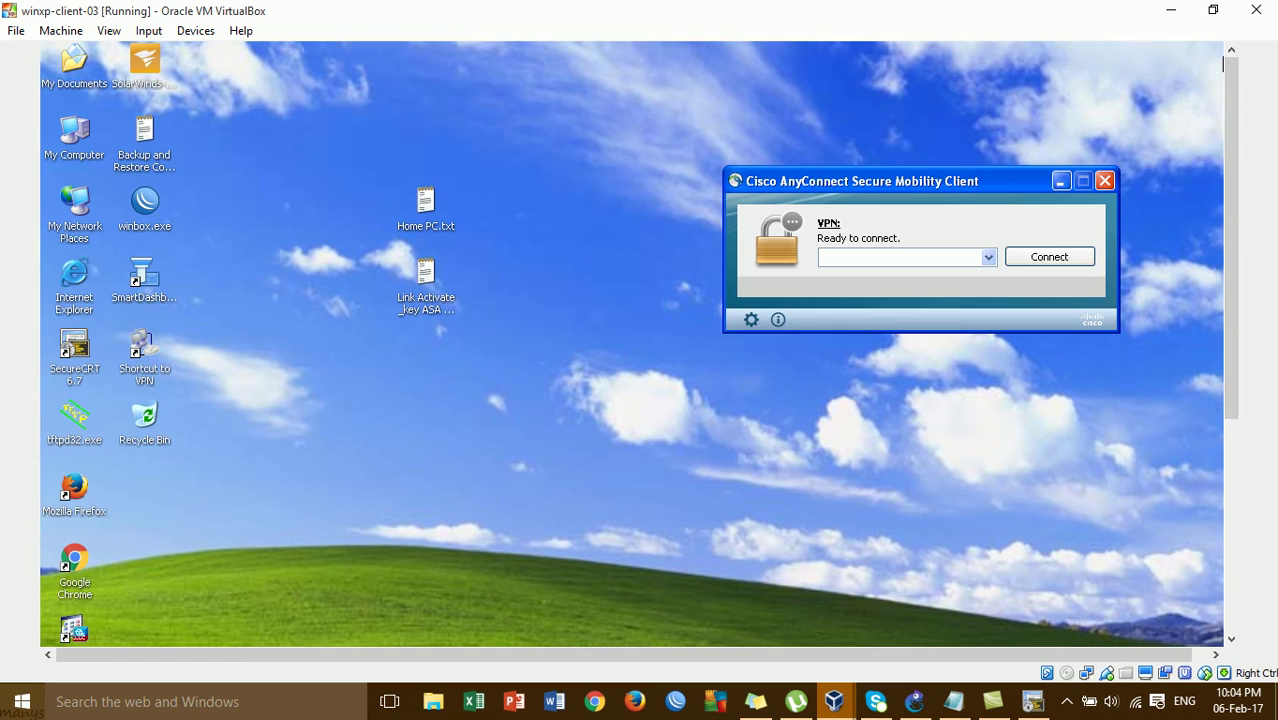
# Step: Connect AnyConnect to 192.168.137.253, accepting the untrusted certificate and entering the password
pyautogui.moveTo(845, 183); pyautogui.dragTo(745, 184)
pyautogui.click(779, 257)
pyautogui.write('192.168.1')
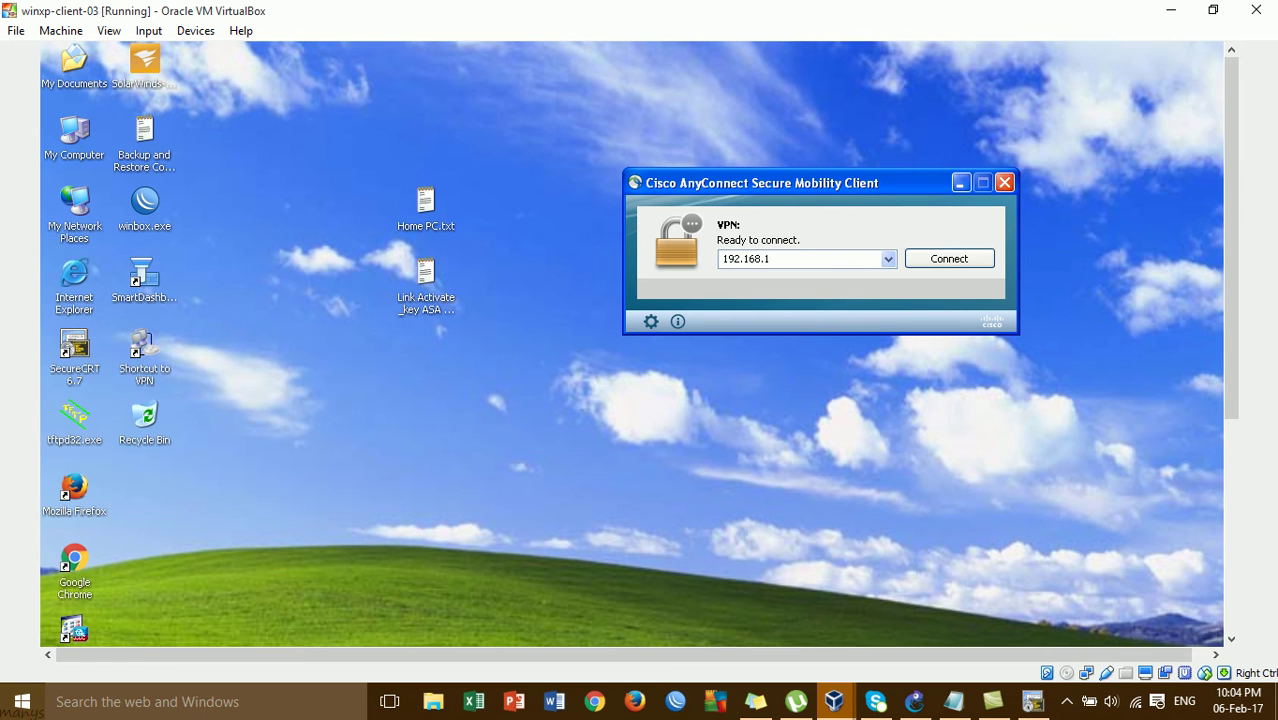
pyautogui.write('37.253')
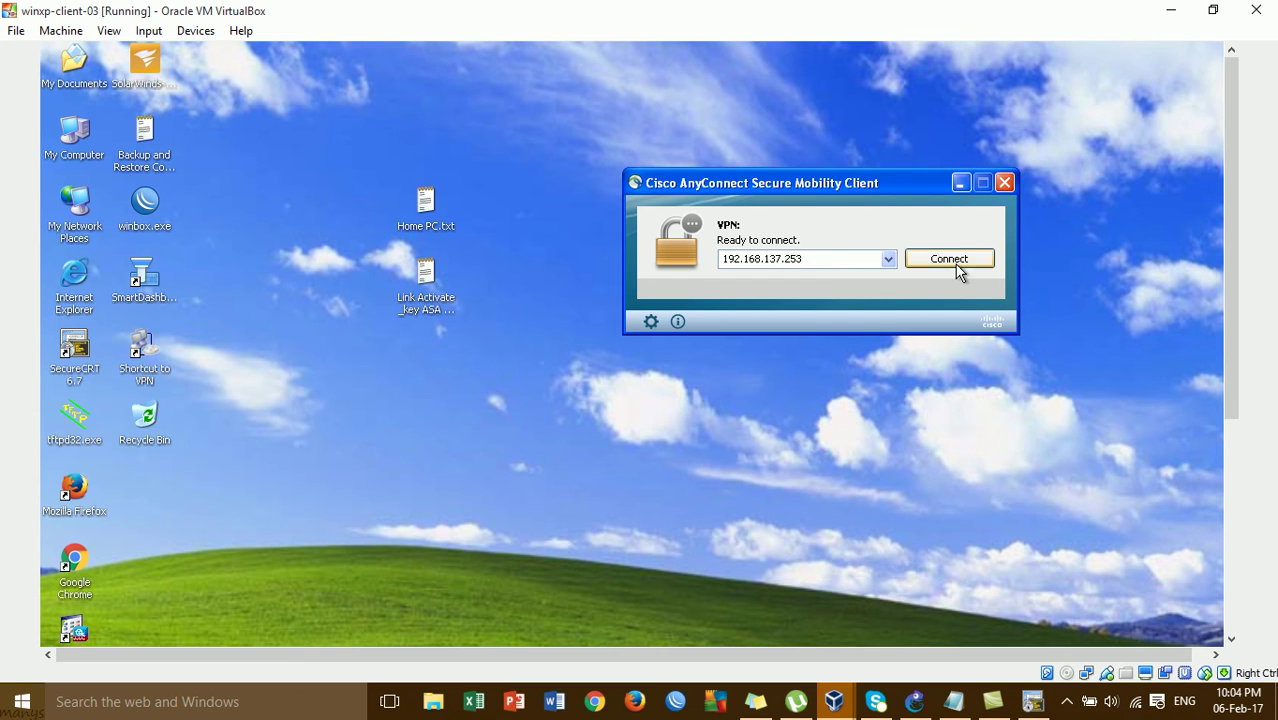
pyautogui.click(955, 264)
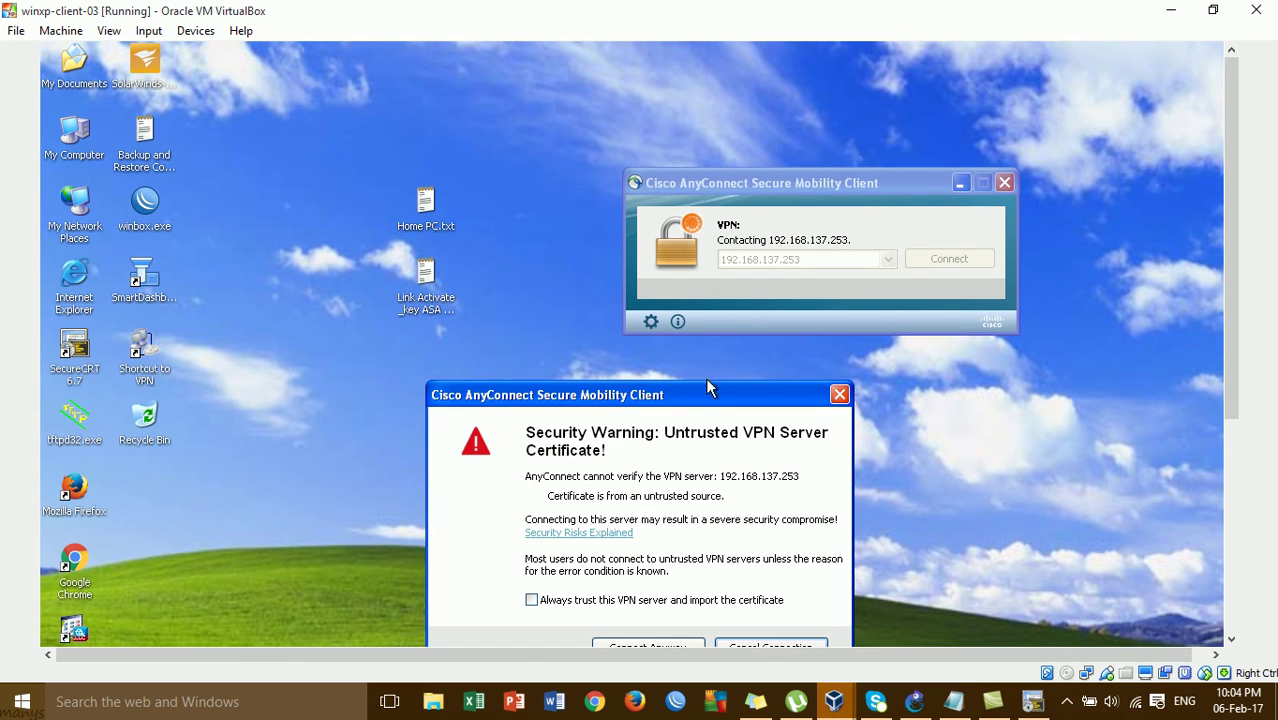
pyautogui.moveTo(708, 397); pyautogui.dragTo(665, 205)
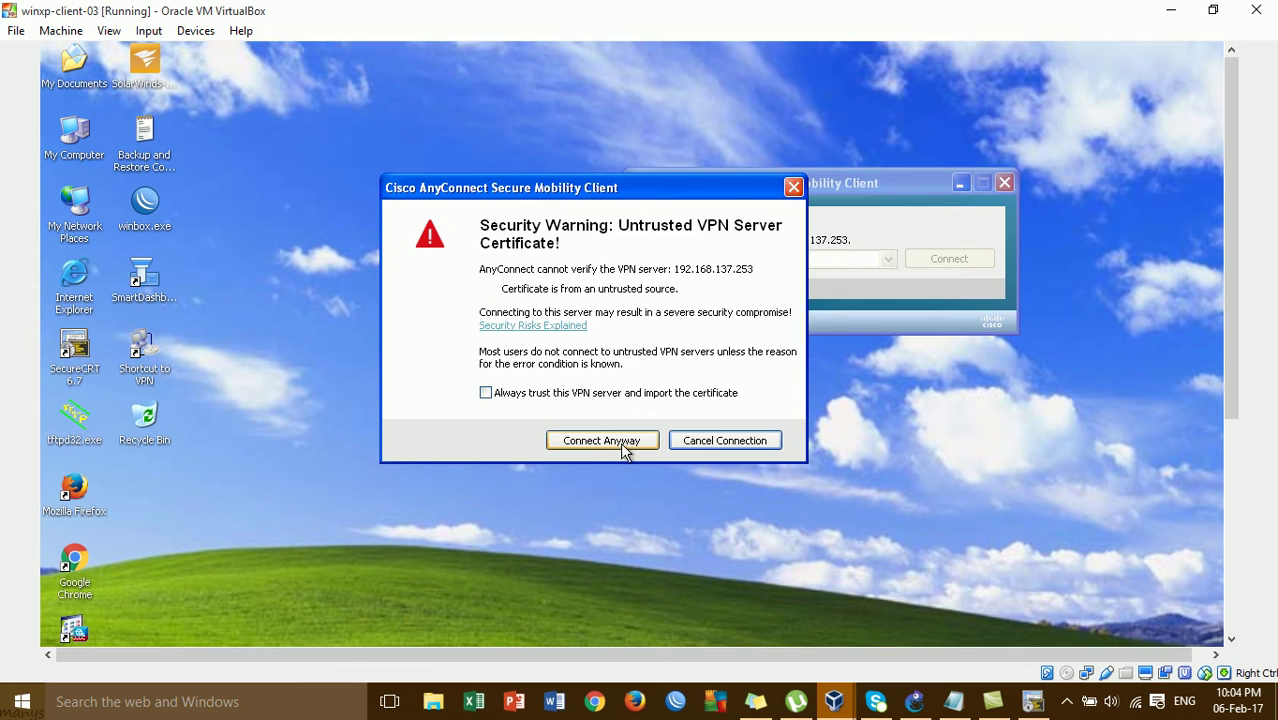
pyautogui.click(620, 452)
pyautogui.write('******')
pyautogui.click(499, 281)
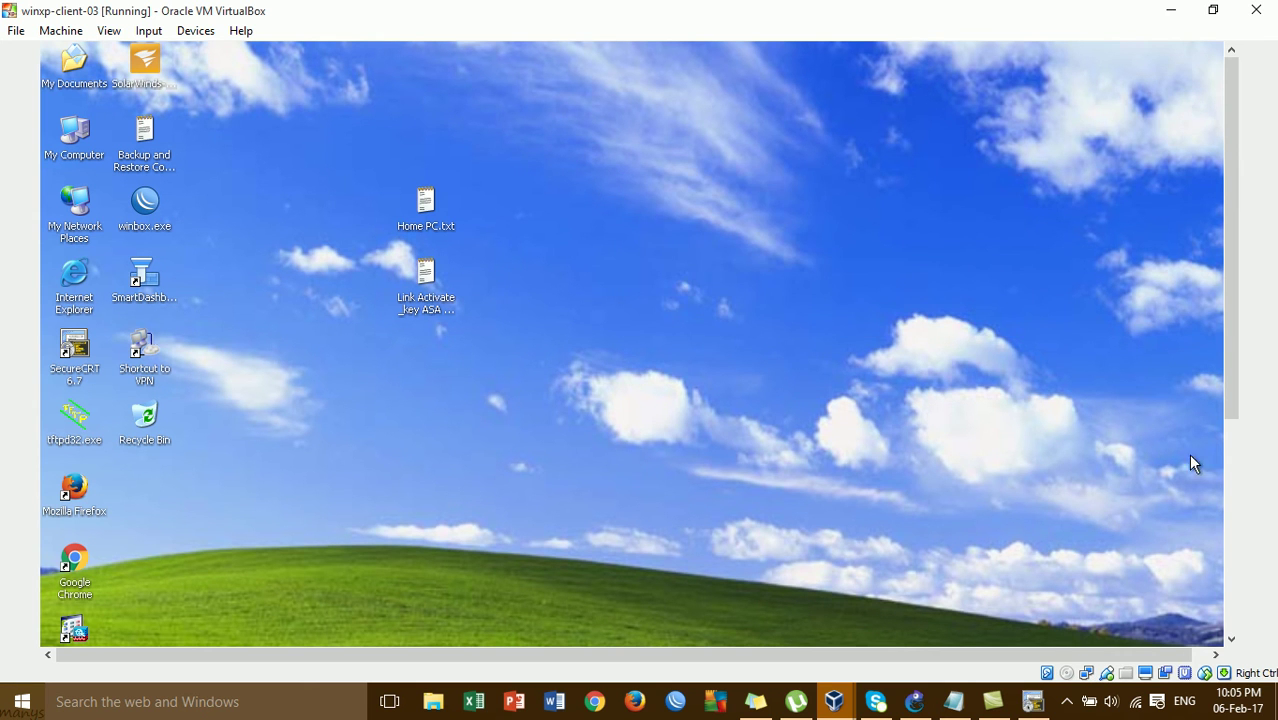
# Step: Check the VPN statistics showing client address 192.168.1.100, then return to GNS3
pyautogui.scroll(-5, 1222, 545)
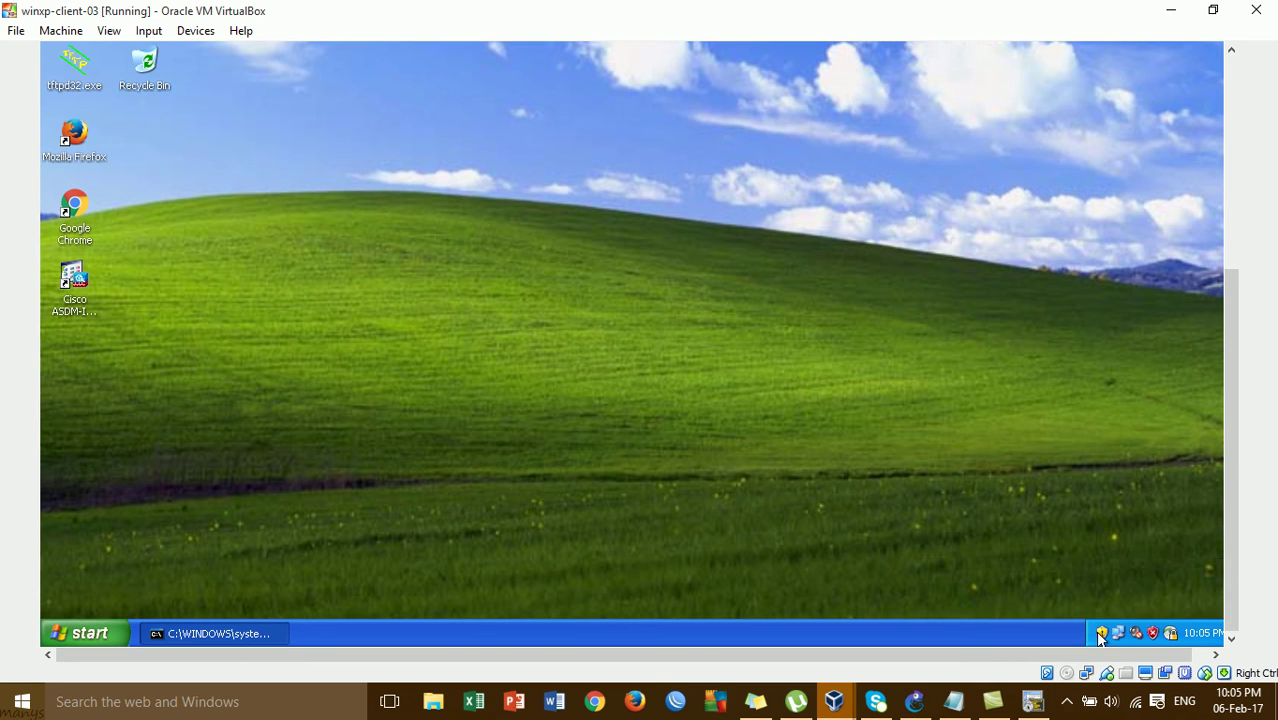
pyautogui.click(1174, 638)
pyautogui.click(1229, 257)
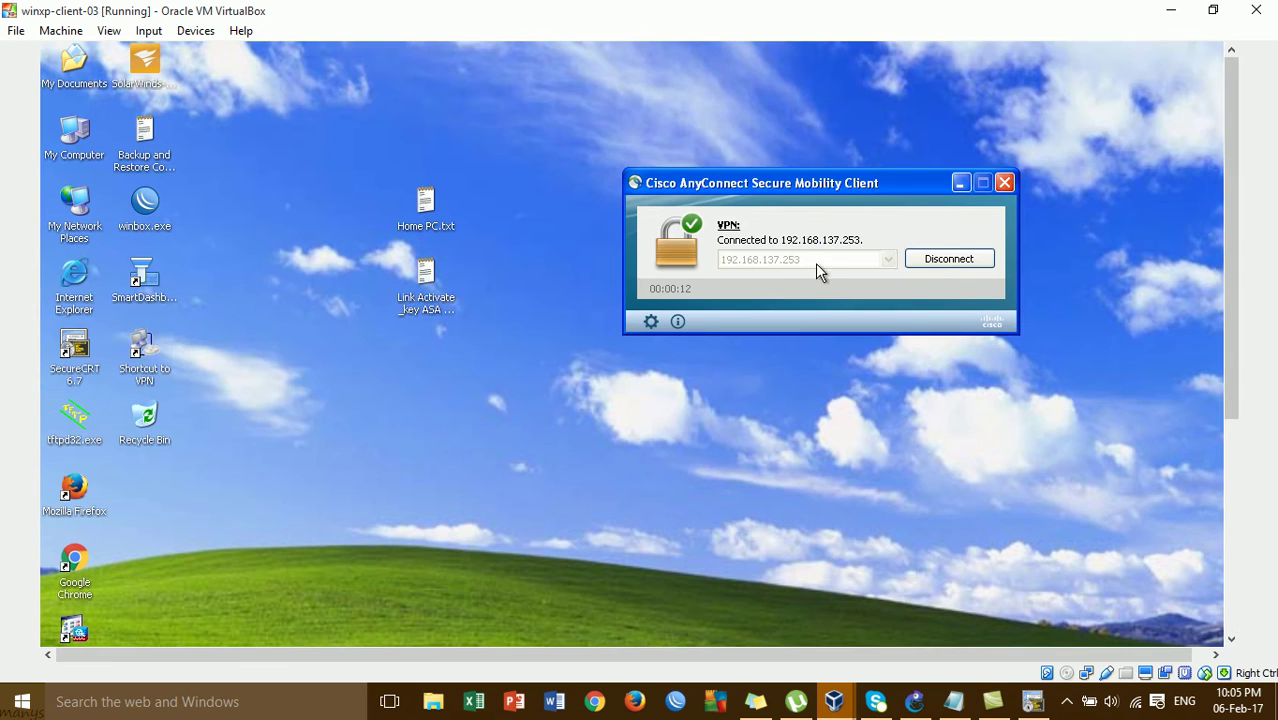
pyautogui.click(651, 321)
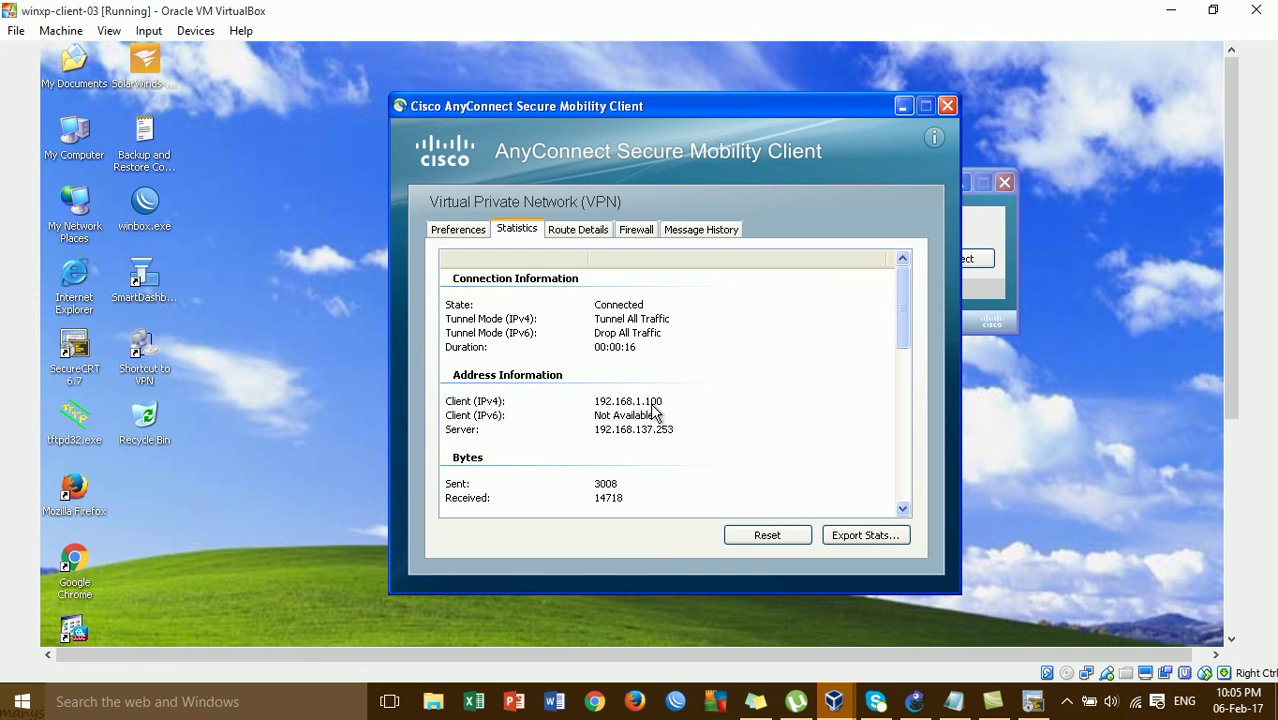
pyautogui.click(918, 703)
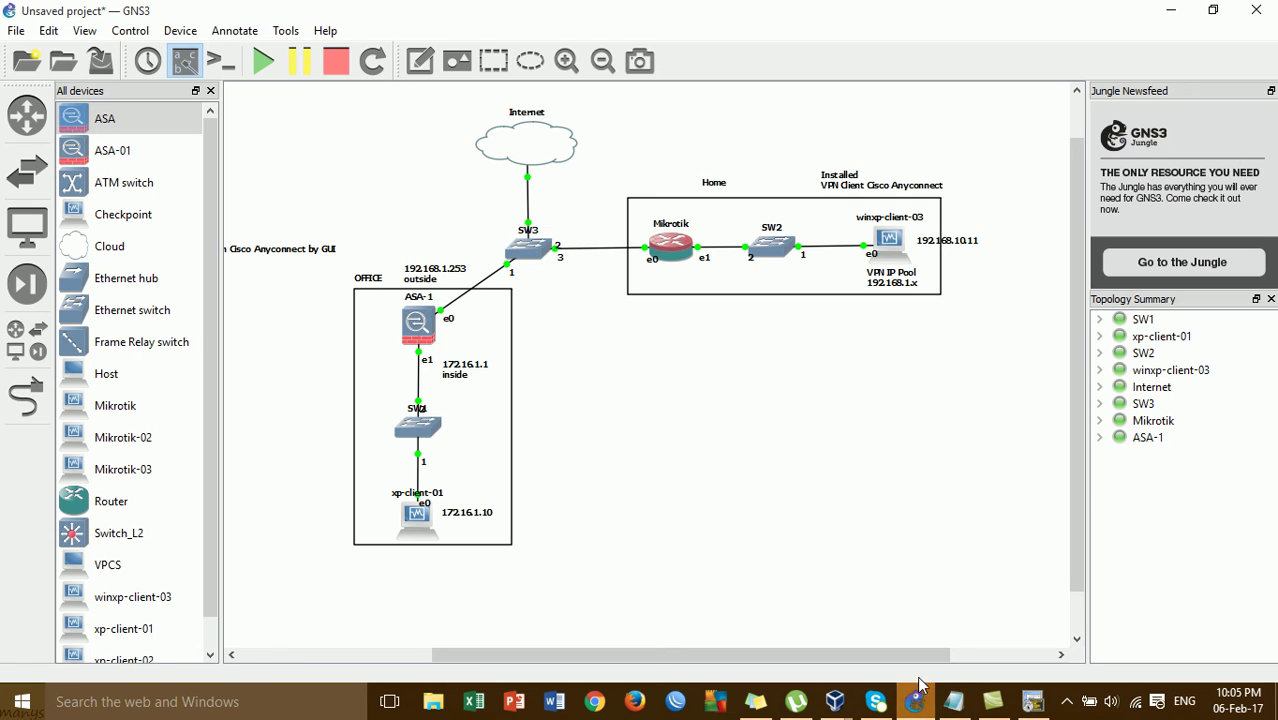
# Step: Change the winxp-client-03 note from VPN IP Pool 192.168.1.x to 192.168.1.100
pyautogui.doubleClick(913, 289)
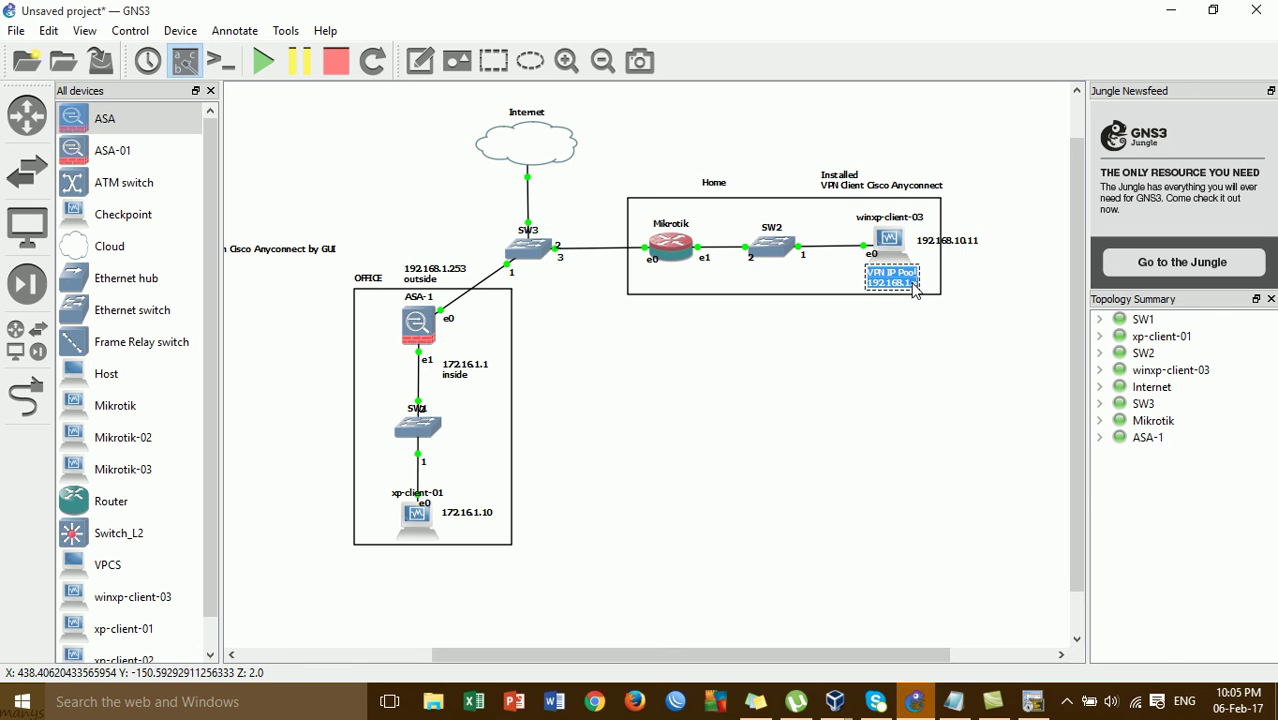
pyautogui.click(917, 285)
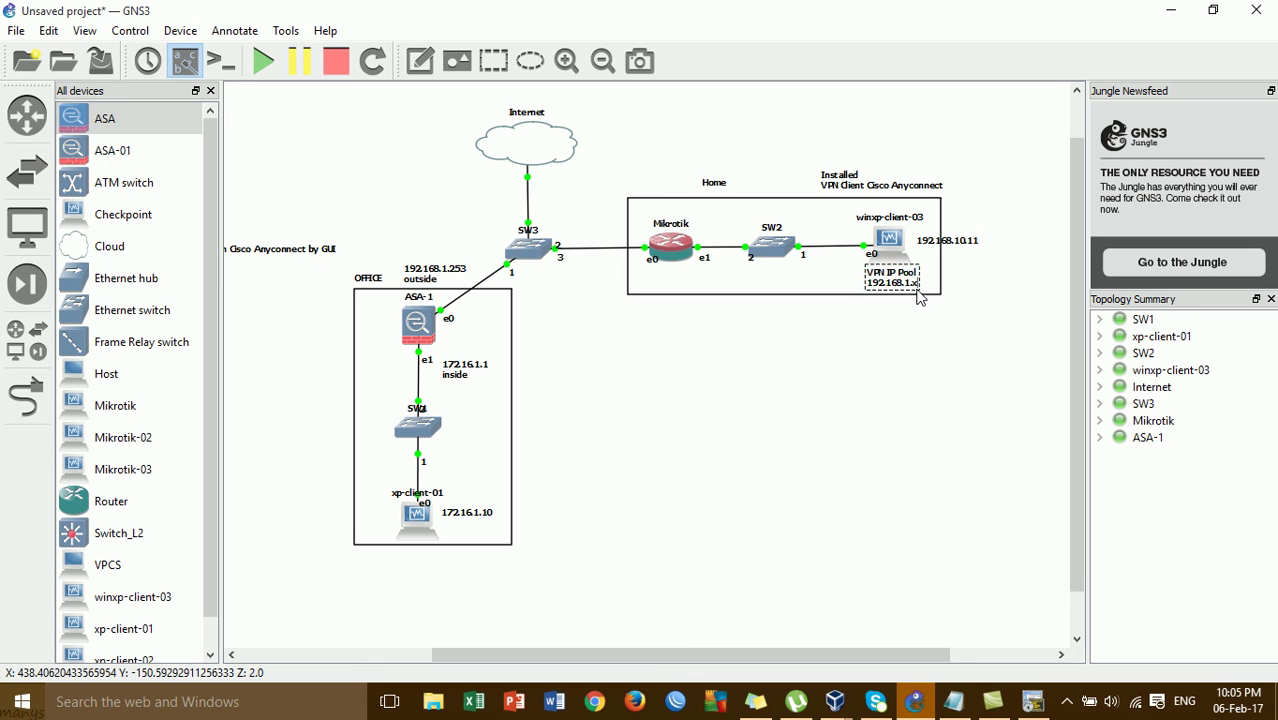
pyautogui.press('BackSpace')
pyautogui.write('100')
pyautogui.click(922, 363)
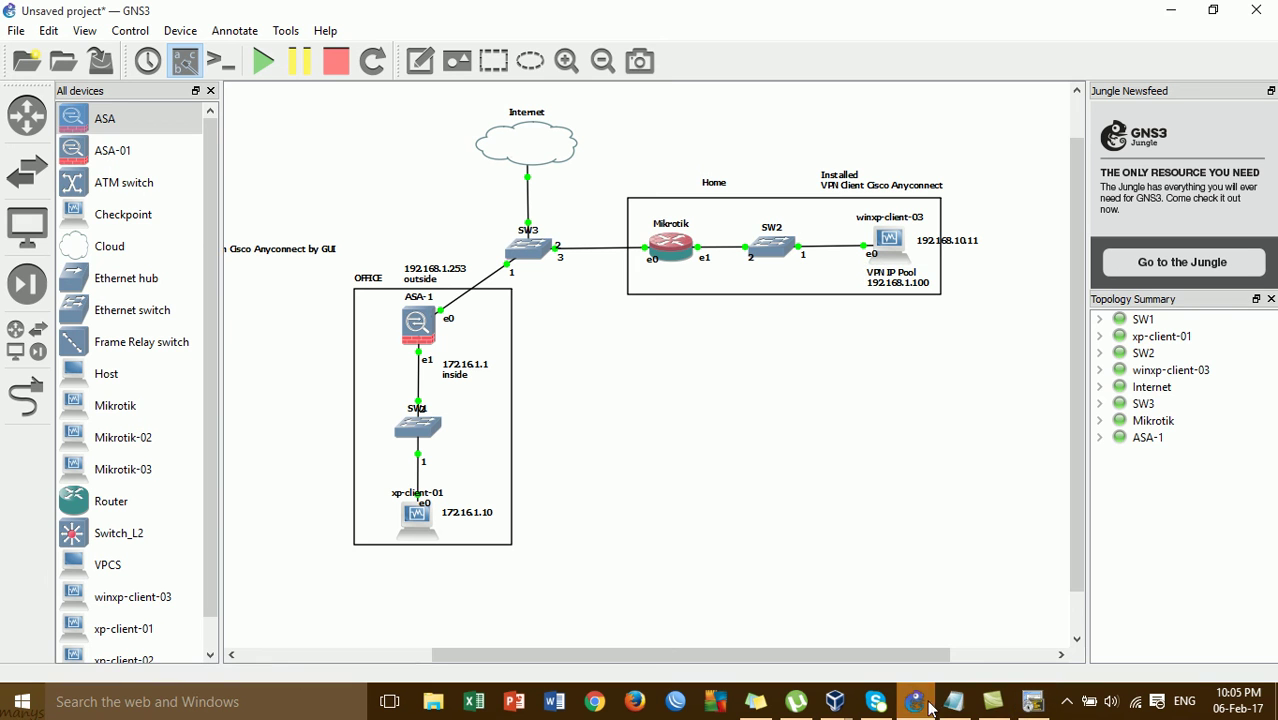
# Step: Bring the XP client VM forward and close the AnyConnect statistics window
pyautogui.moveTo(835, 702)
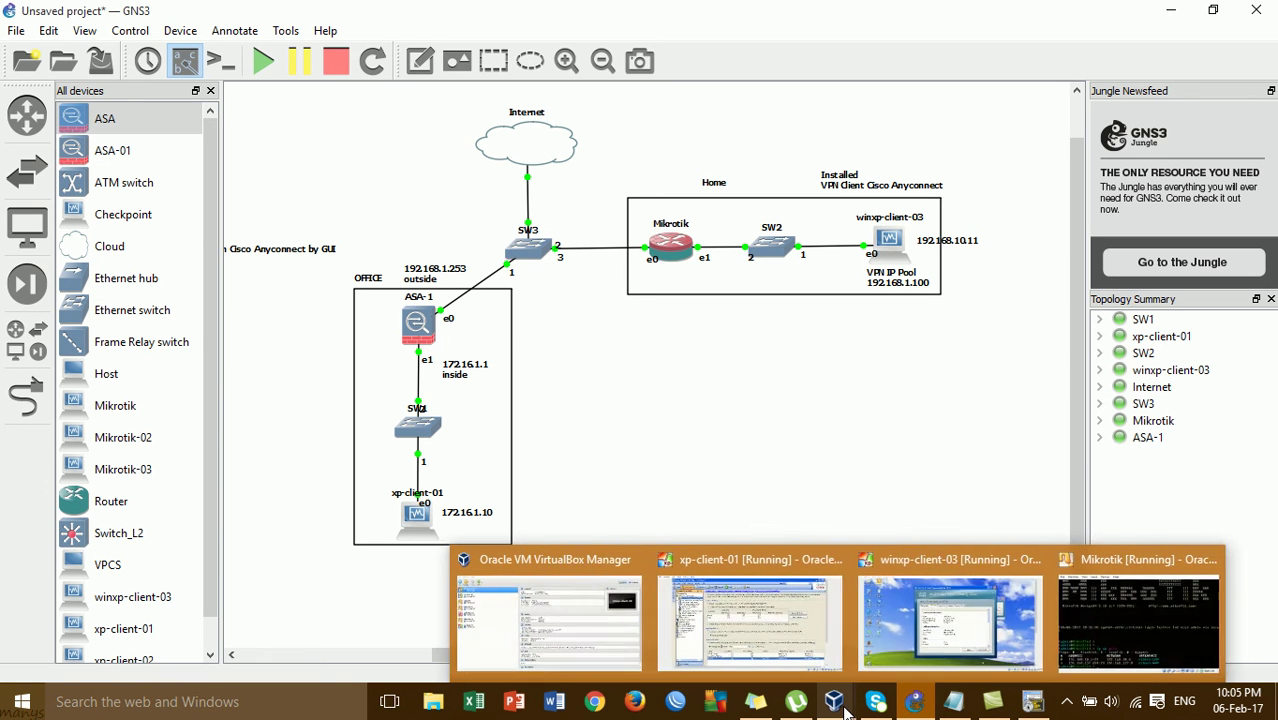
pyautogui.click(955, 632)
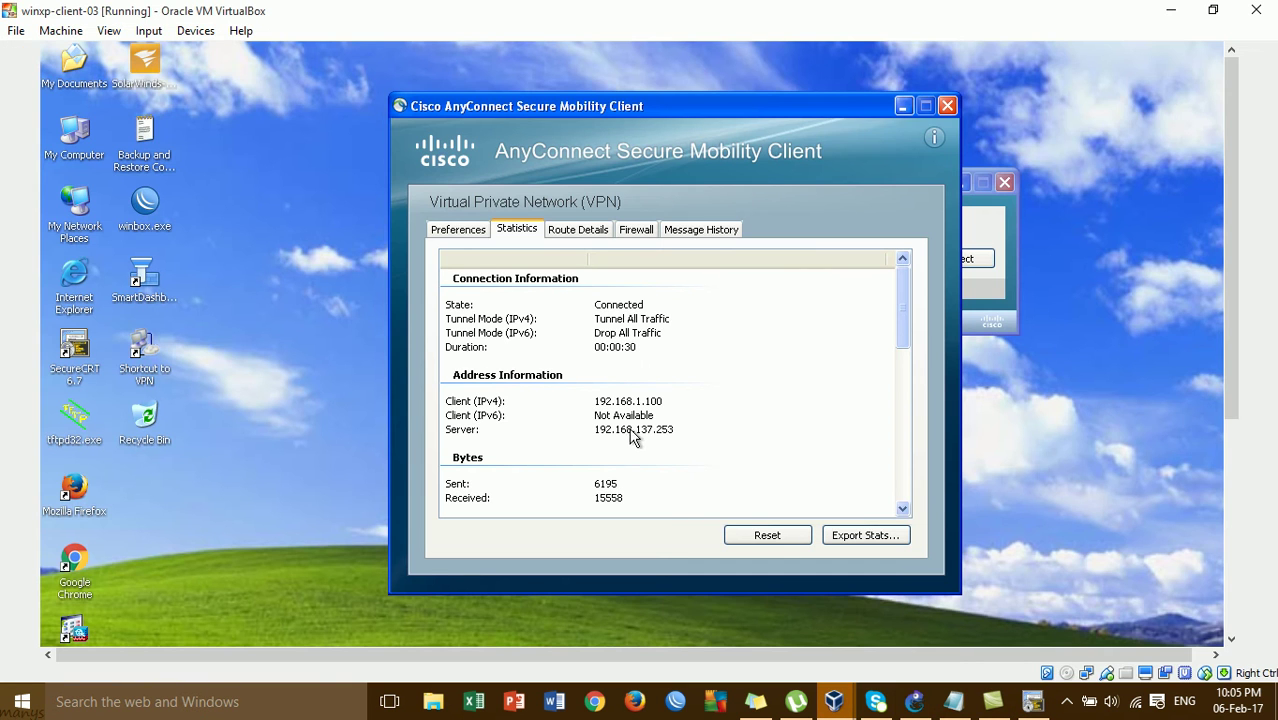
pyautogui.click(903, 460)
pyautogui.click(903, 468)
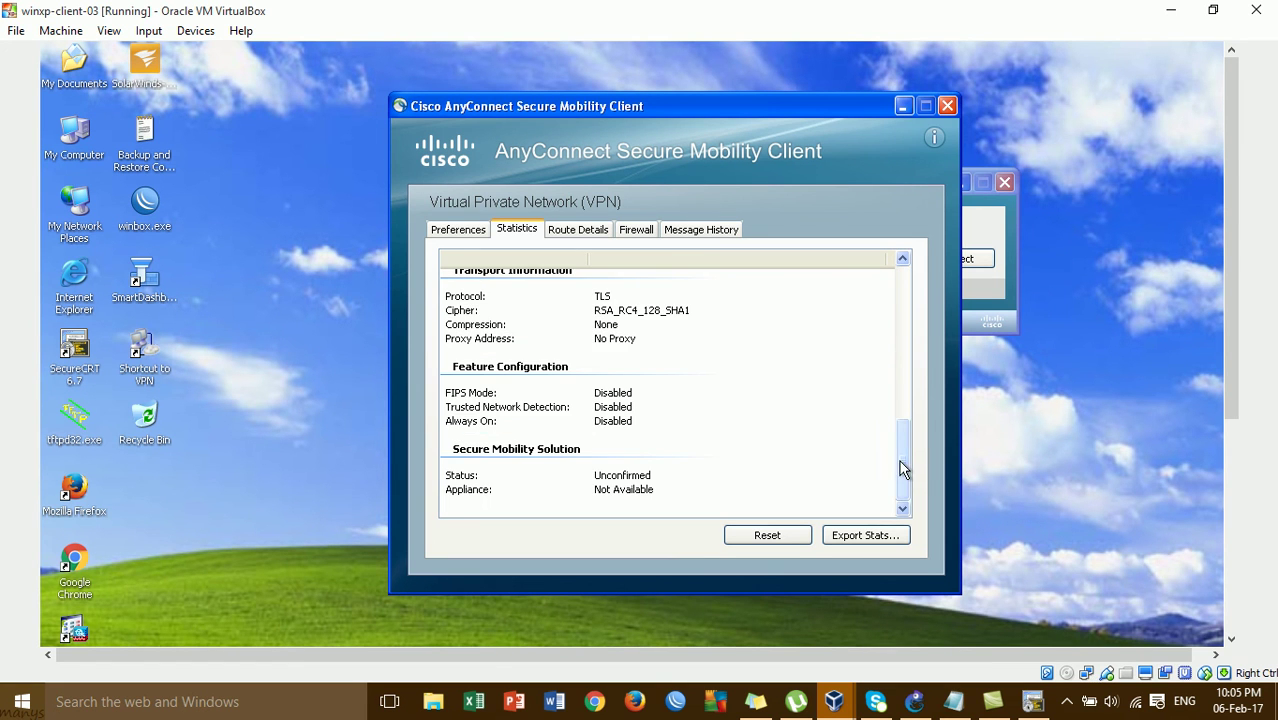
pyautogui.click(947, 106)
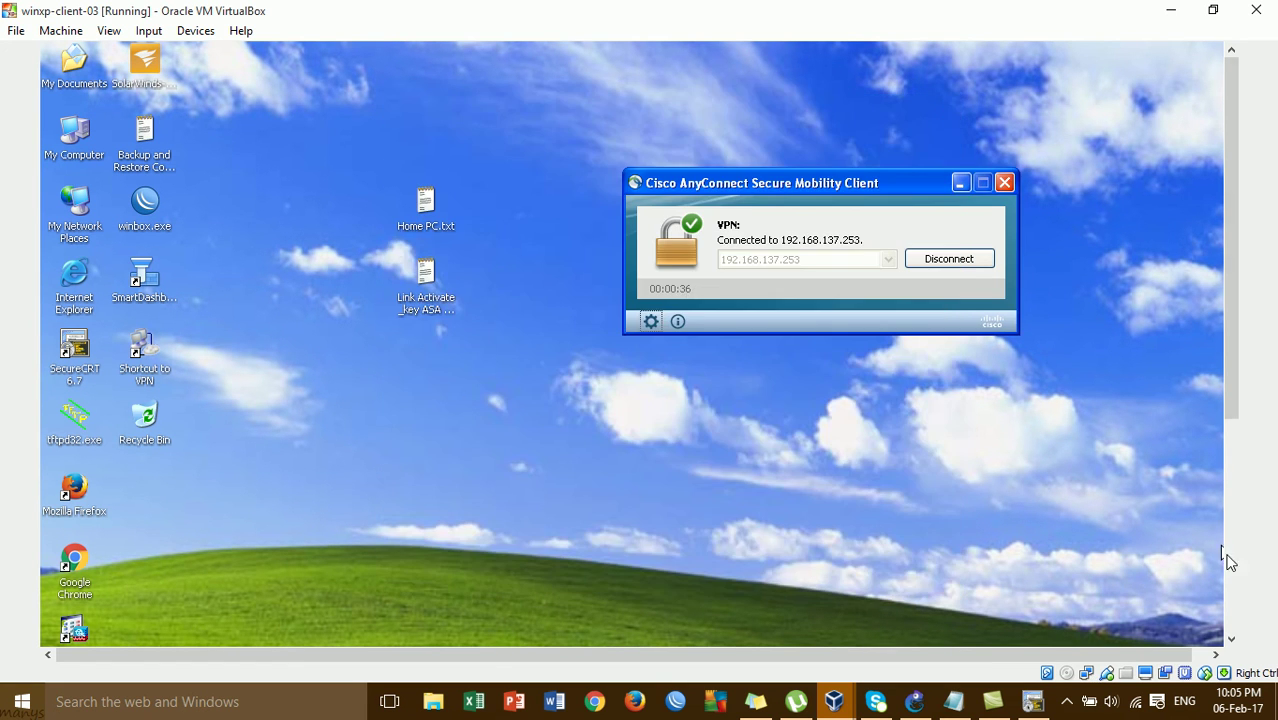
pyautogui.click(1230, 562)
# Step: Restart the continuous ping to 172.16.1.10 with AnyConnect placed beside the console
pyautogui.click(257, 633)
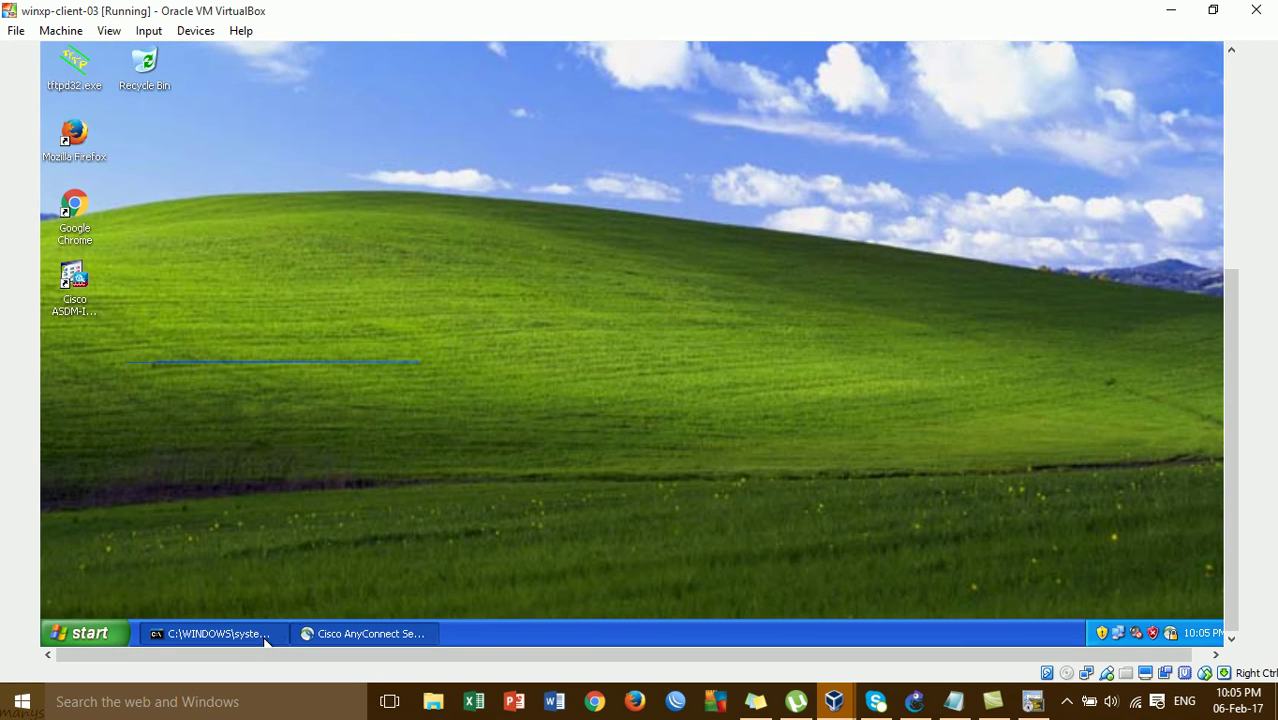
pyautogui.click(1231, 193)
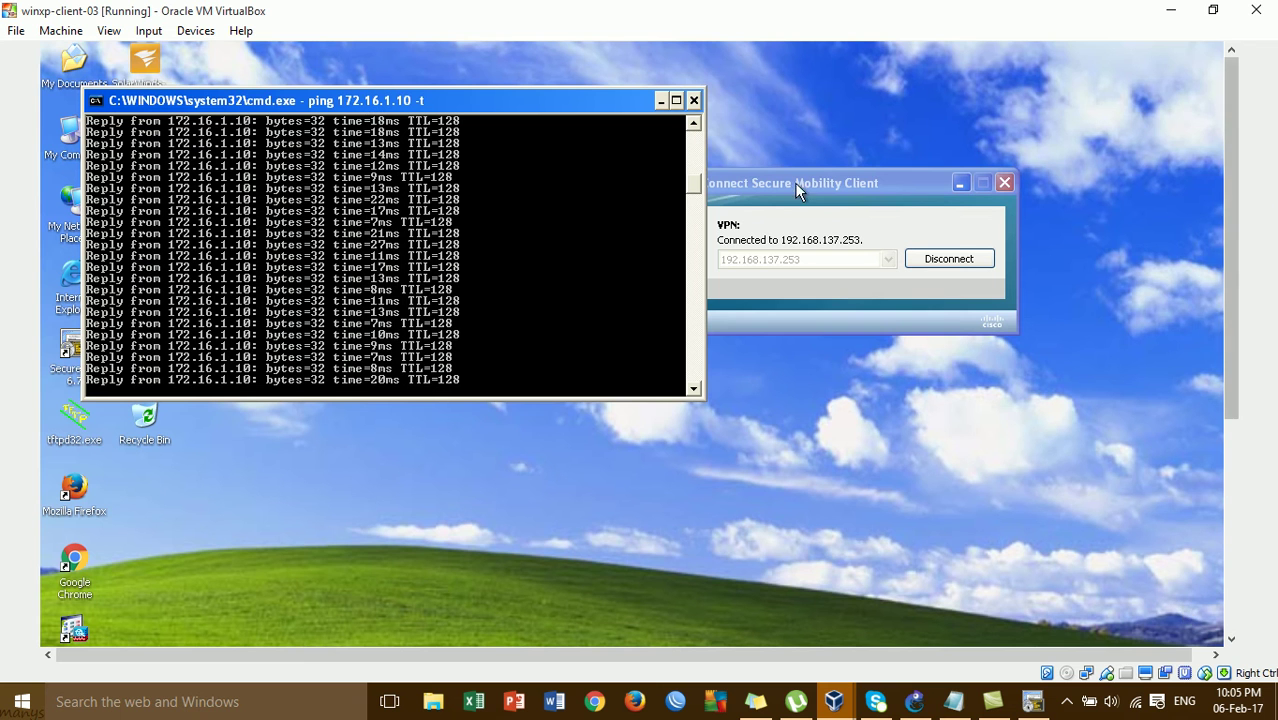
pyautogui.moveTo(396, 101); pyautogui.dragTo(494, 125)
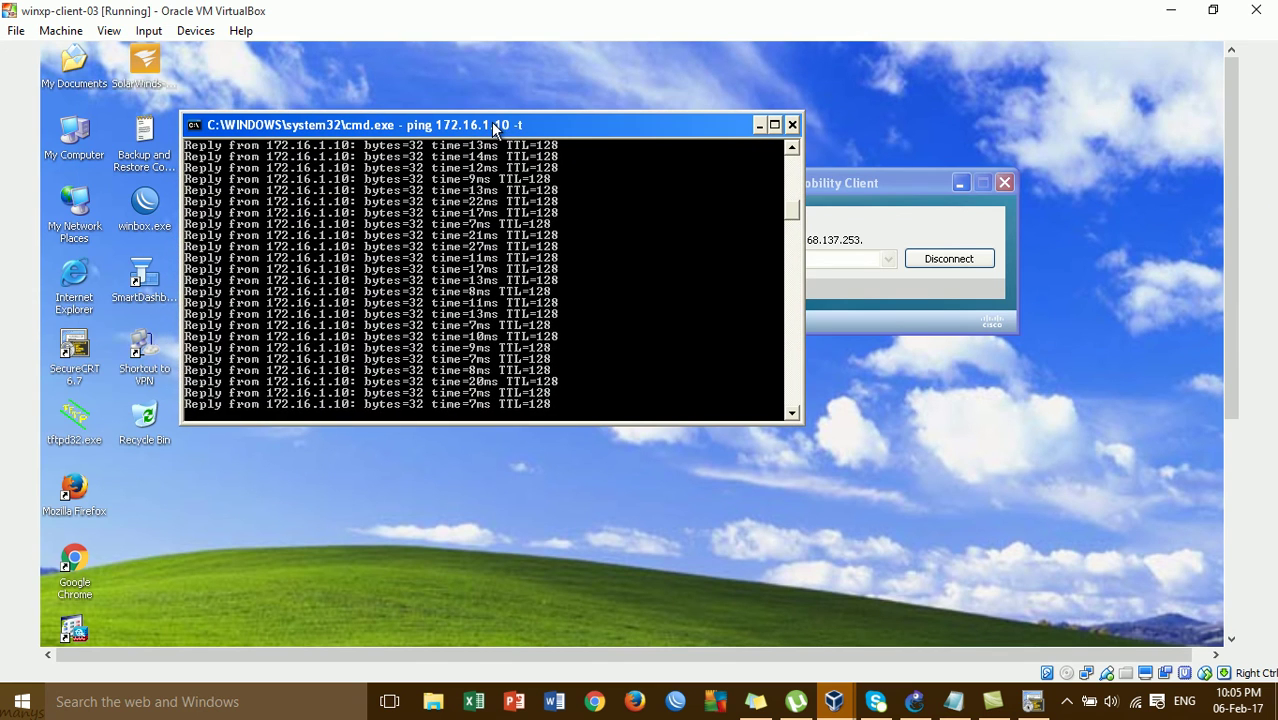
pyautogui.hotkey('ctrl', 'c')
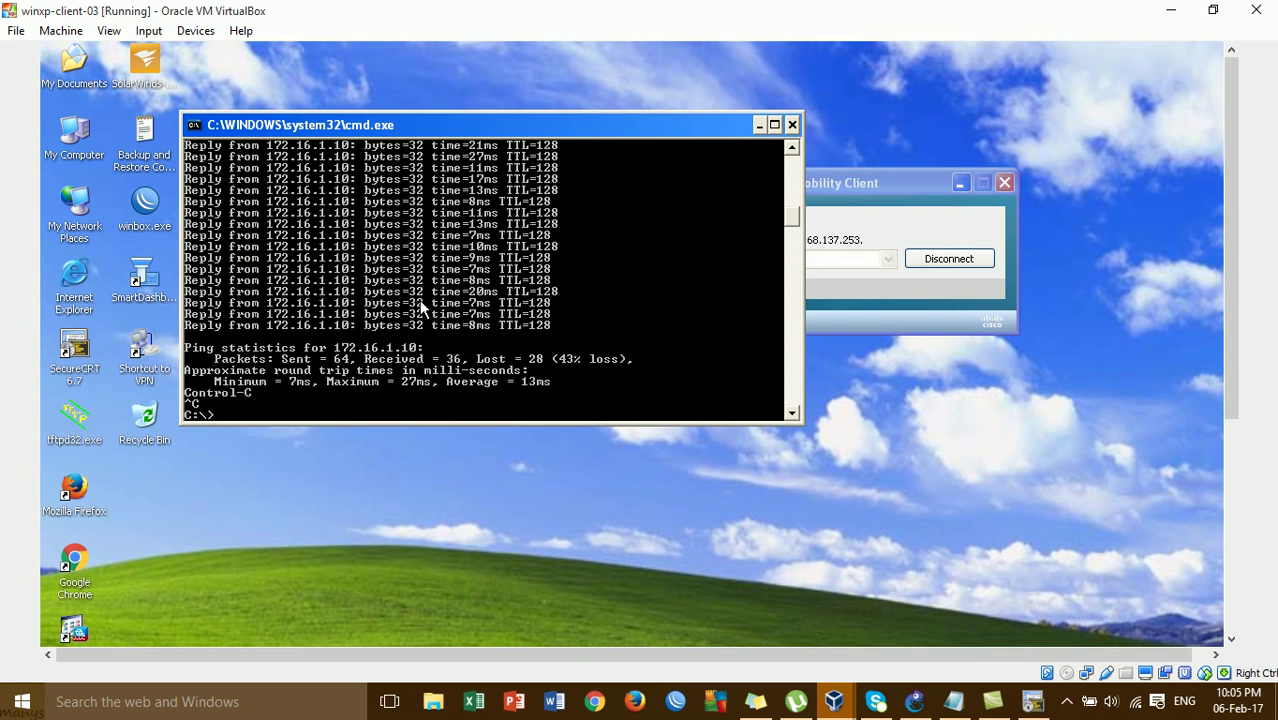
pyautogui.press('Up')
pyautogui.press('Return')
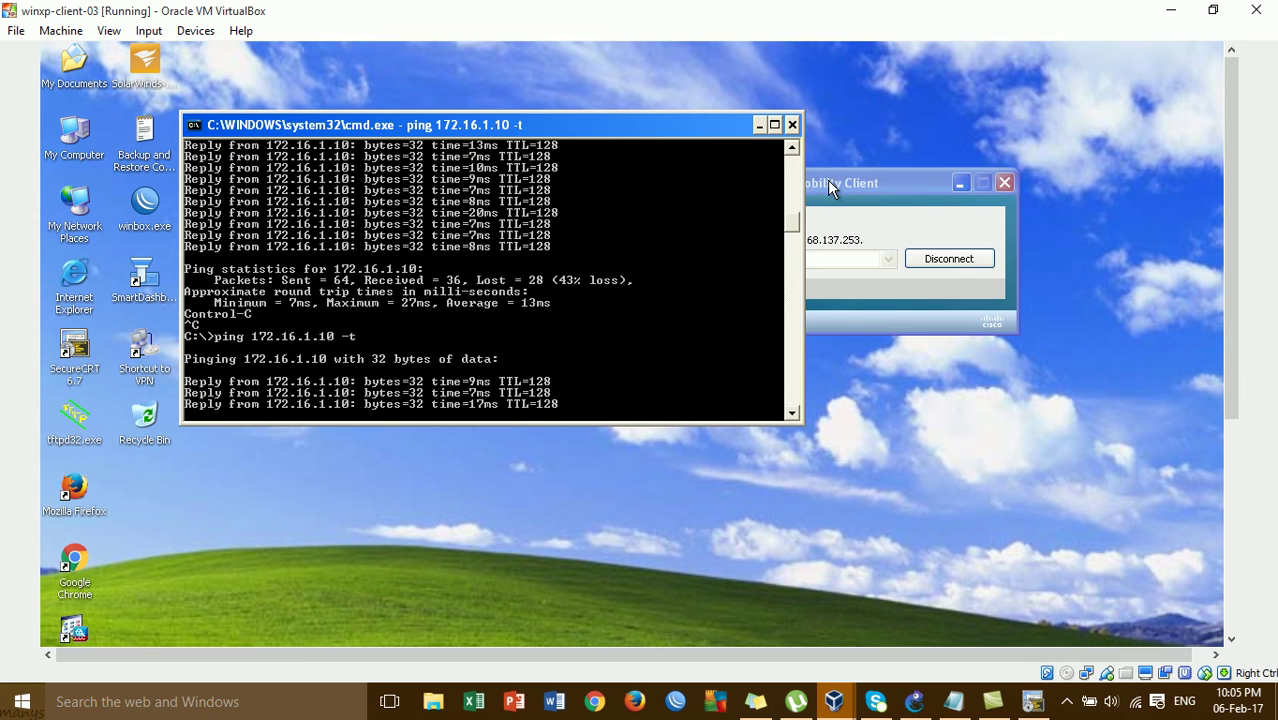
pyautogui.moveTo(827, 179); pyautogui.dragTo(1015, 163)
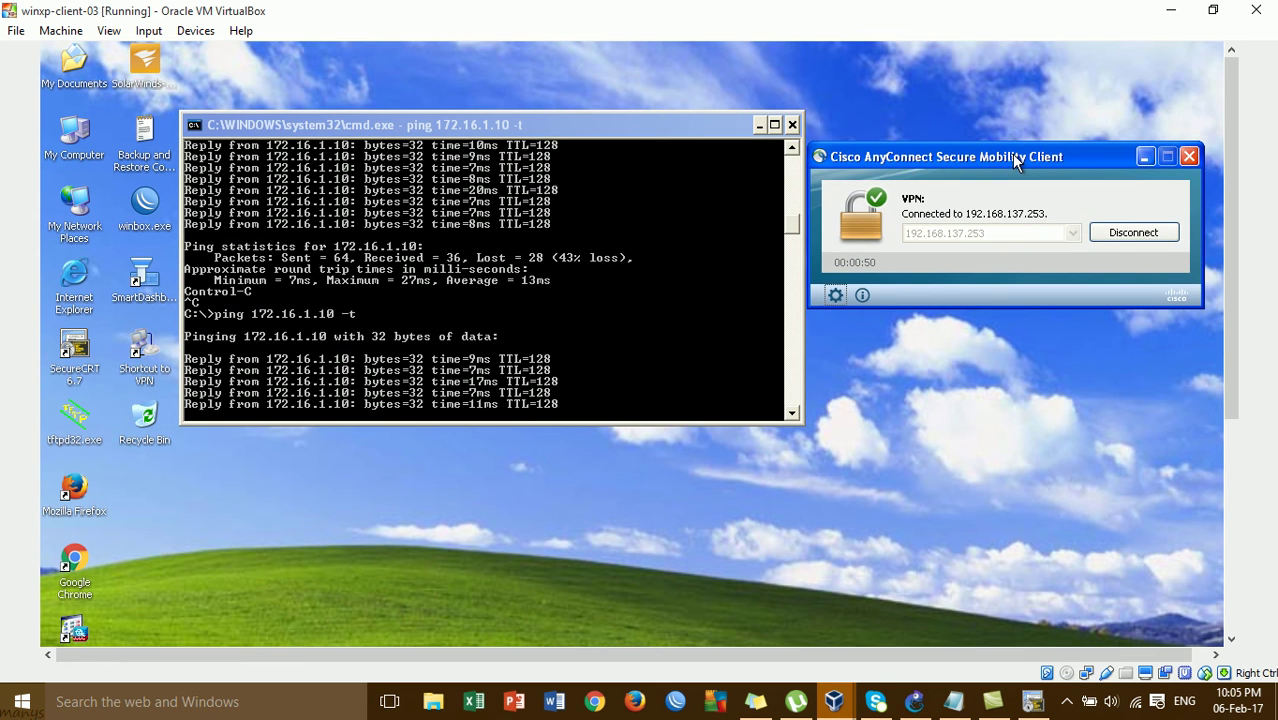
# Step: Disconnect and re-establish the VPN, accepting the certificate and re-entering the password
pyautogui.click(1112, 233)
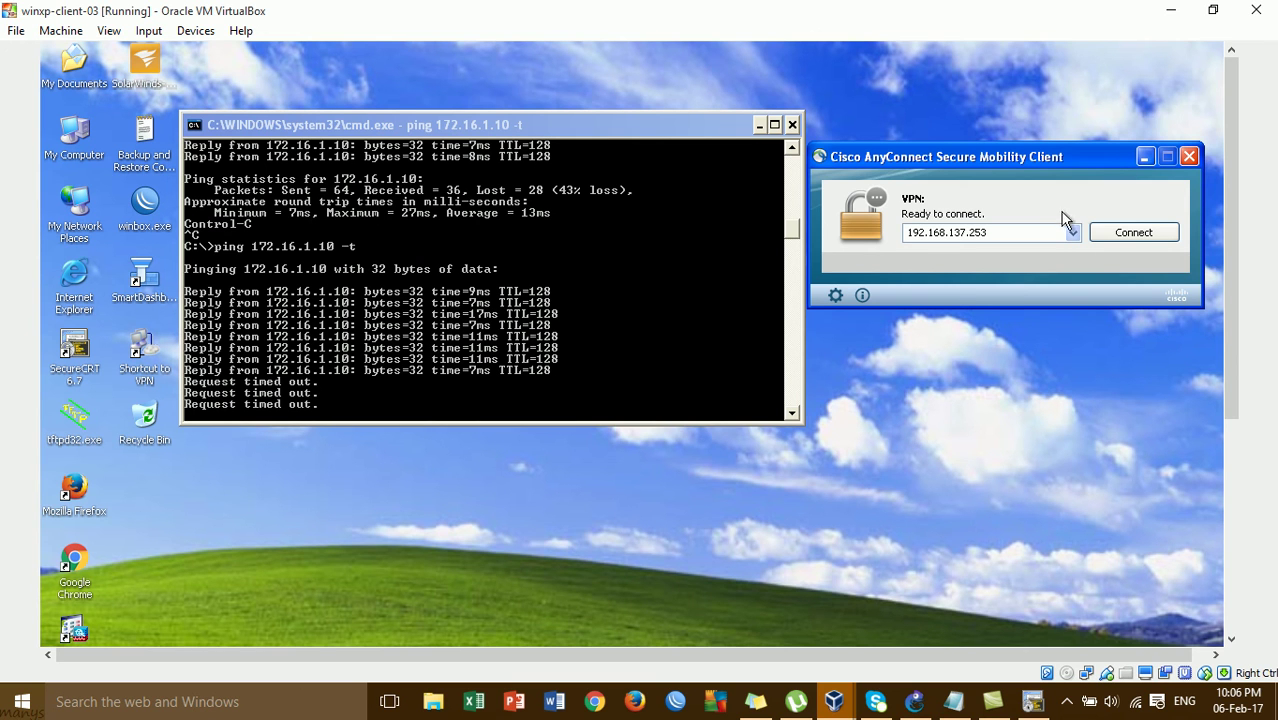
pyautogui.click(1149, 236)
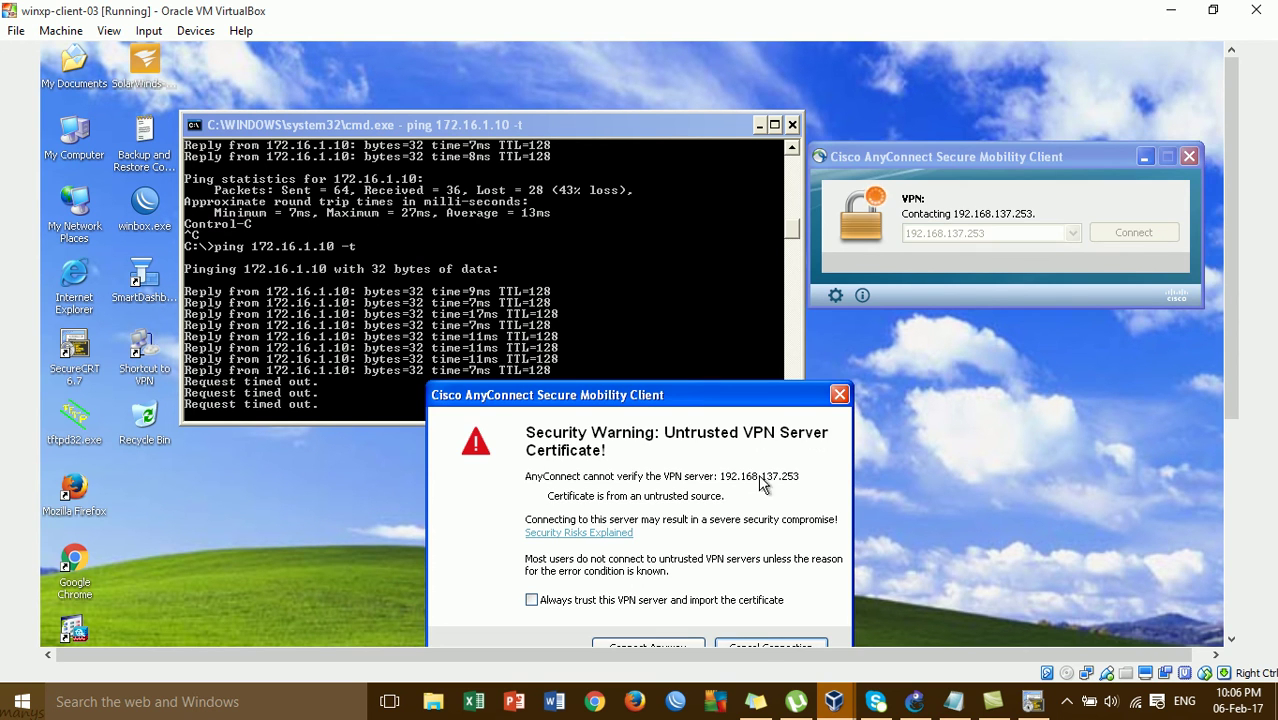
pyautogui.click(682, 643)
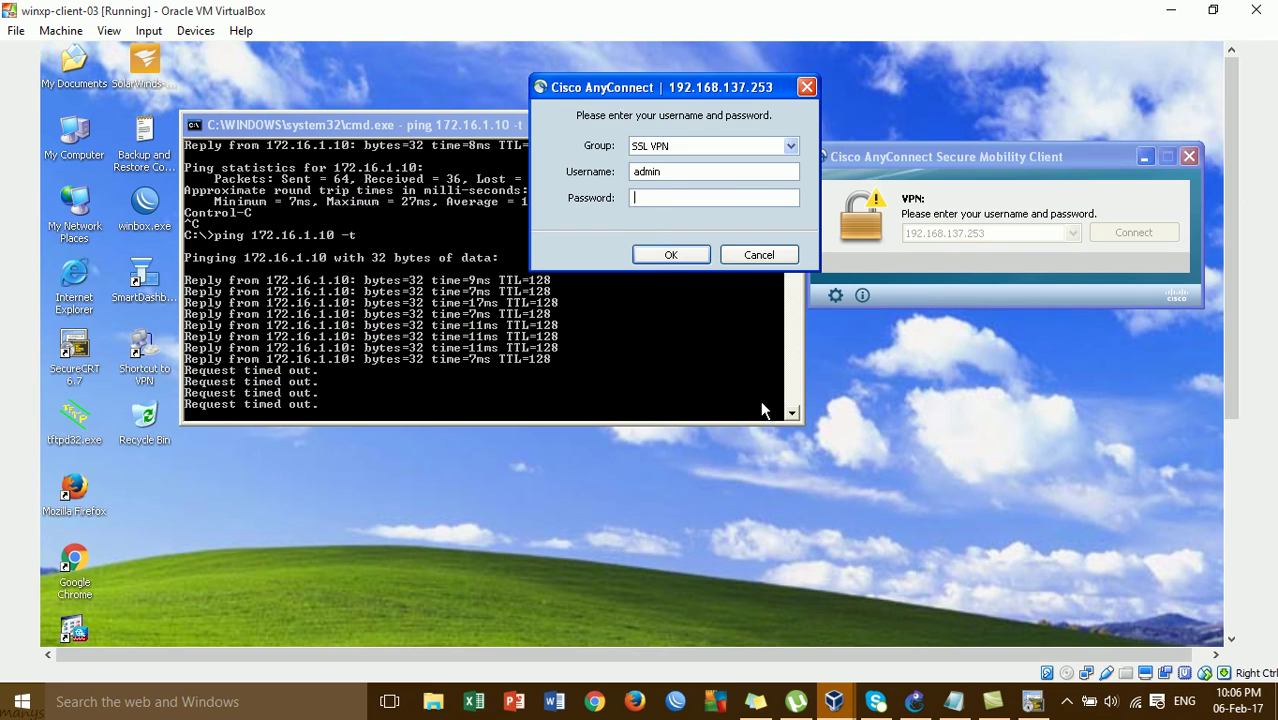
pyautogui.click(703, 256)
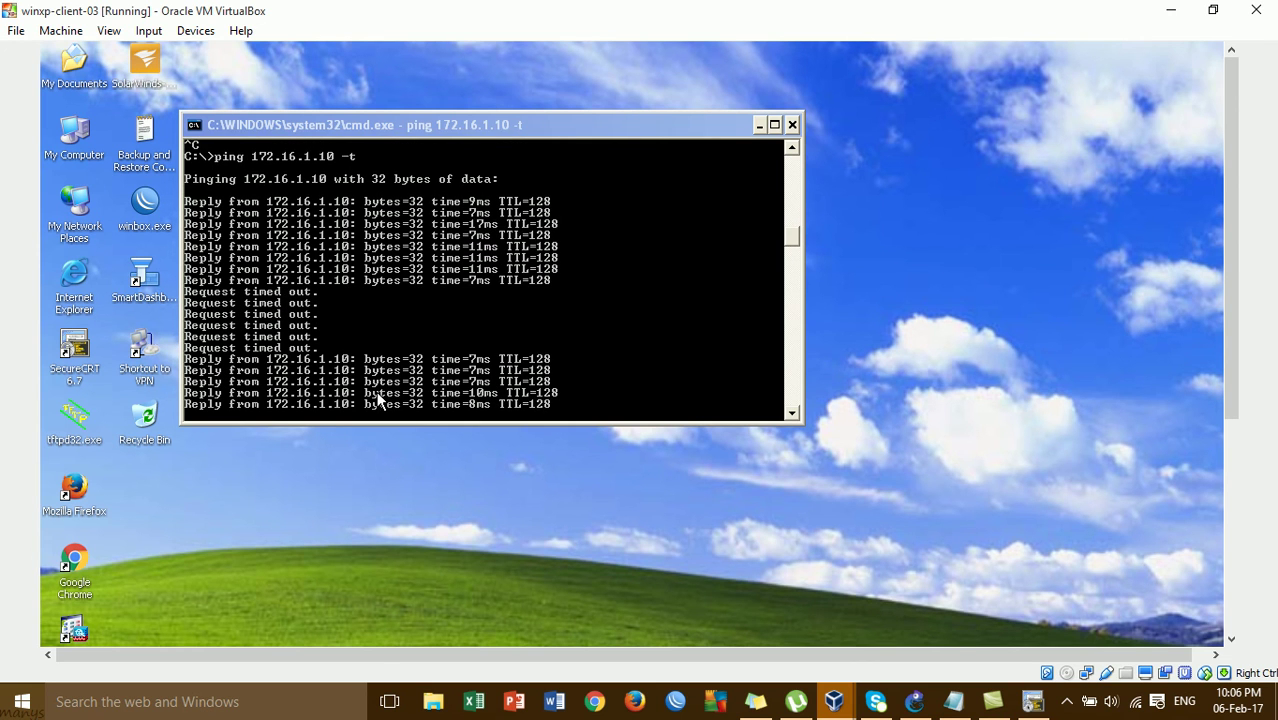
pyautogui.click(1171, 10)
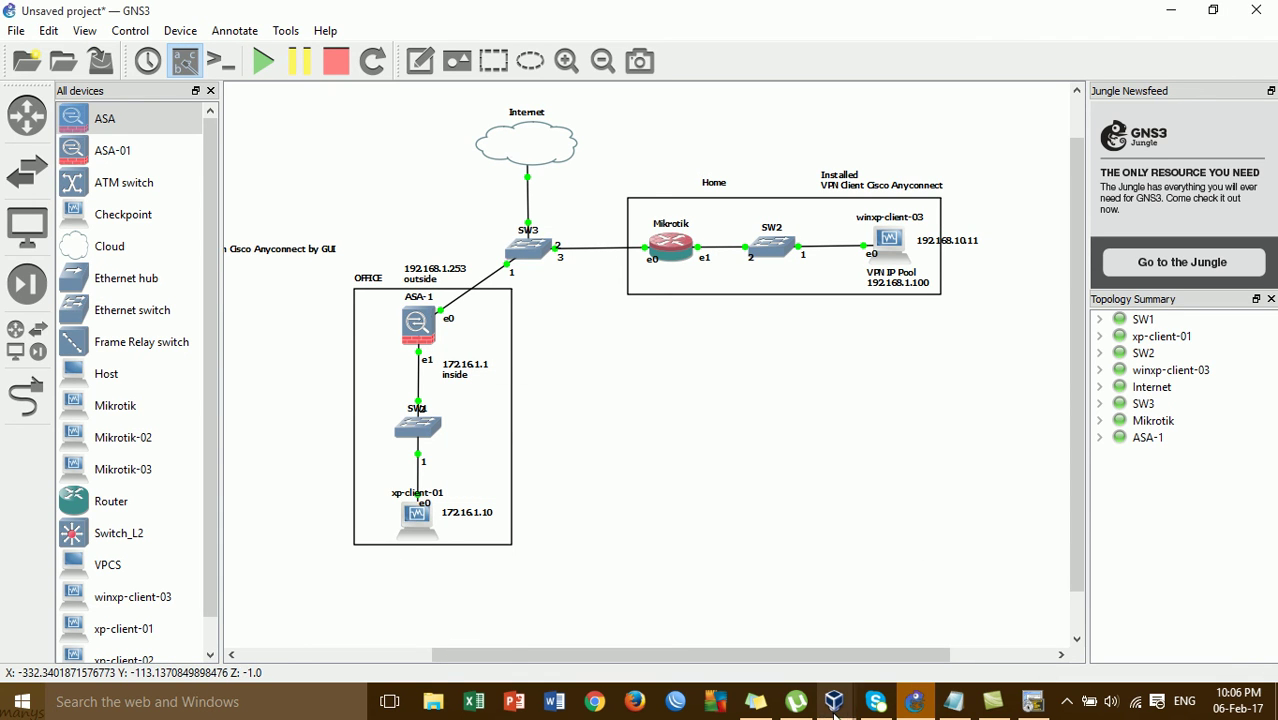
# Step: Stop the 172.16.1.10 ping and ping google.com from the XP client
pyautogui.moveTo(836, 705)
pyautogui.click(935, 620)
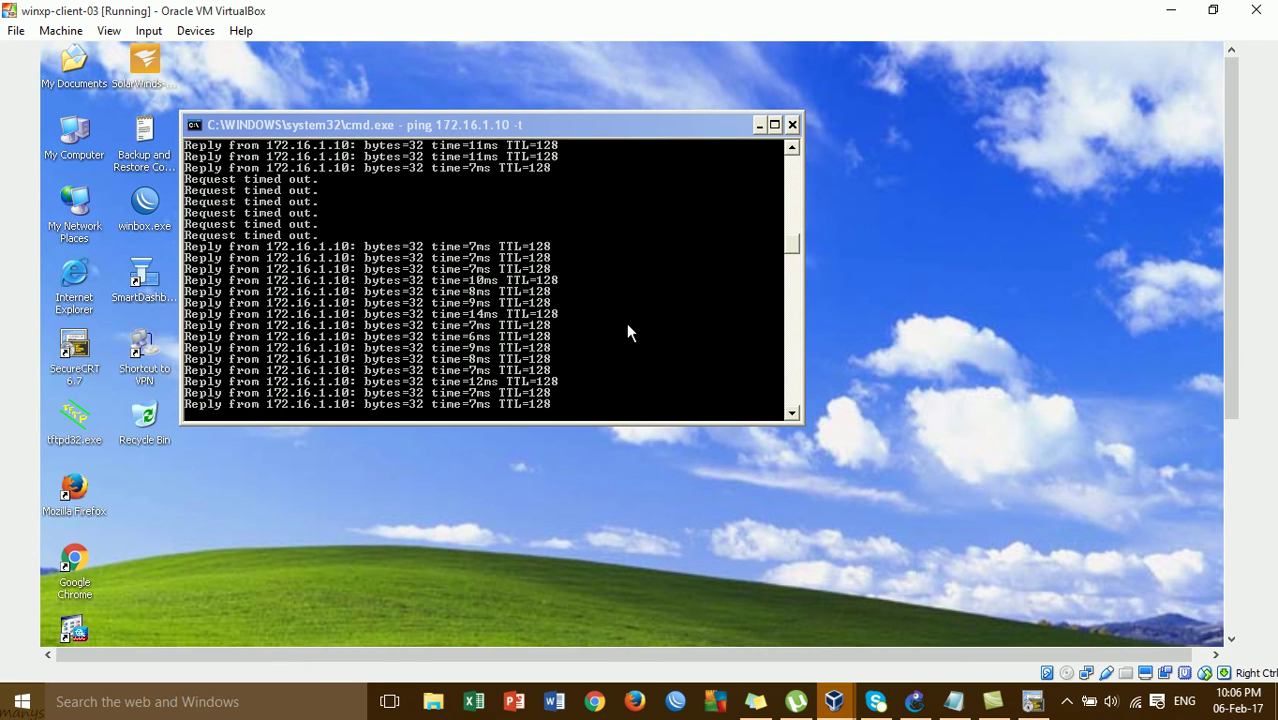
pyautogui.hotkey('ctrl', 'c')
pyautogui.press('Up')
pyautogui.press('BackSpace')
pyautogui.press('BackSpace')
pyautogui.press('BackSpace')
pyautogui.press('BackSpace')
pyautogui.press('BackSpace')
pyautogui.press('BackSpace')
pyautogui.press('BackSpace')
pyautogui.press('BackSpace')
pyautogui.press('BackSpace')
pyautogui.press('BackSpace')
pyautogui.press('BackSpace')
pyautogui.press('BackSpace')
pyautogui.press('BackSpace')
pyautogui.press('BackSpace')
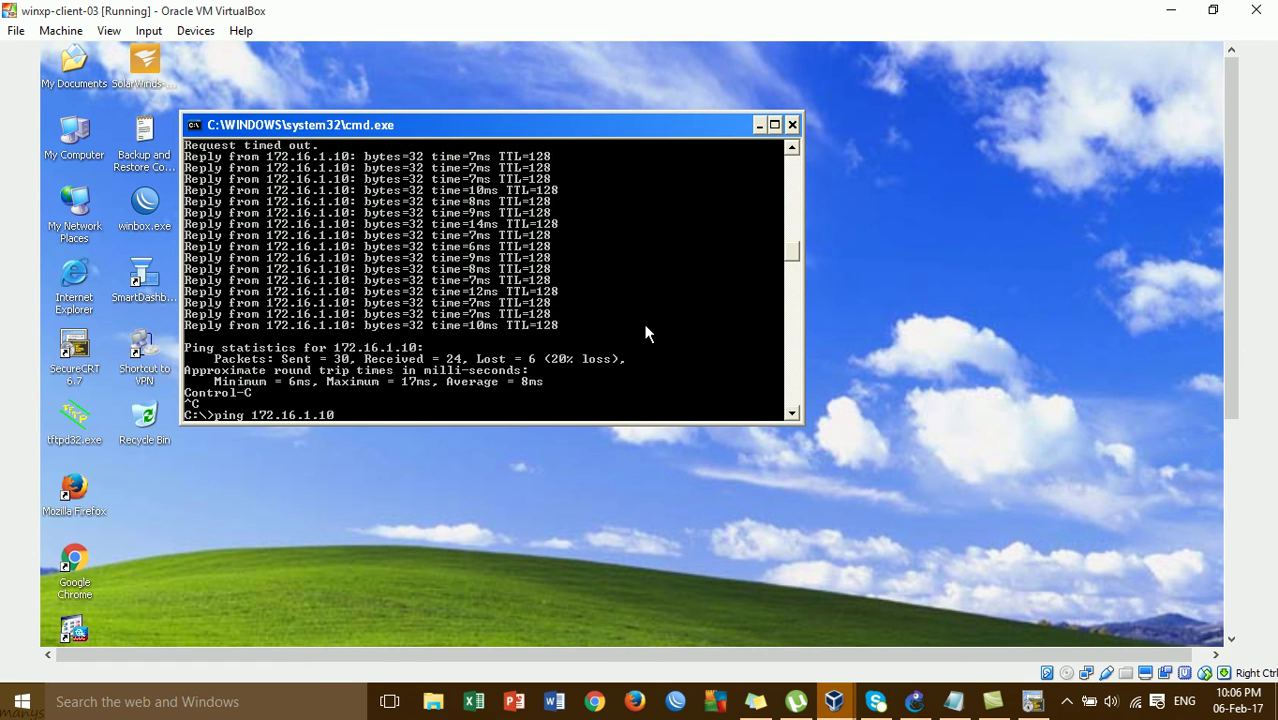
pyautogui.write('googec.')
pyautogui.press('Return')
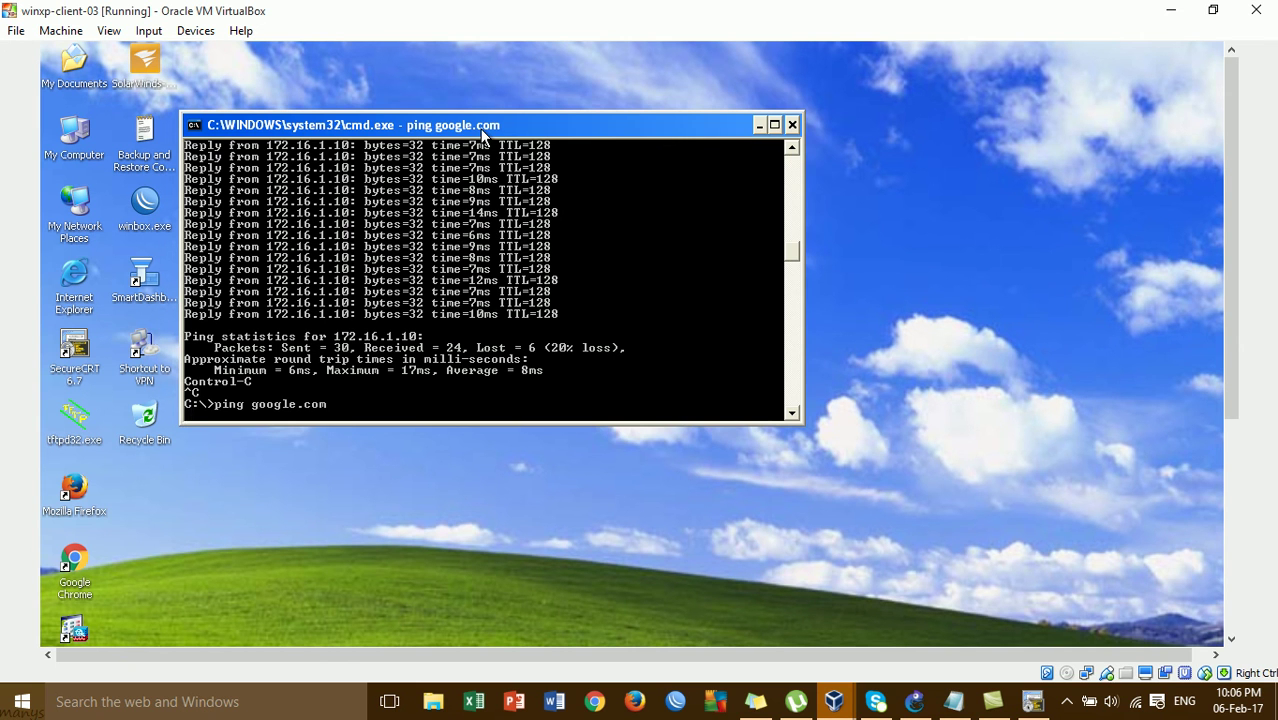
# Step: Enlarge the console window and rerun the google.com ping
pyautogui.moveTo(483, 133); pyautogui.dragTo(502, 95)
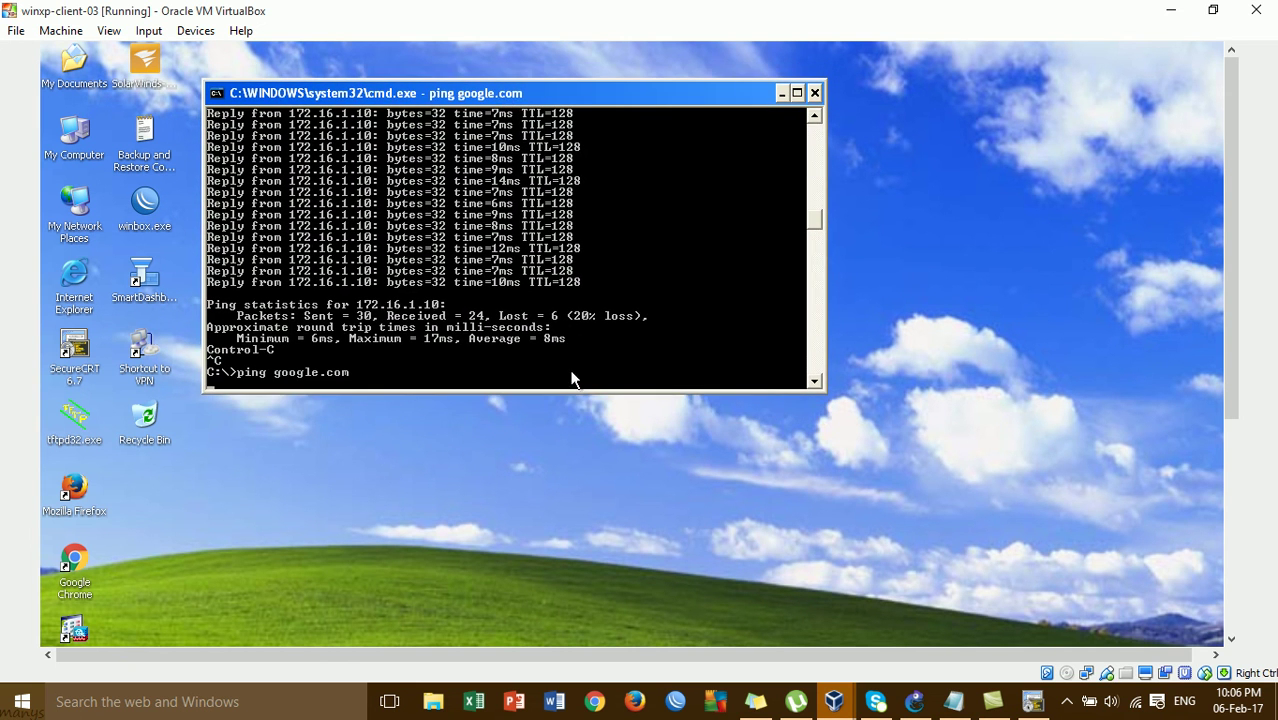
pyautogui.moveTo(575, 390); pyautogui.dragTo(579, 424)
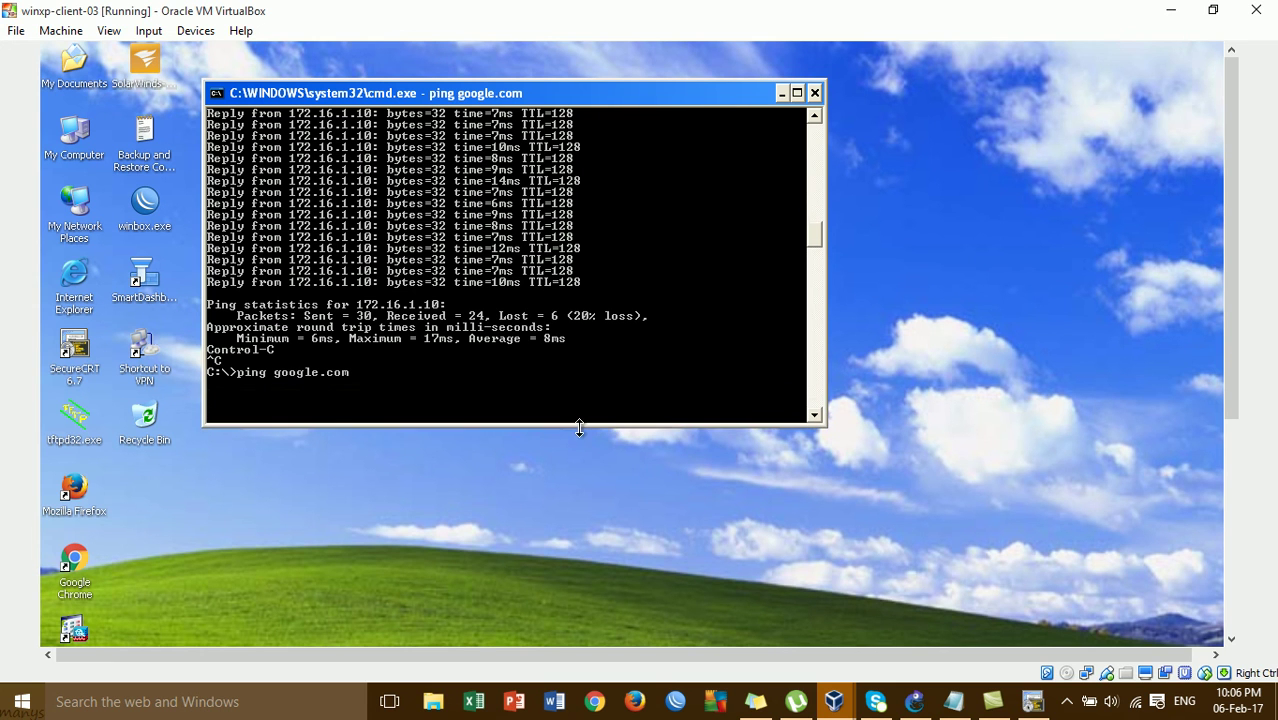
pyautogui.hotkey('ctrl', 'c')
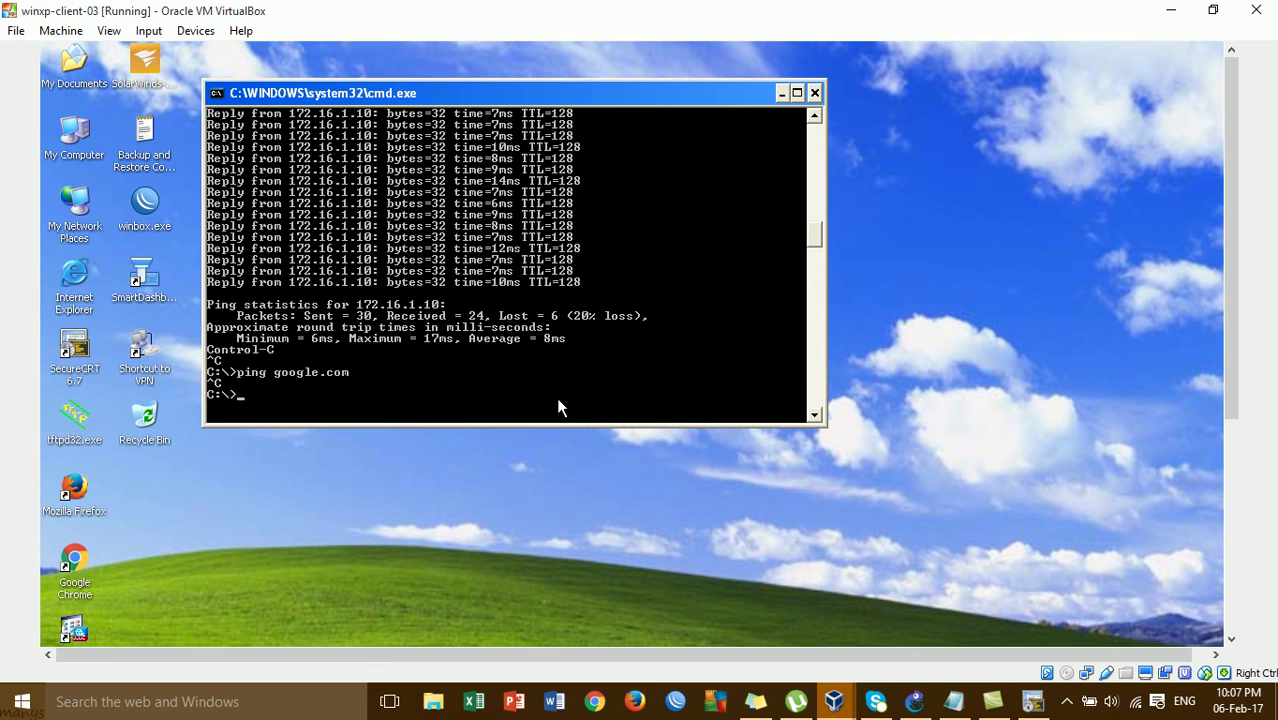
pyautogui.press('Up')
pyautogui.press('Return')
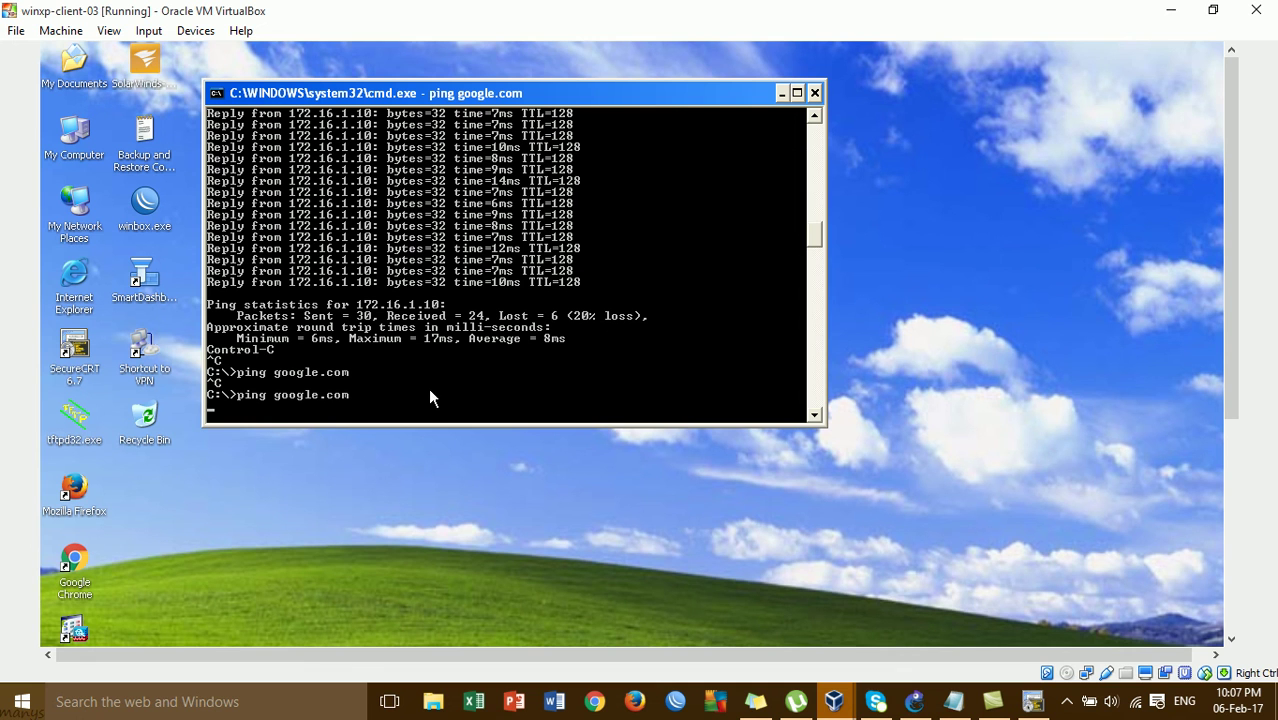
pyautogui.moveTo(579, 94); pyautogui.dragTo(674, 66)
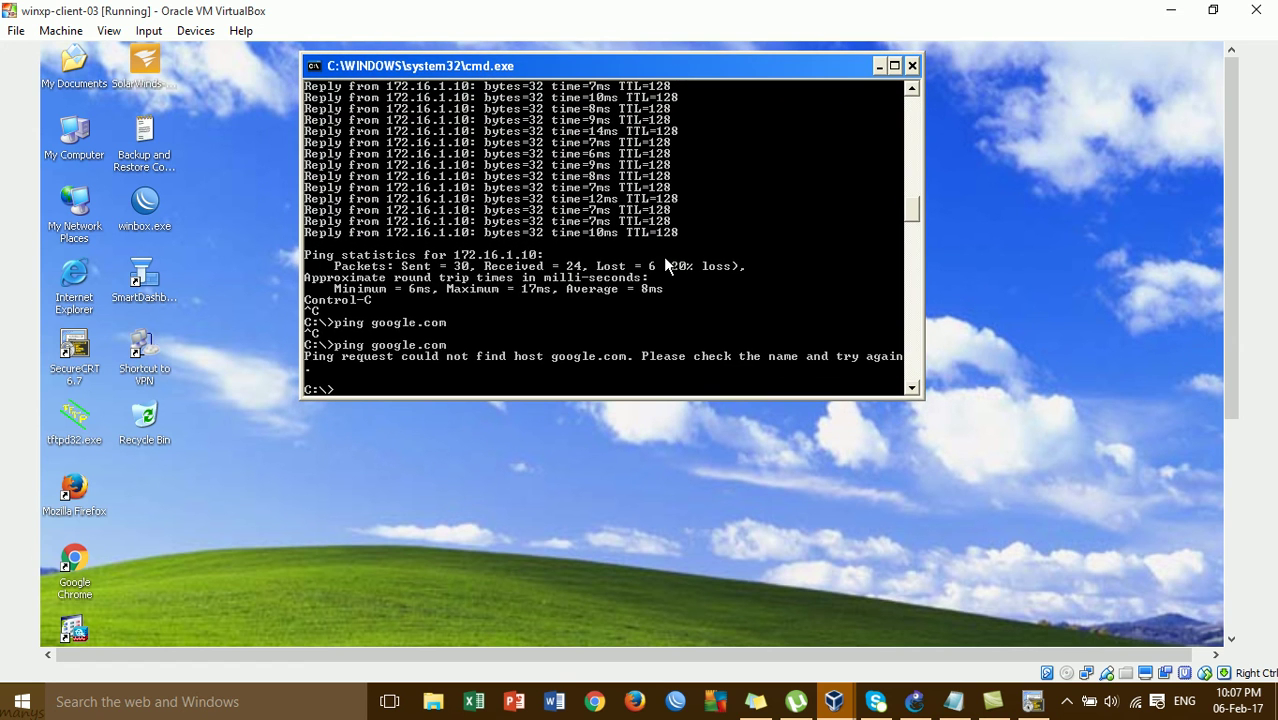
# Step: Start a continuous ping google.com -t and minimize the VM window
pyautogui.press('Up')
pyautogui.write('-t')
pyautogui.press('Return')
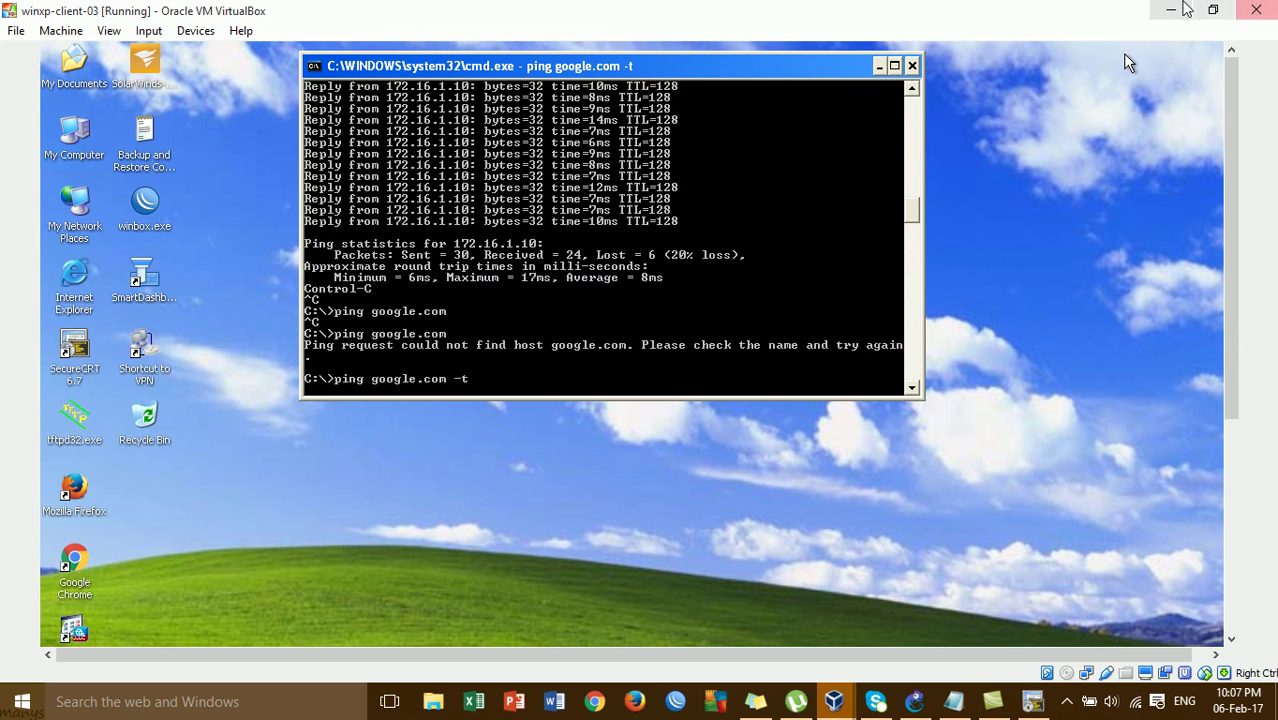
pyautogui.click(1176, 10)
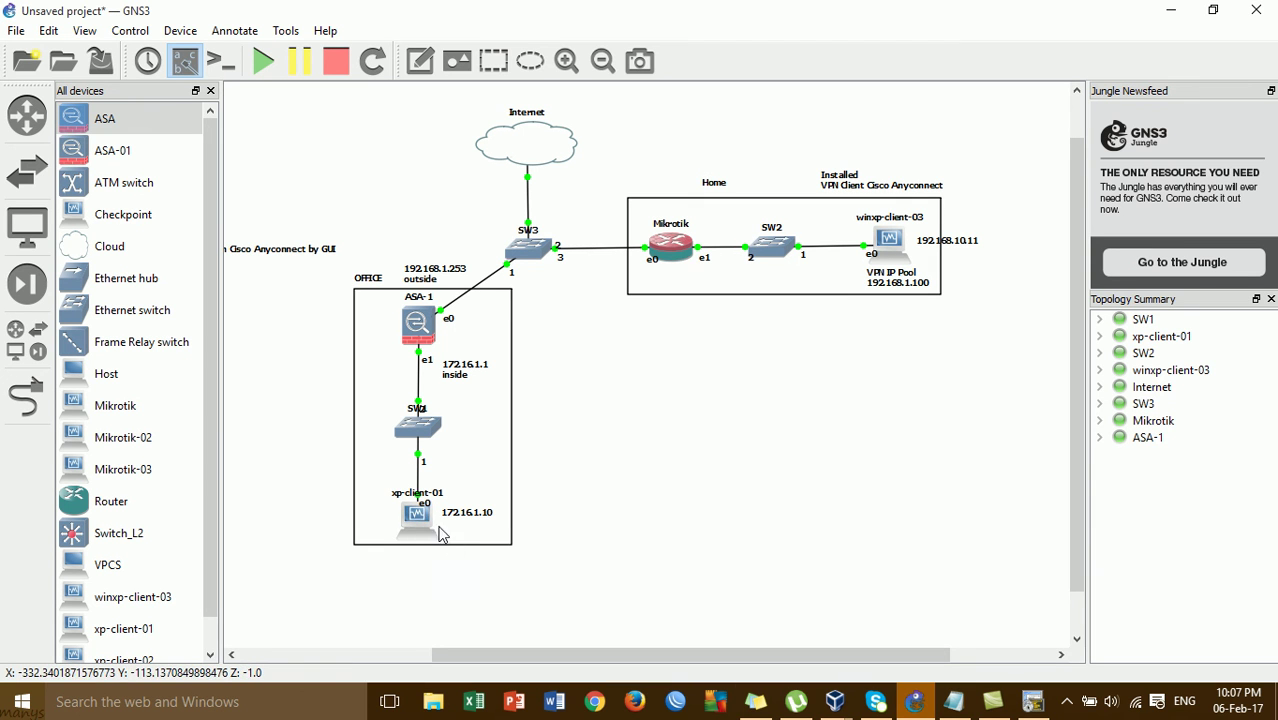
pyautogui.moveTo(421, 510)
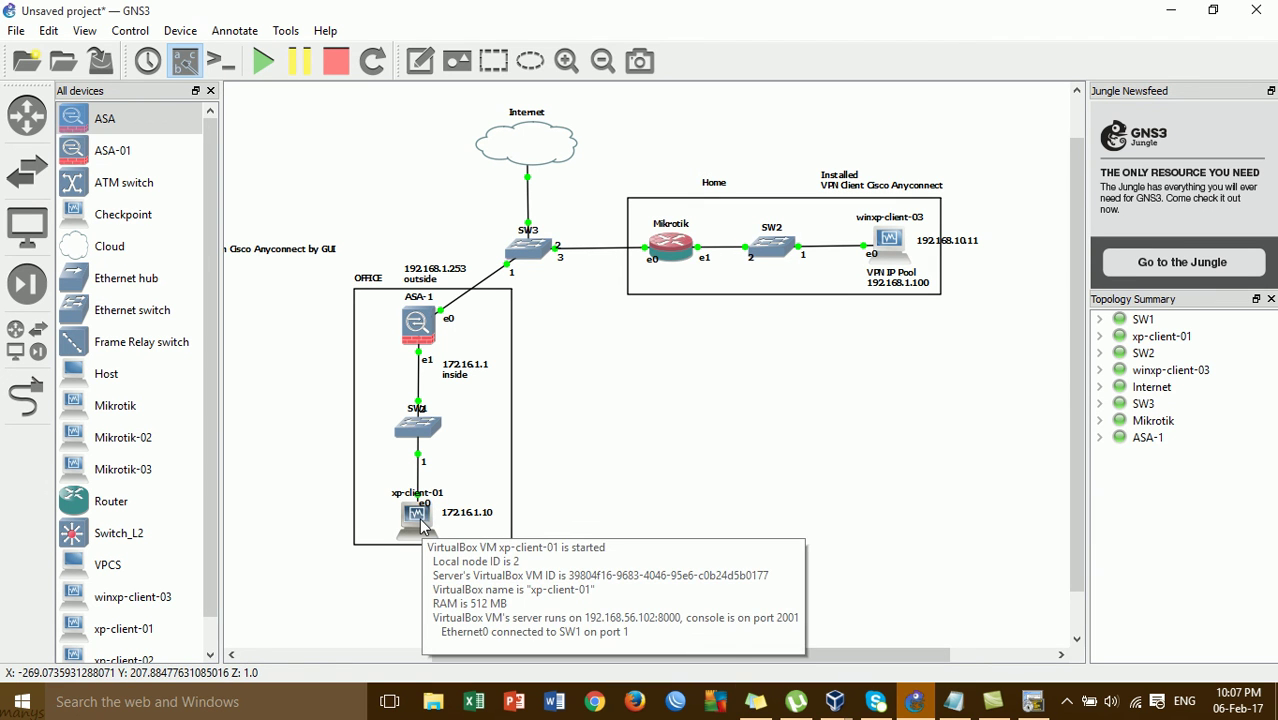
pyautogui.moveTo(838, 706)
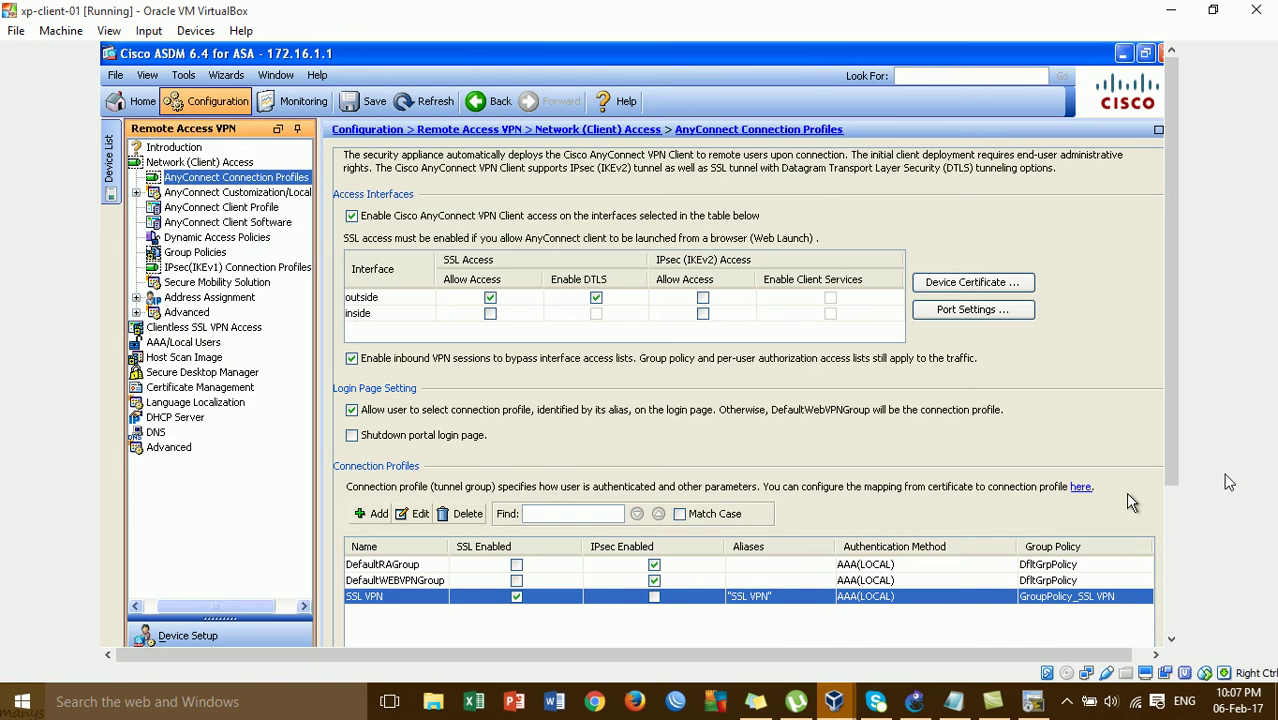
# Step: Open the SSL VPN connection profile and edit its GroupPolicy_SSL VPN group policy
pyautogui.moveTo(1169, 420); pyautogui.dragTo(1190, 523)
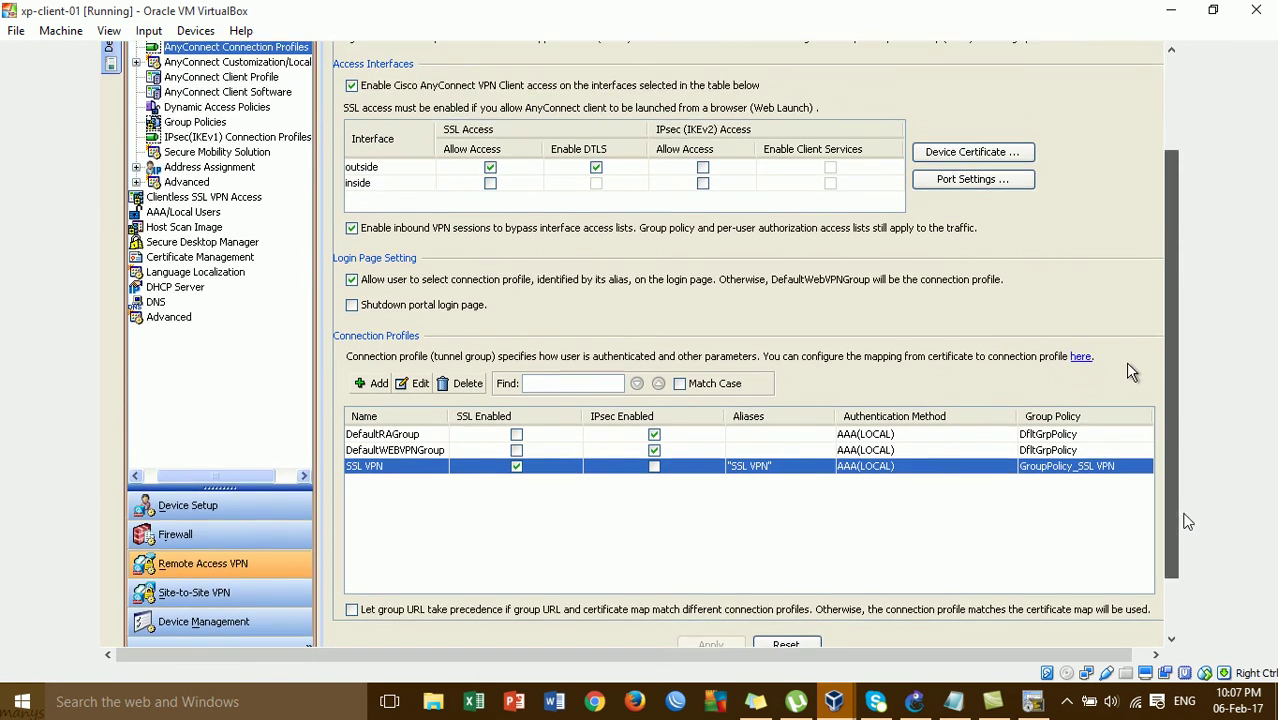
pyautogui.click(419, 386)
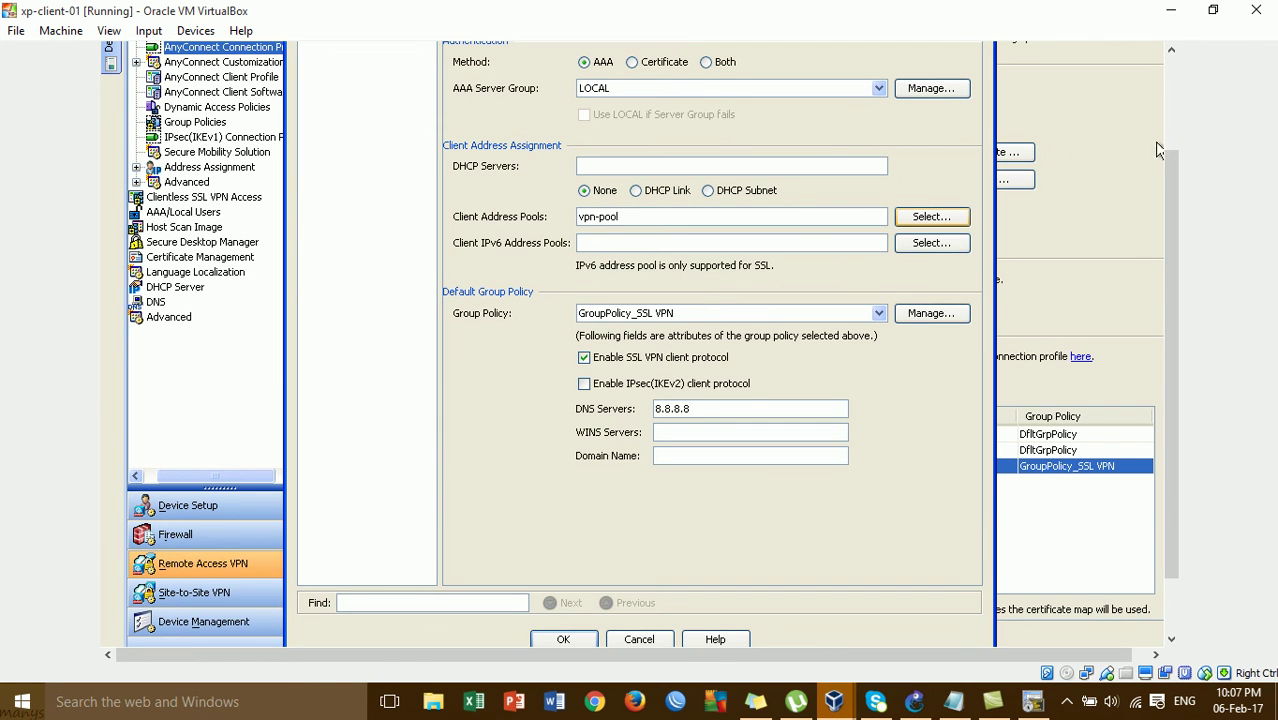
pyautogui.moveTo(1170, 190); pyautogui.dragTo(1158, 98)
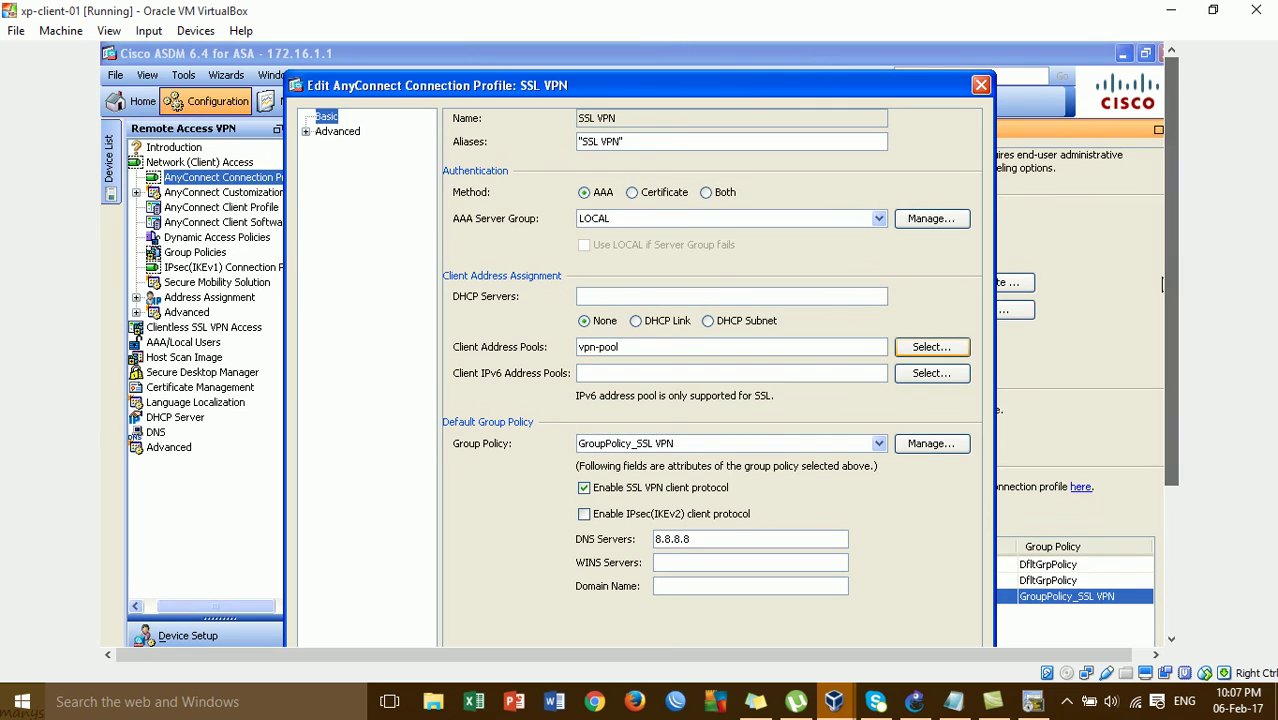
pyautogui.click(932, 444)
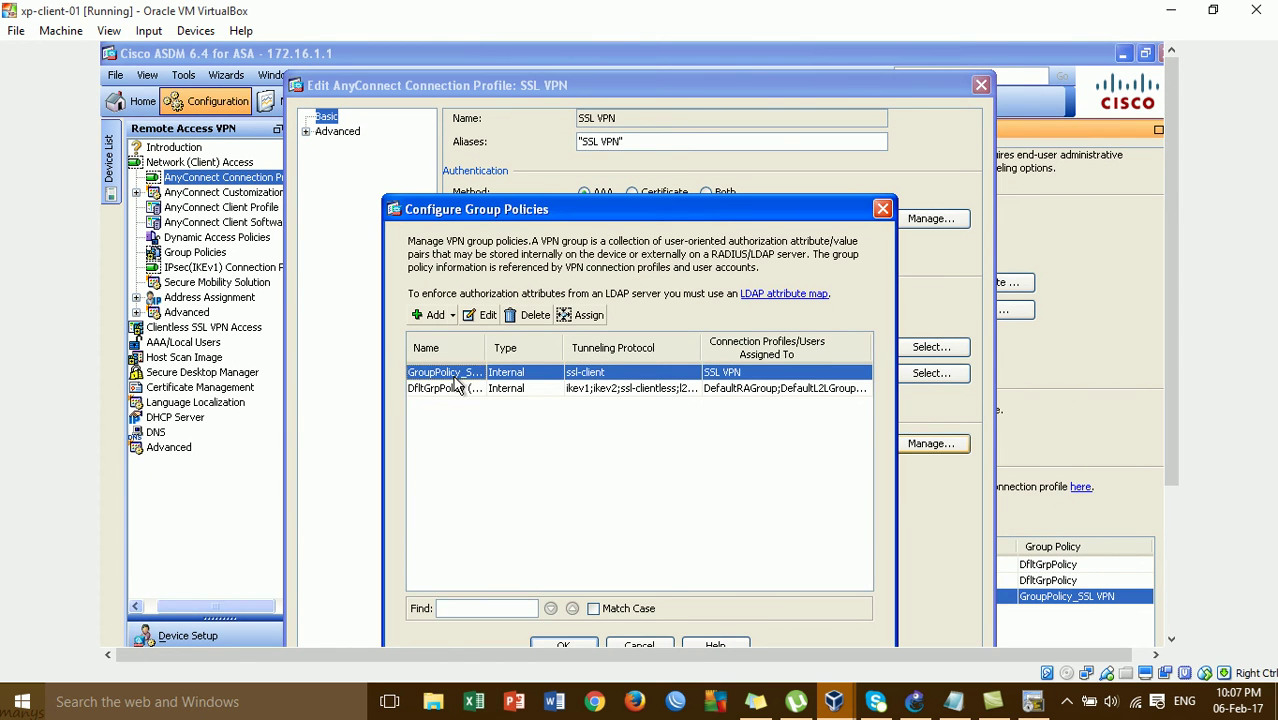
pyautogui.click(485, 316)
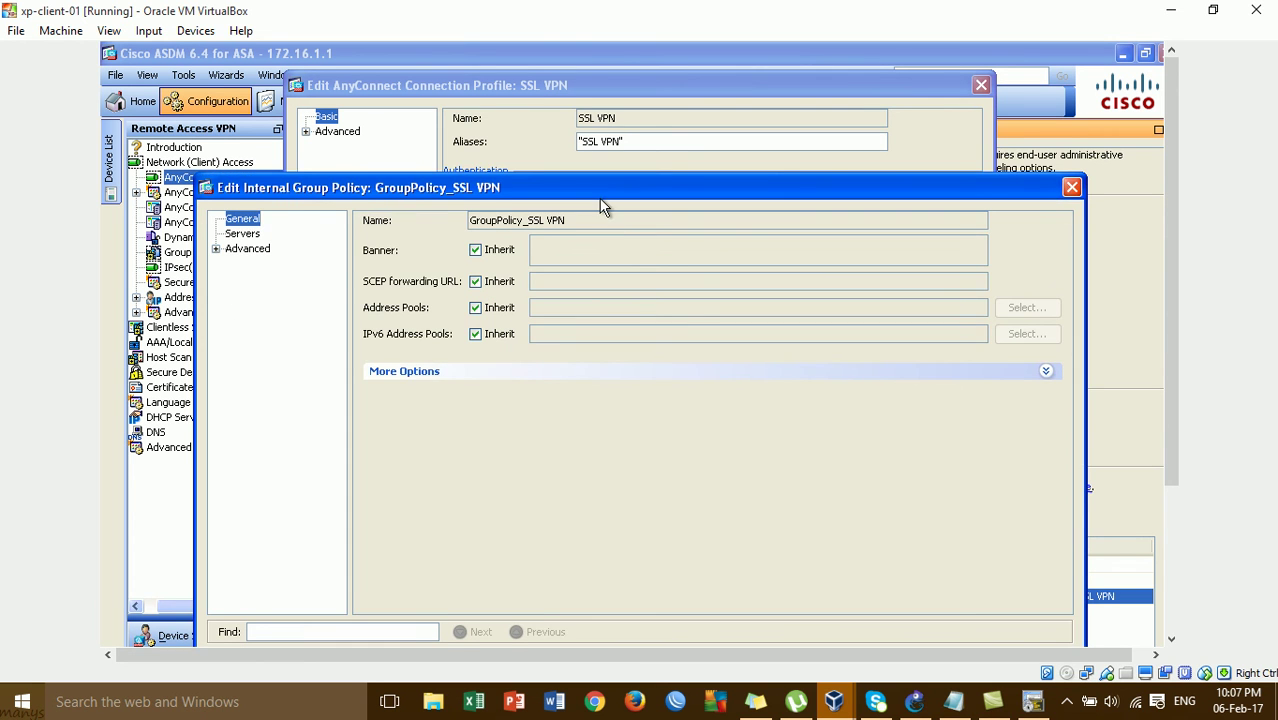
# Step: Set Split Tunneling to Tunnel Network List Below, with policy and Network List uninherited
pyautogui.moveTo(598, 196); pyautogui.dragTo(601, 152)
pyautogui.click(218, 204)
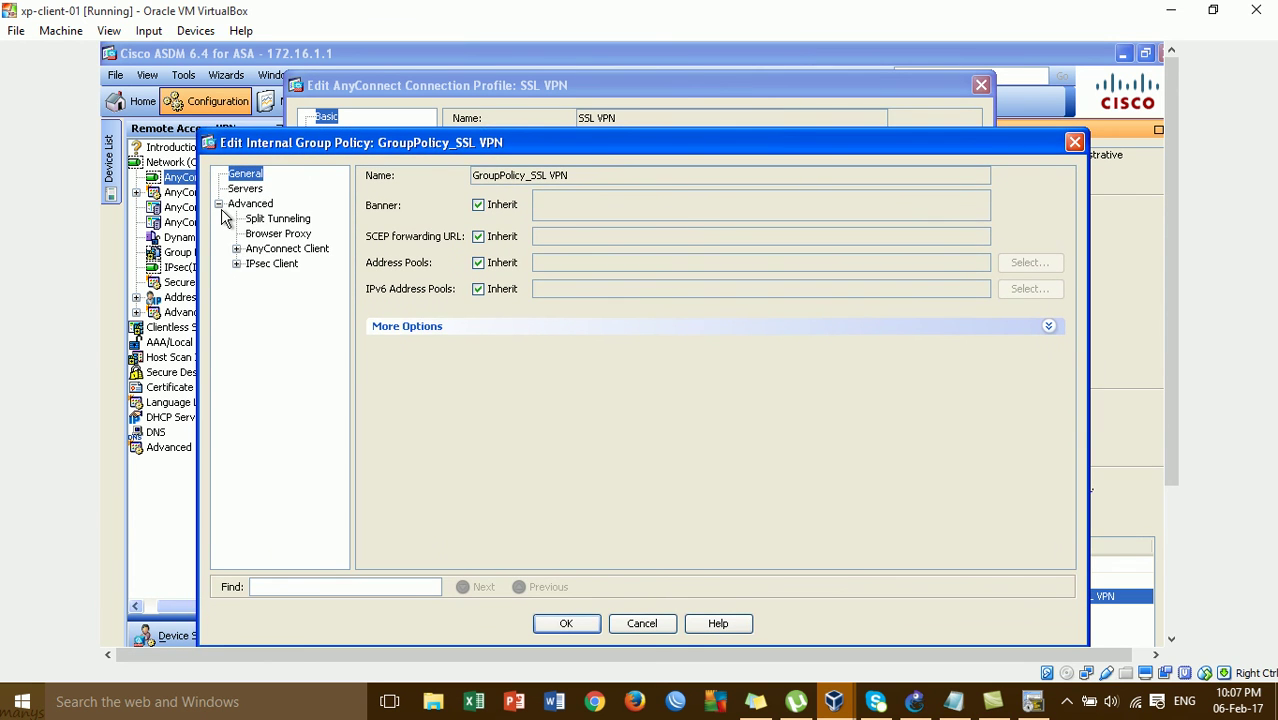
pyautogui.click(255, 220)
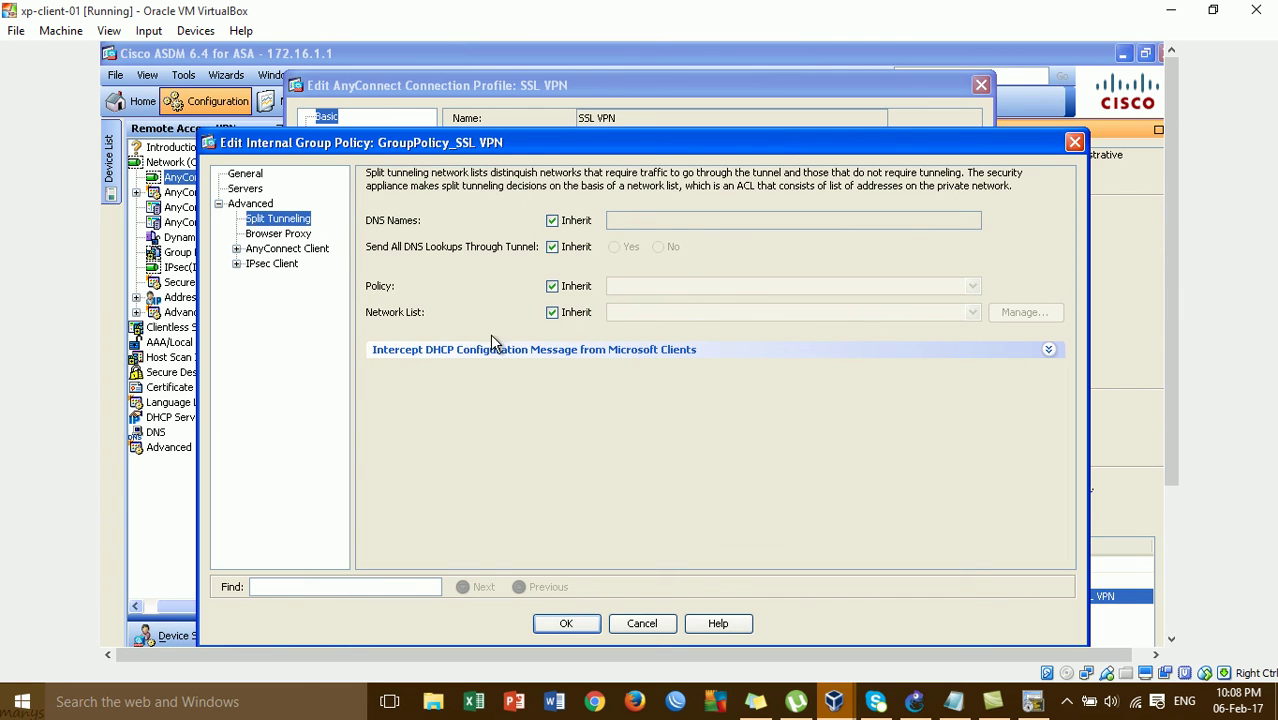
pyautogui.click(552, 286)
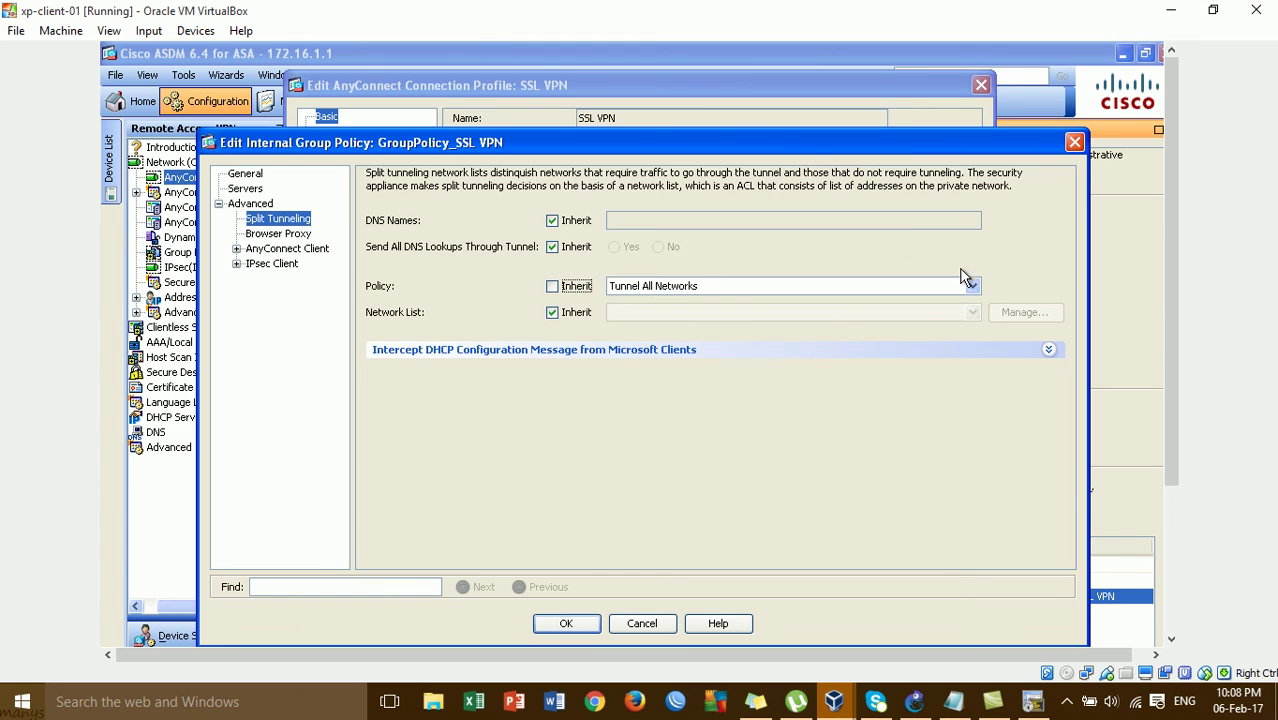
pyautogui.click(970, 286)
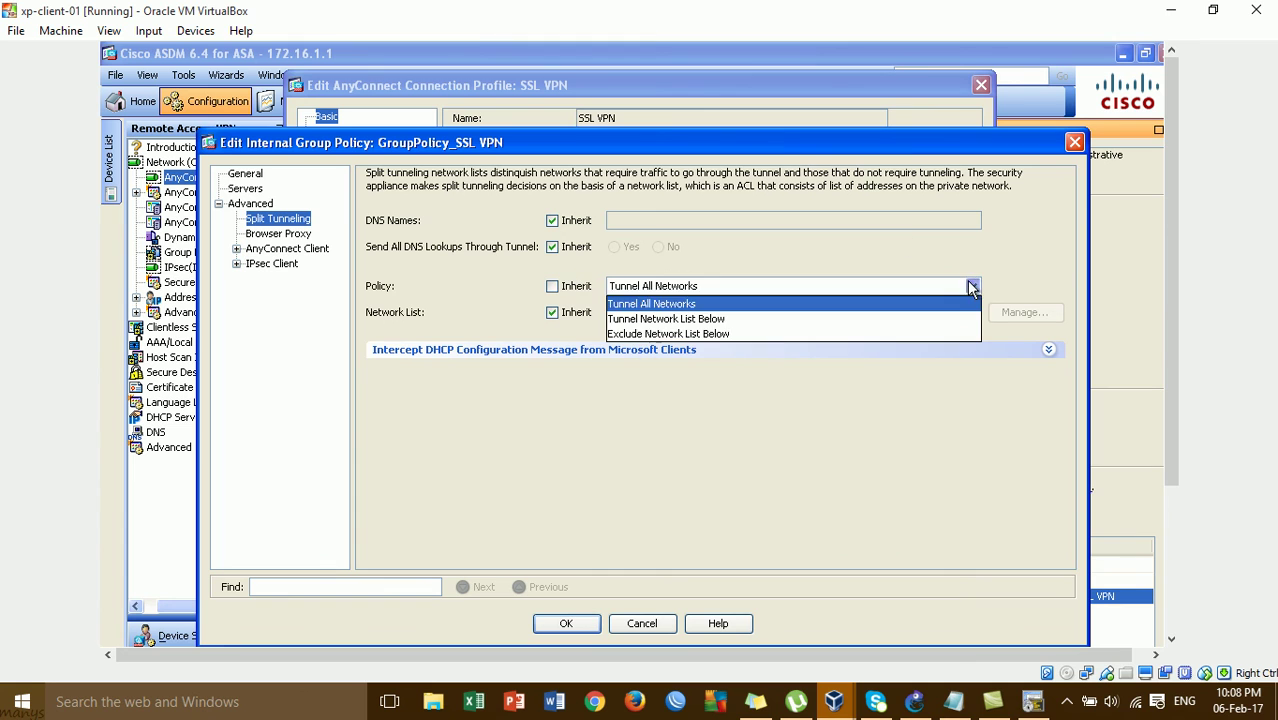
pyautogui.click(650, 319)
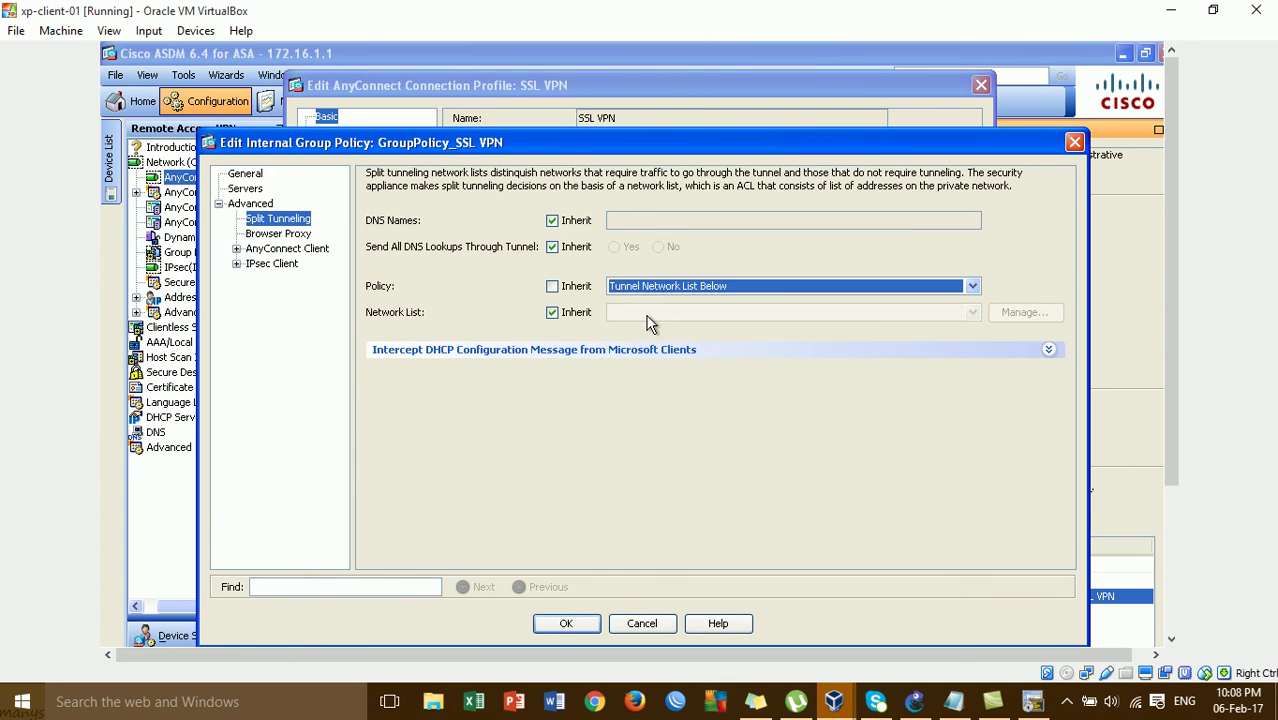
pyautogui.click(552, 313)
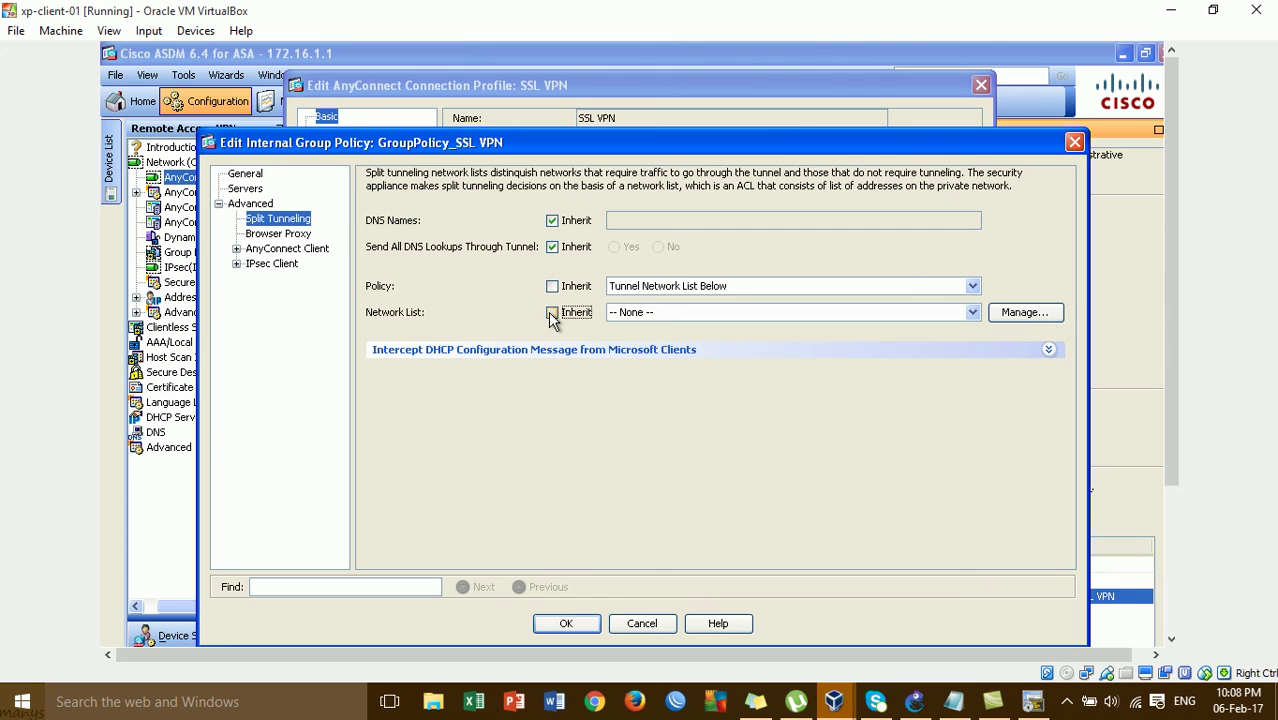
pyautogui.click(975, 312)
# Step: Create a new standard ACL named vpn-acl in the ACL Manager
pyautogui.click(975, 312)
pyautogui.click(1024, 312)
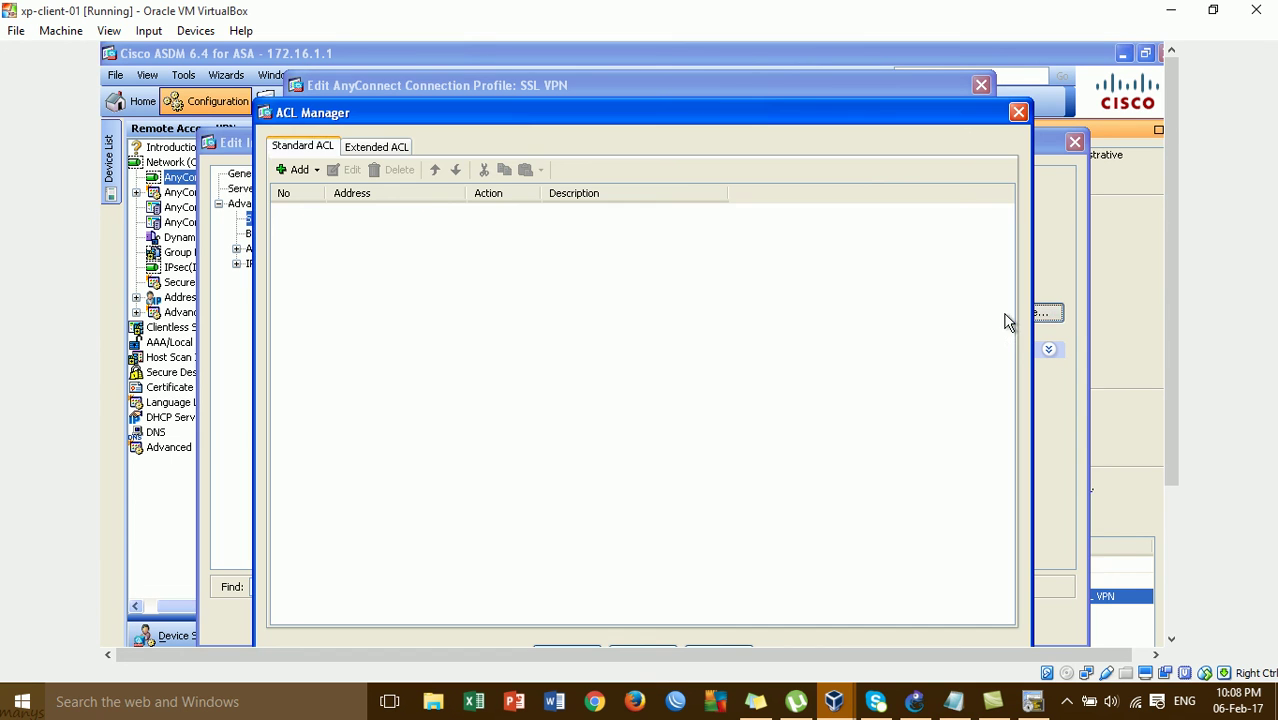
pyautogui.click(298, 170)
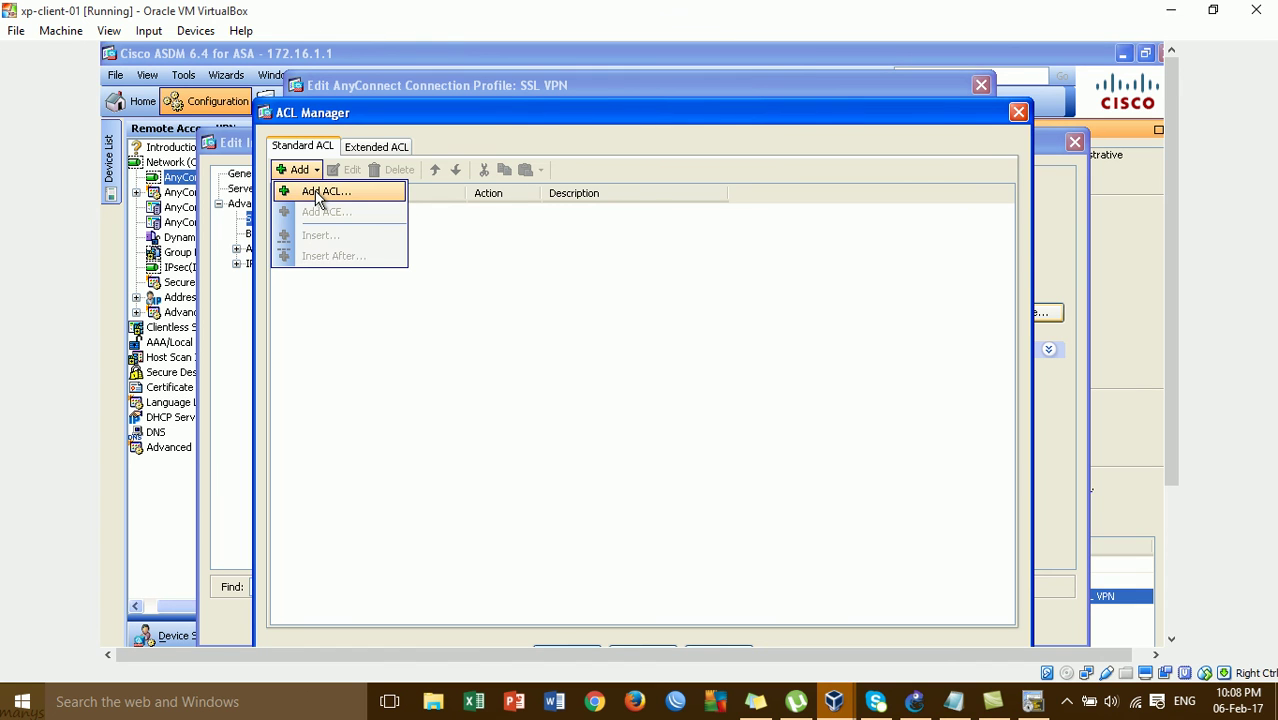
pyautogui.click(318, 194)
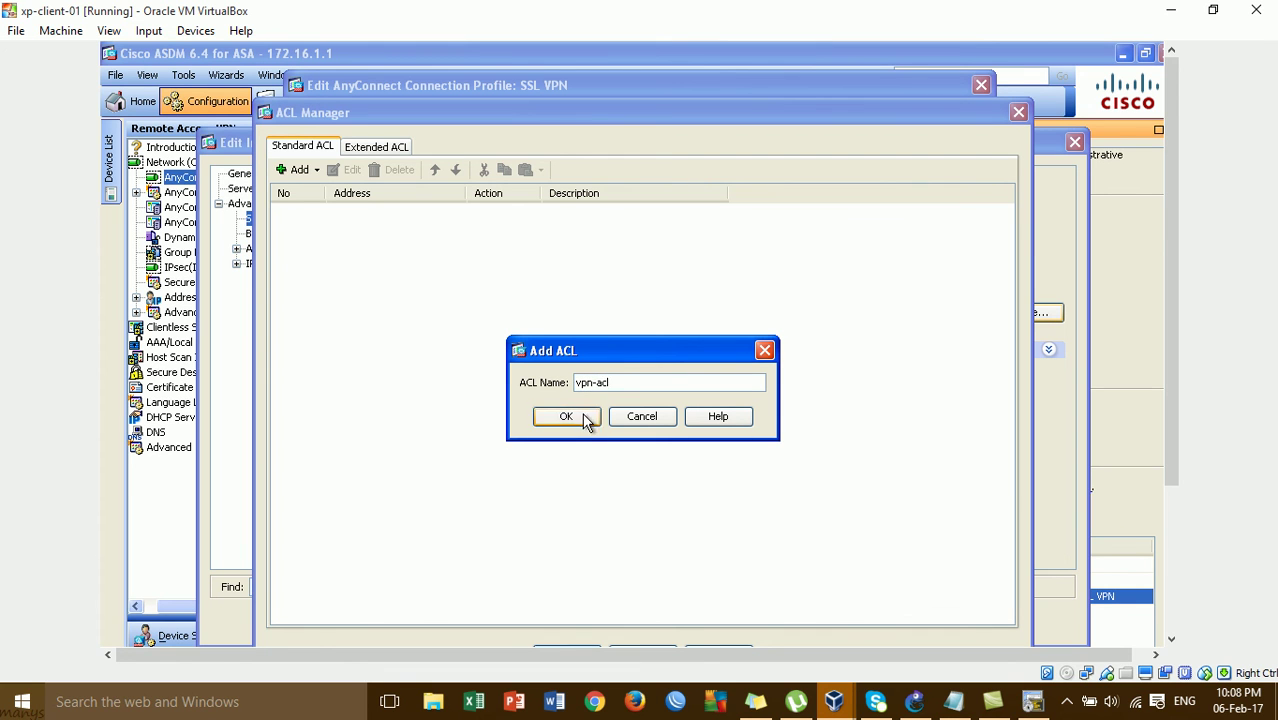
pyautogui.click(584, 416)
# Step: Add a permit entry for inside-network/24 to vpn-acl and use it as the network list
pyautogui.click(312, 174)
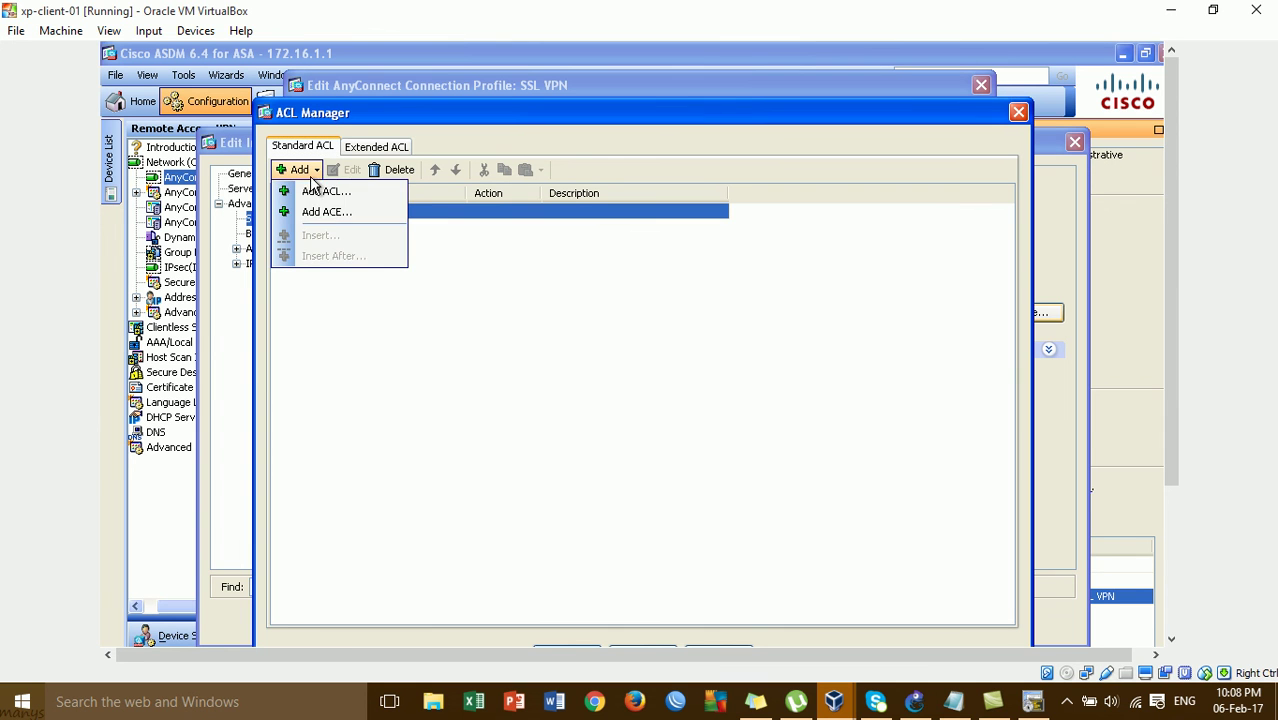
pyautogui.click(328, 213)
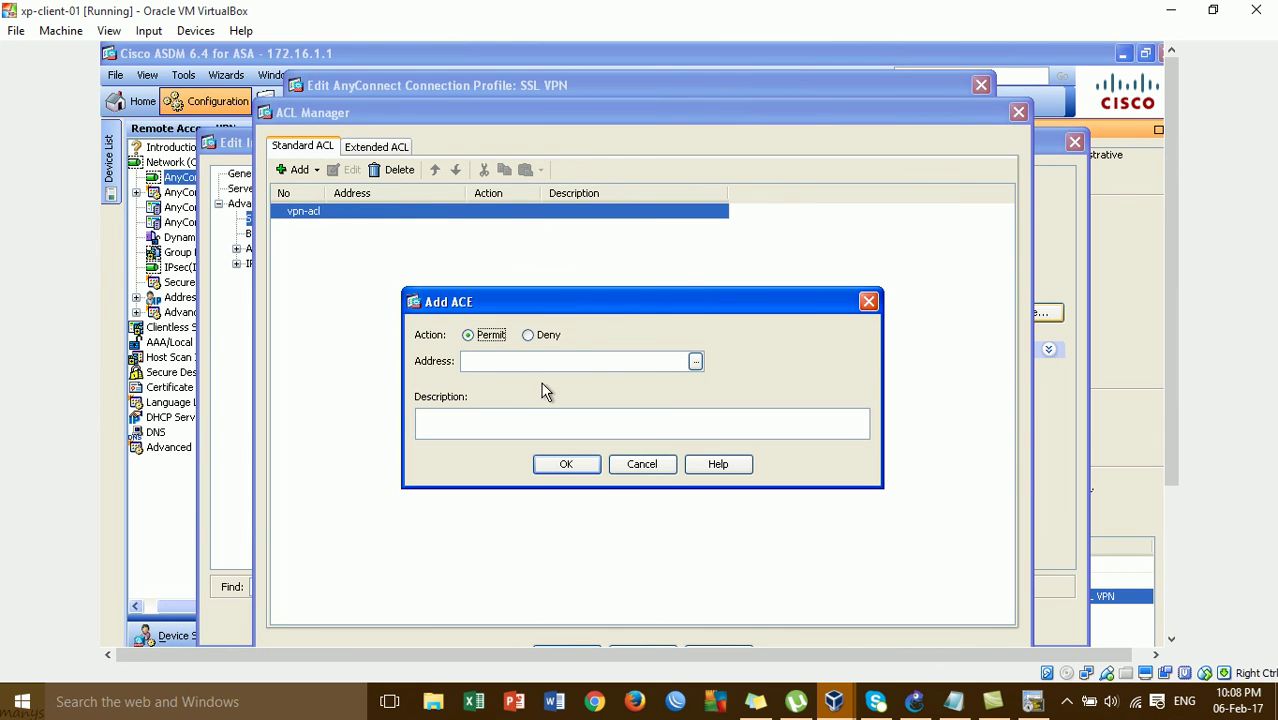
pyautogui.click(695, 362)
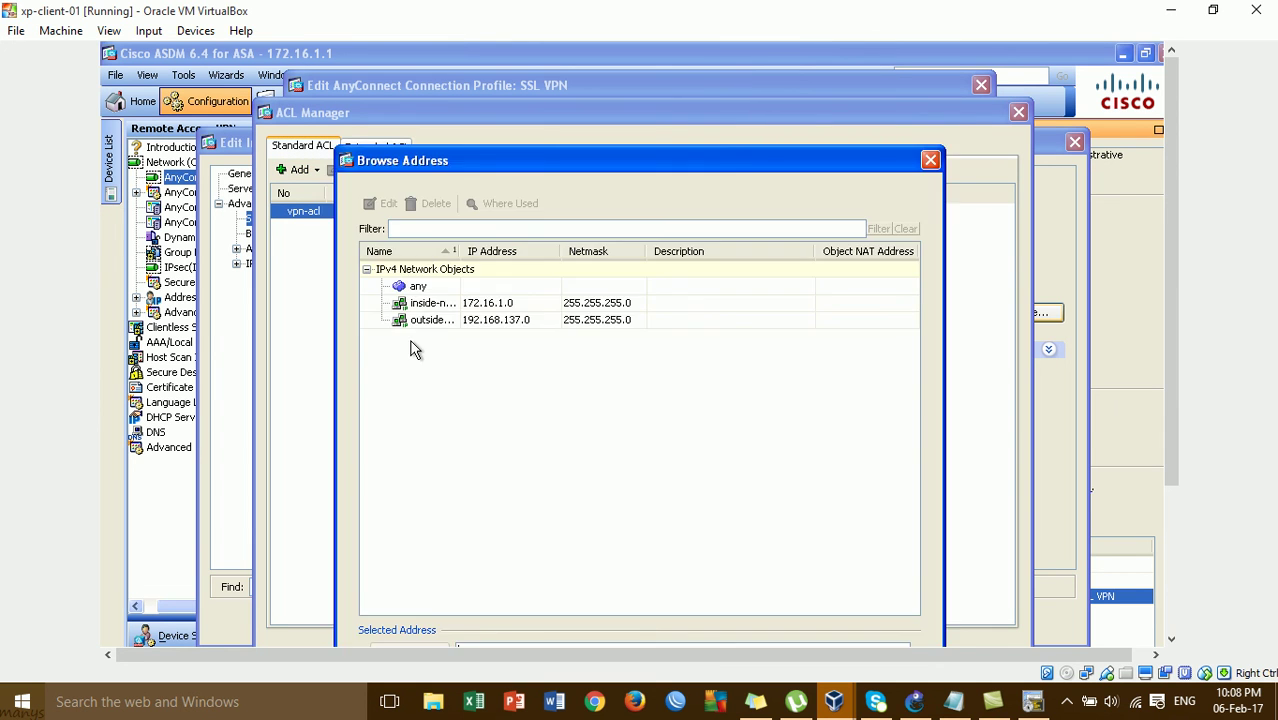
pyautogui.click(427, 306)
pyautogui.moveTo(572, 176); pyautogui.dragTo(561, 110)
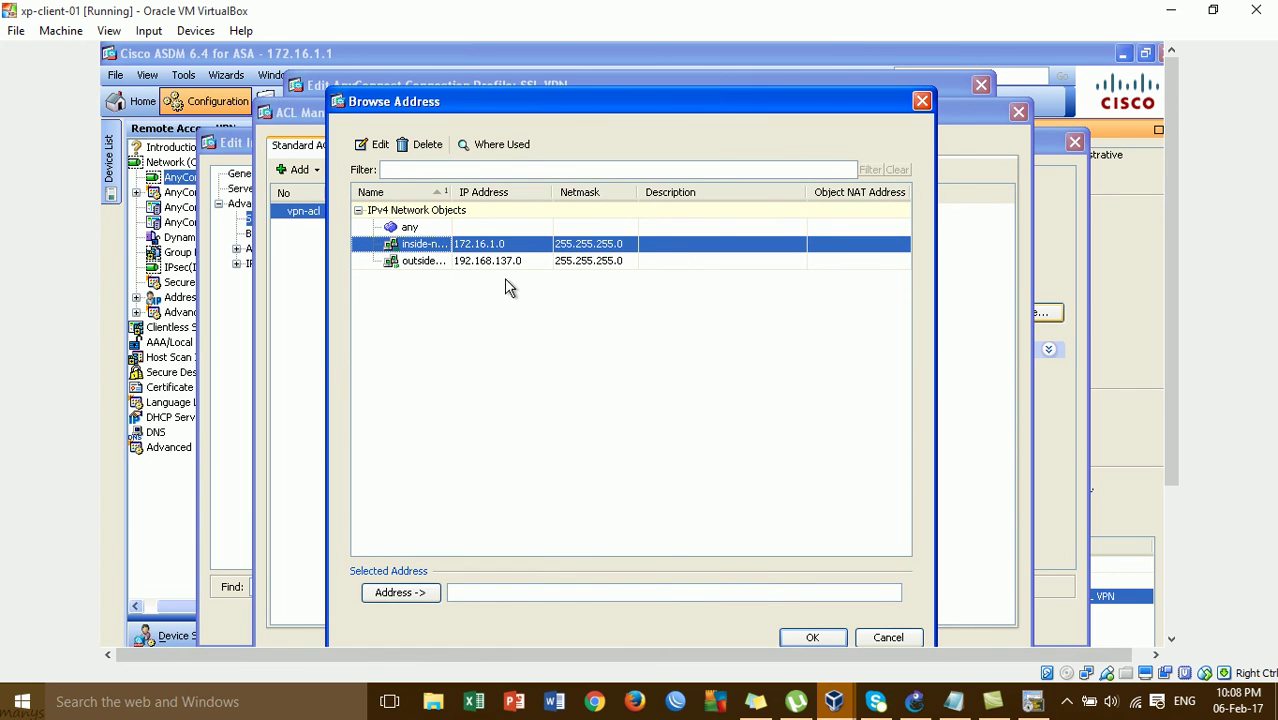
pyautogui.doubleClick(518, 249)
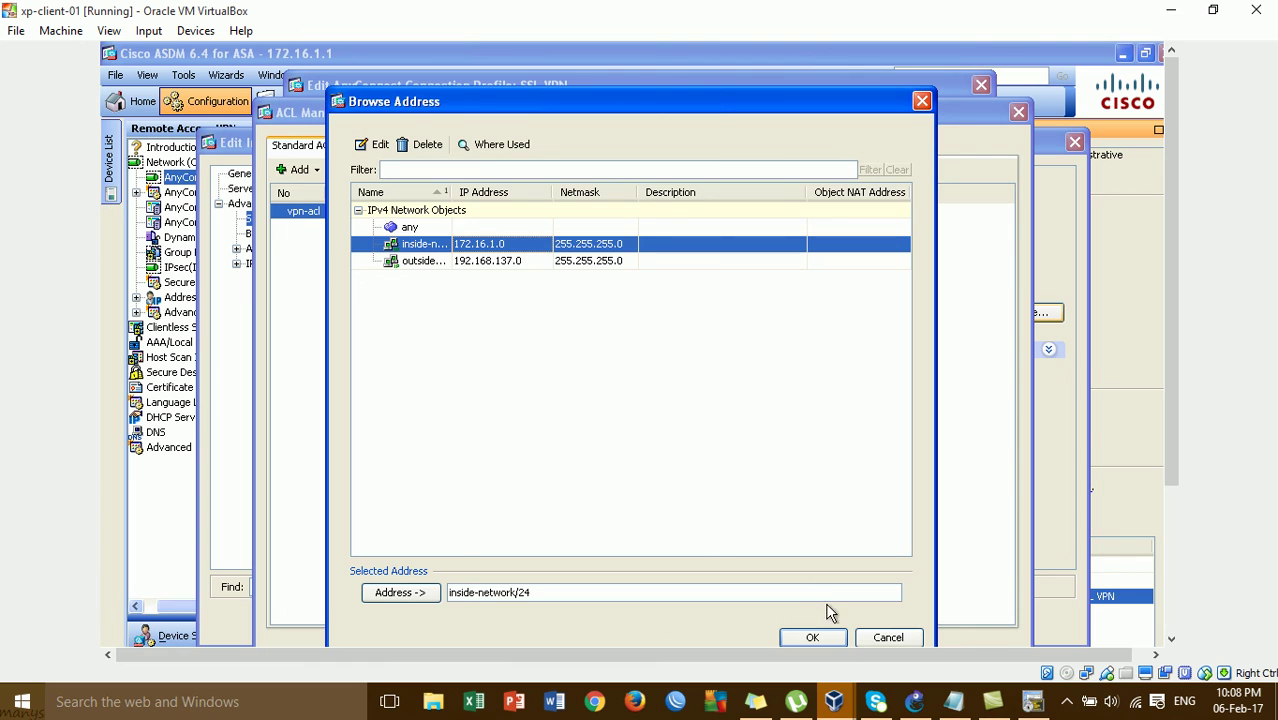
pyautogui.click(821, 638)
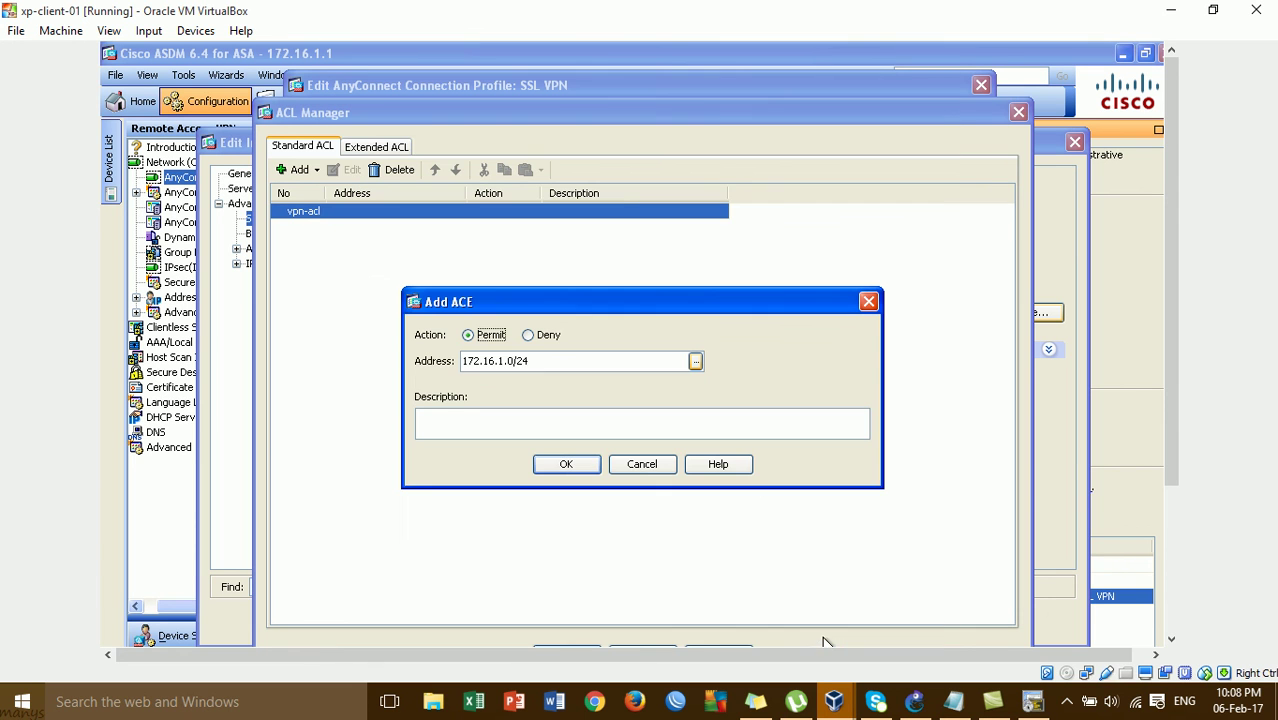
pyautogui.click(567, 463)
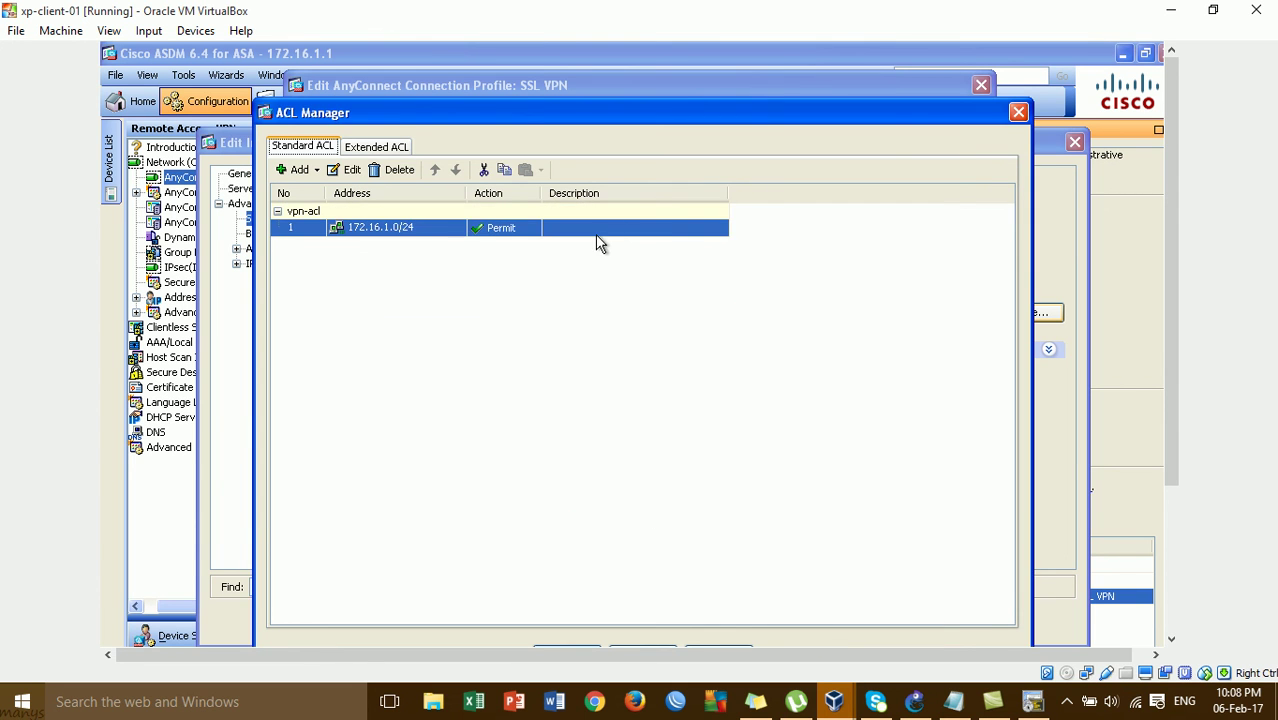
pyautogui.moveTo(879, 125); pyautogui.dragTo(875, 97)
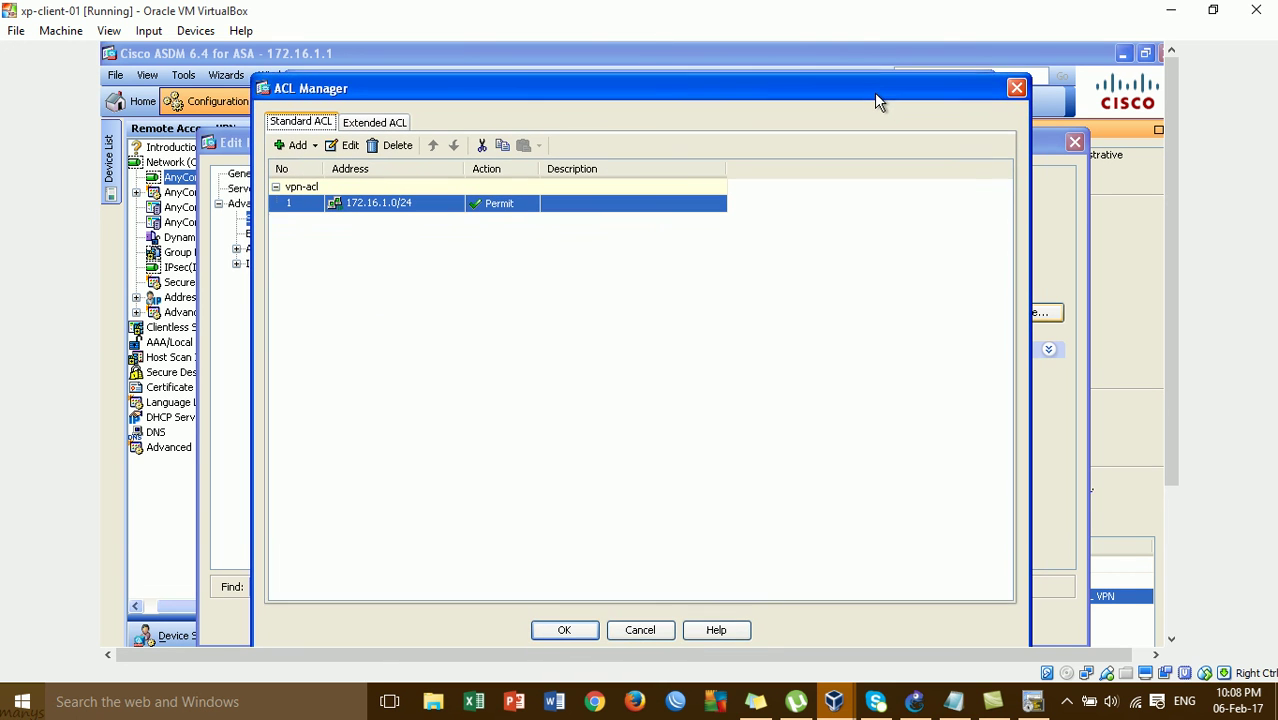
pyautogui.click(566, 629)
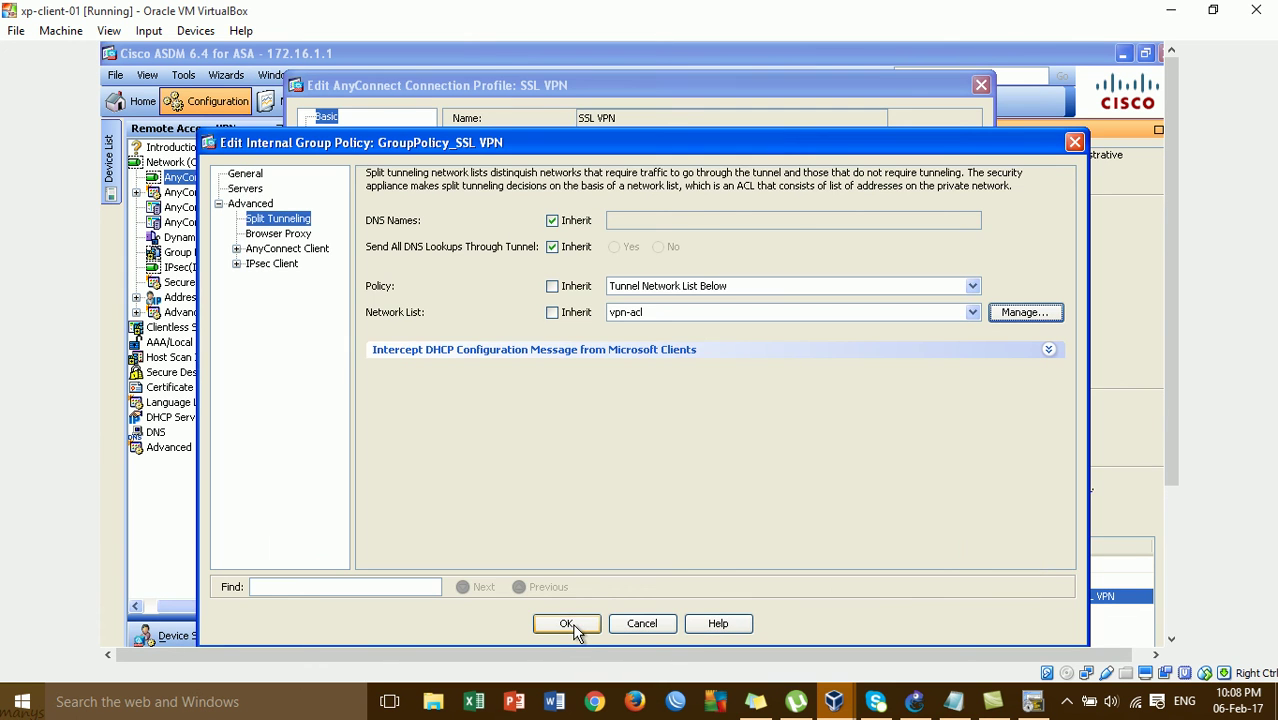
# Step: Confirm the group policy, group policies list and edited SSL VPN connection profile
pyautogui.click(566, 623)
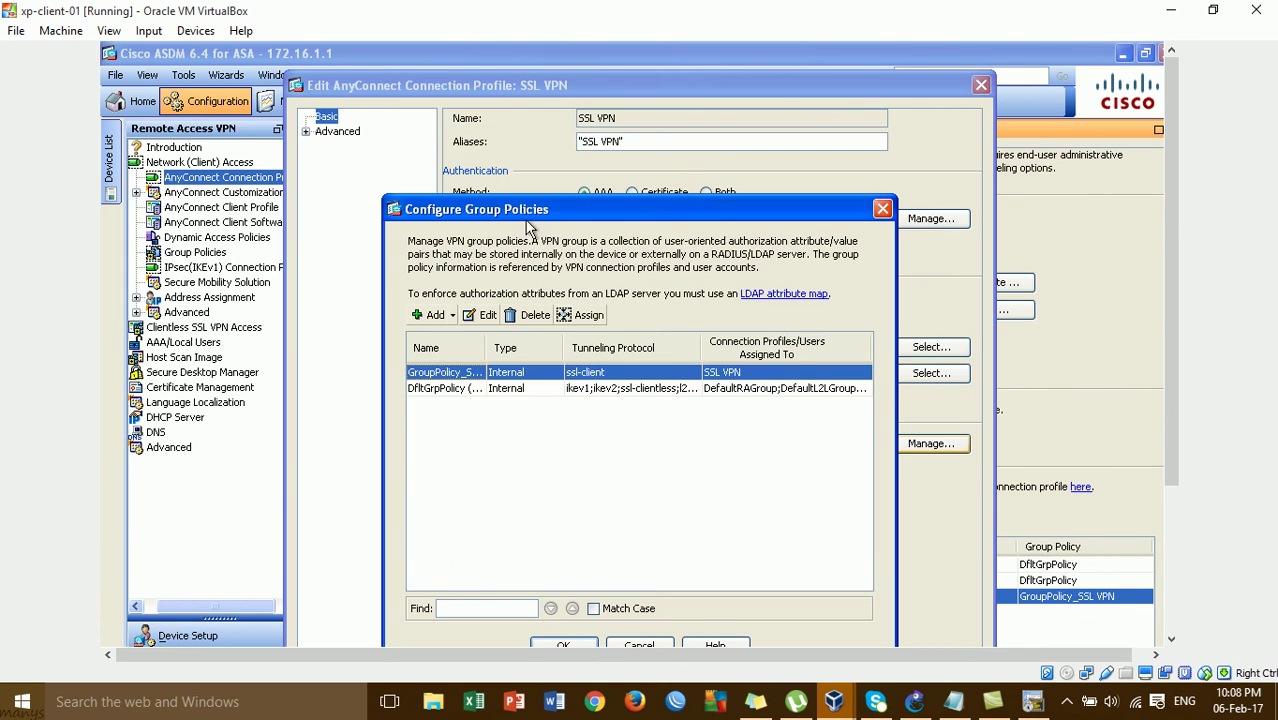
pyautogui.moveTo(533, 219); pyautogui.dragTo(519, 138)
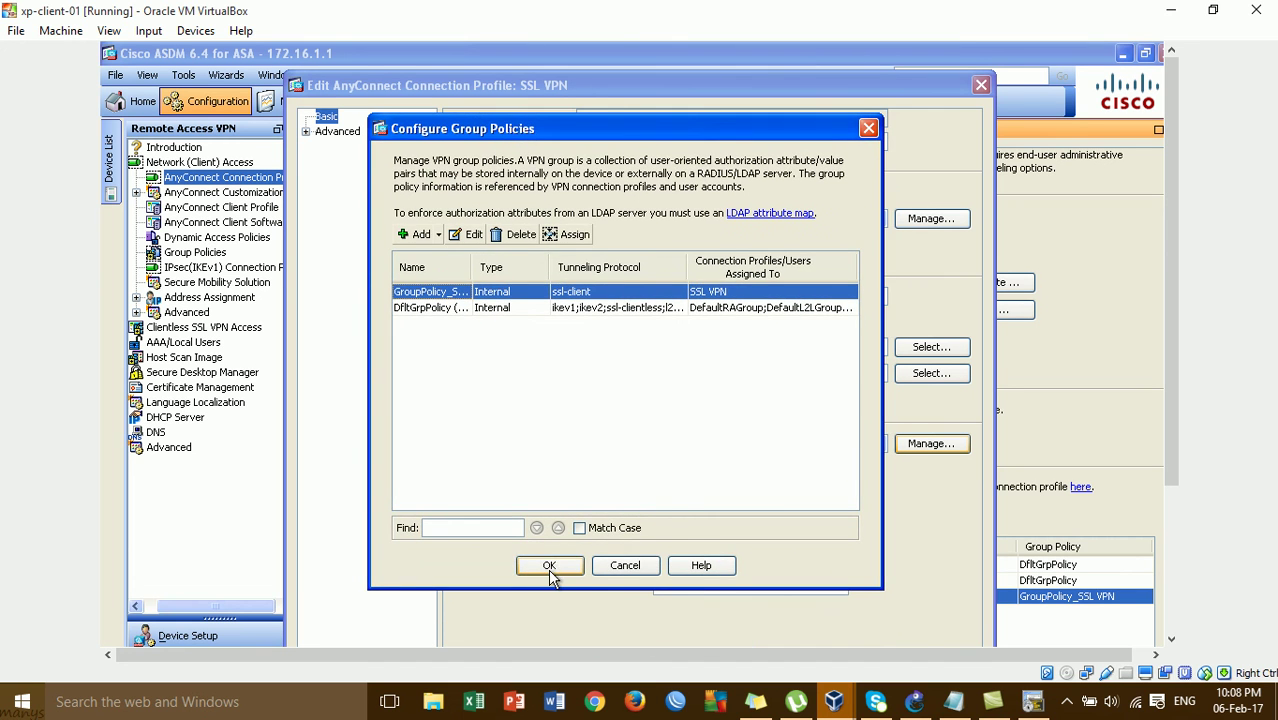
pyautogui.click(549, 566)
pyautogui.moveTo(641, 90); pyautogui.dragTo(634, 41)
pyautogui.moveTo(1171, 229); pyautogui.dragTo(1172, 320)
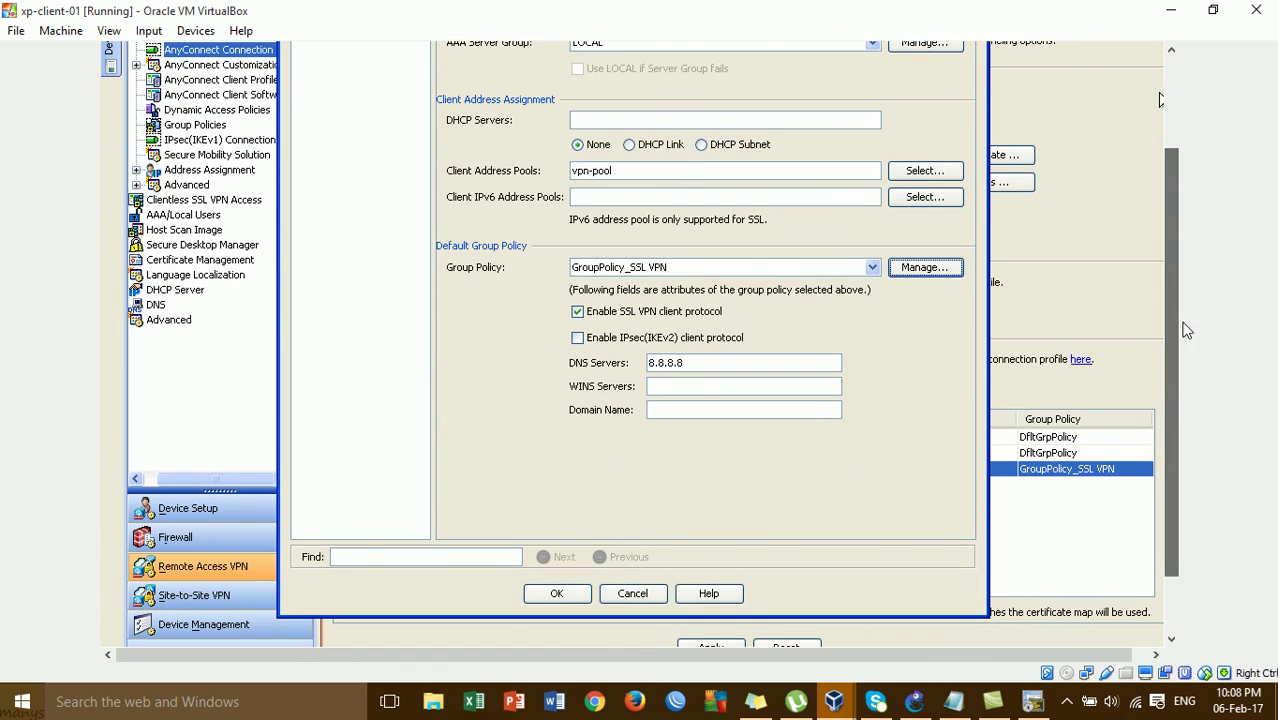
pyautogui.click(557, 592)
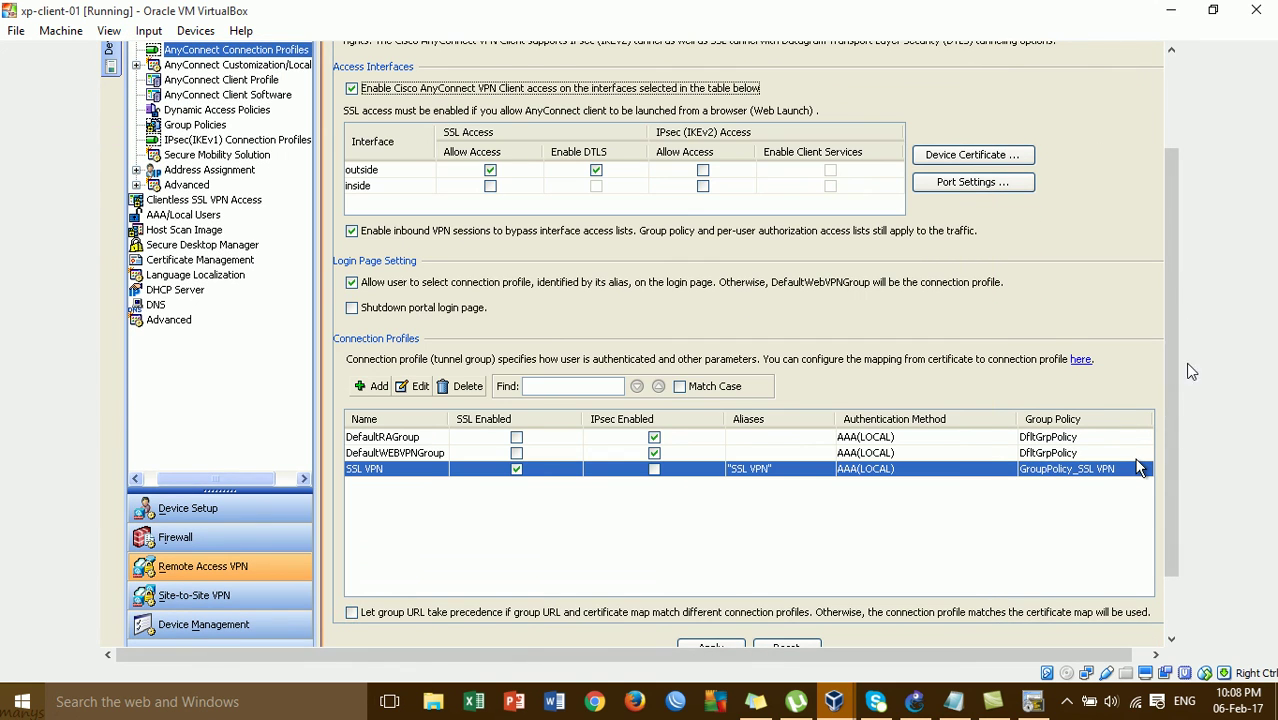
# Step: Apply the changes to the ASA, dismiss the results, and minimize the VM window
pyautogui.moveTo(1171, 356); pyautogui.dragTo(1174, 453)
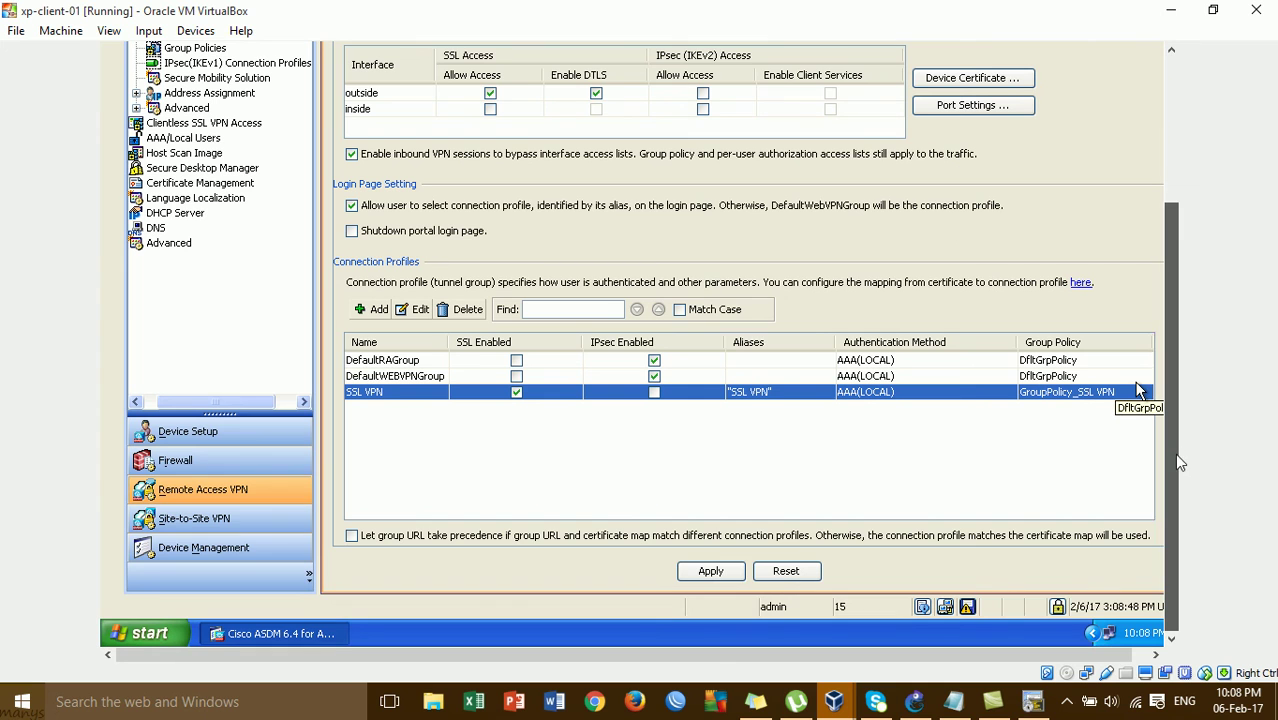
pyautogui.click(732, 573)
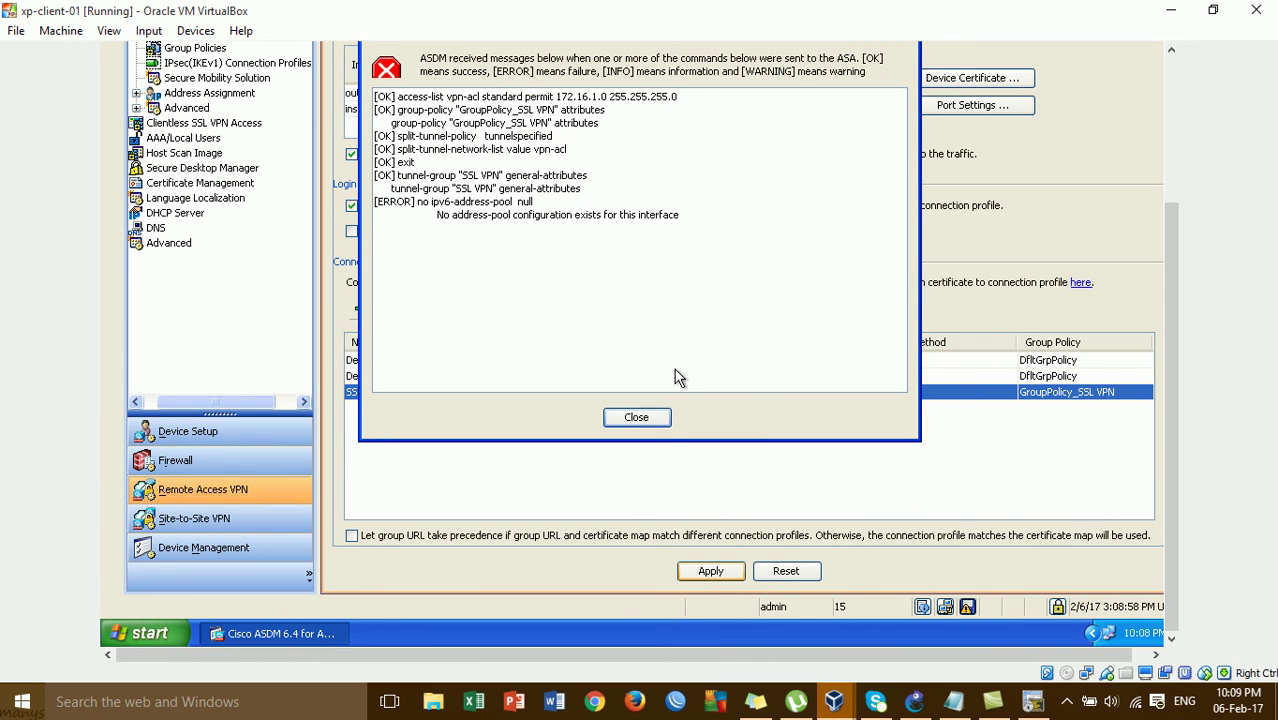
pyautogui.click(640, 417)
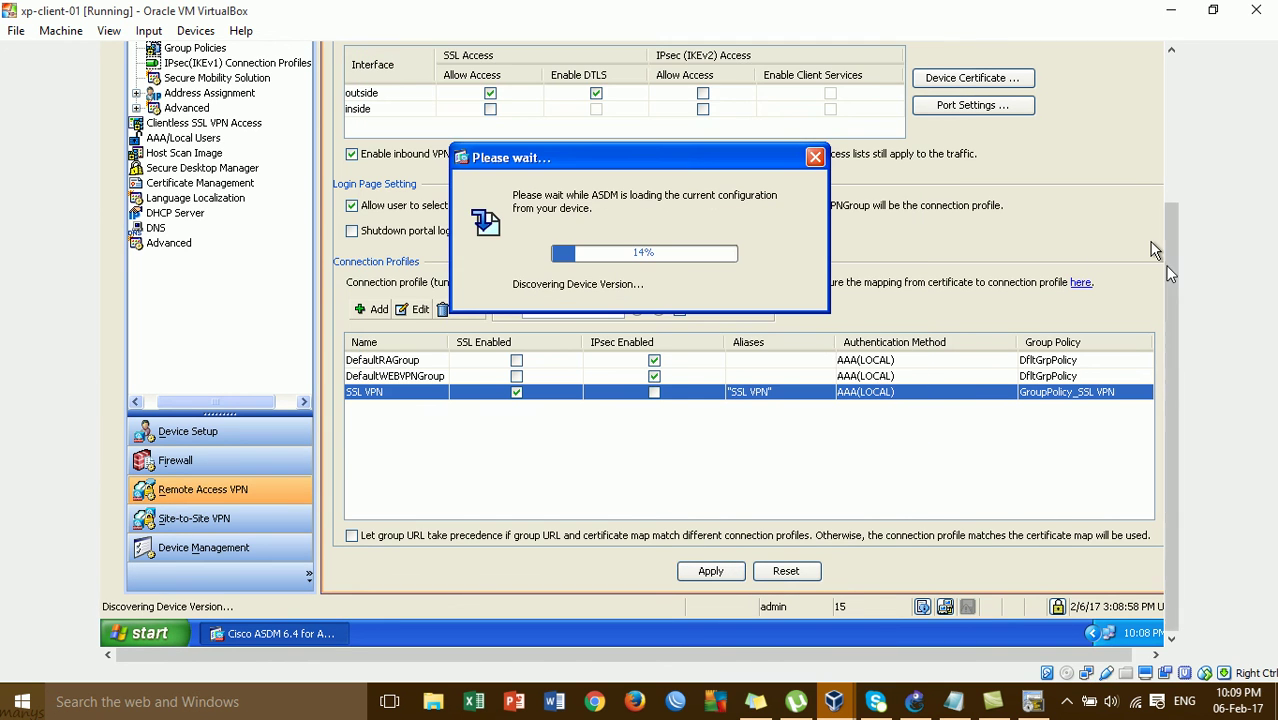
pyautogui.moveTo(1167, 267); pyautogui.dragTo(1163, 190)
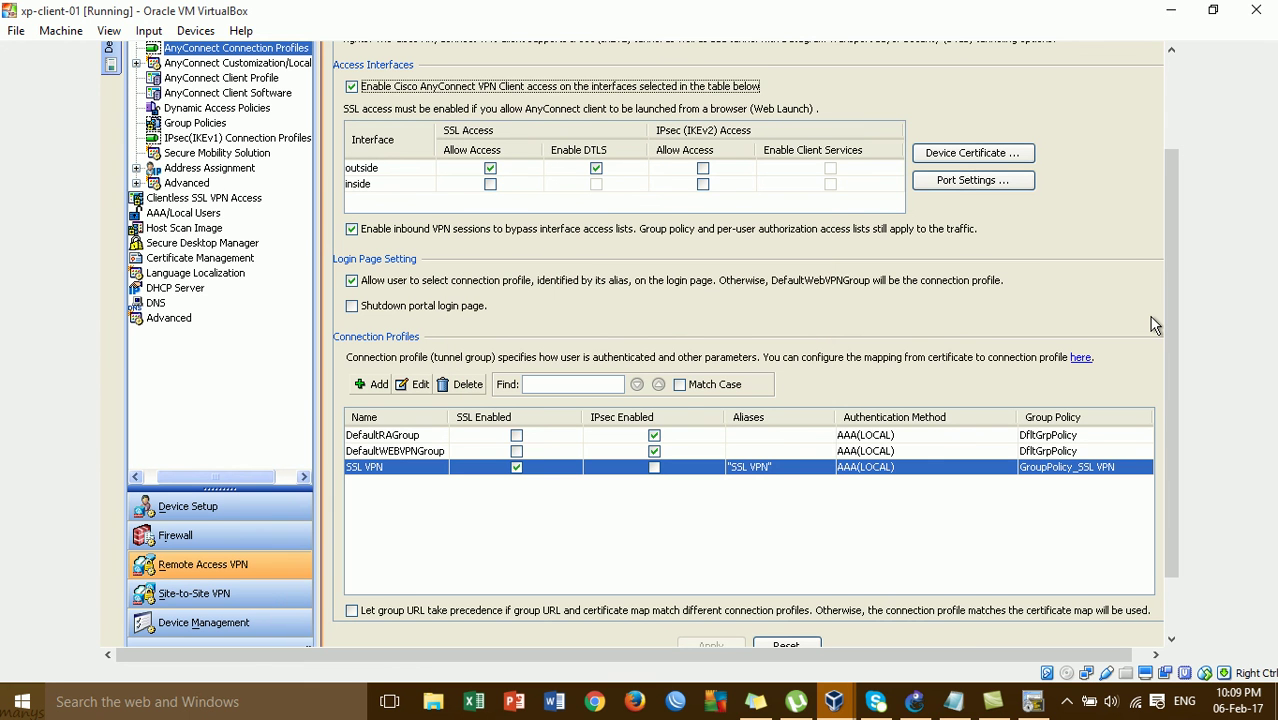
pyautogui.click(1171, 10)
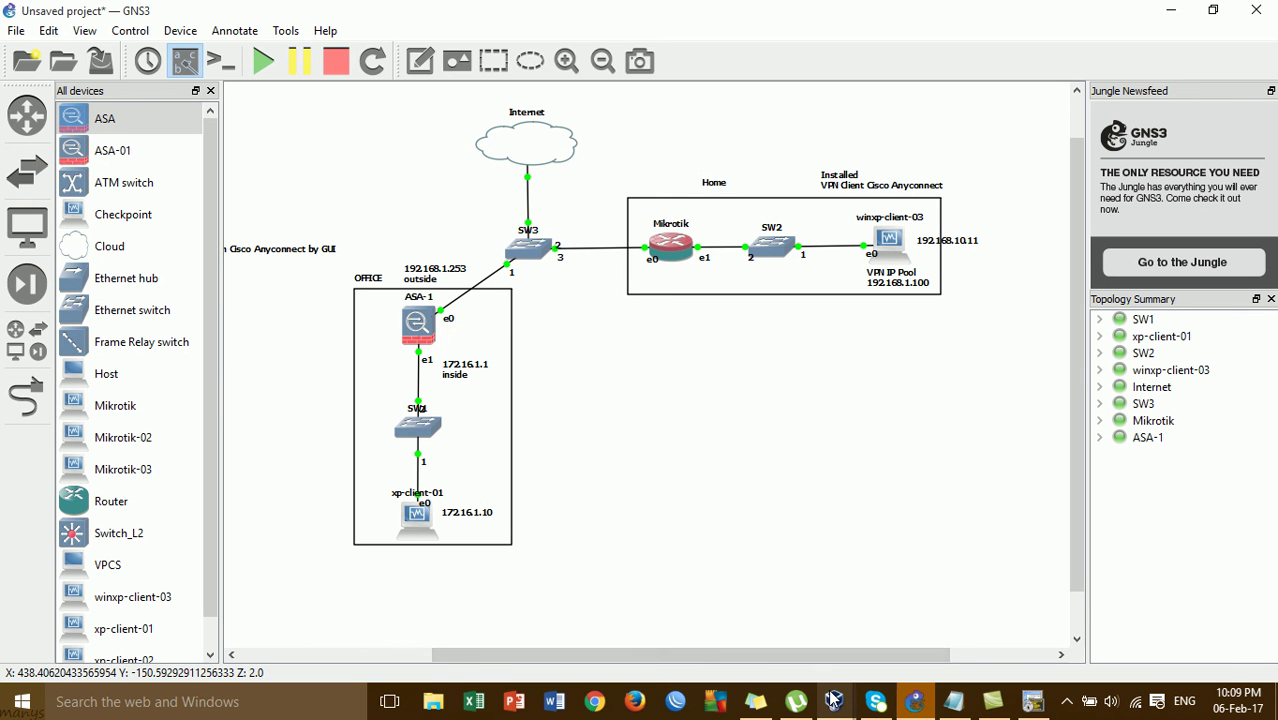
# Step: Rerun ping google.com -t on the winxp-client-03 VM after the split-tunnel change
pyautogui.moveTo(833, 699)
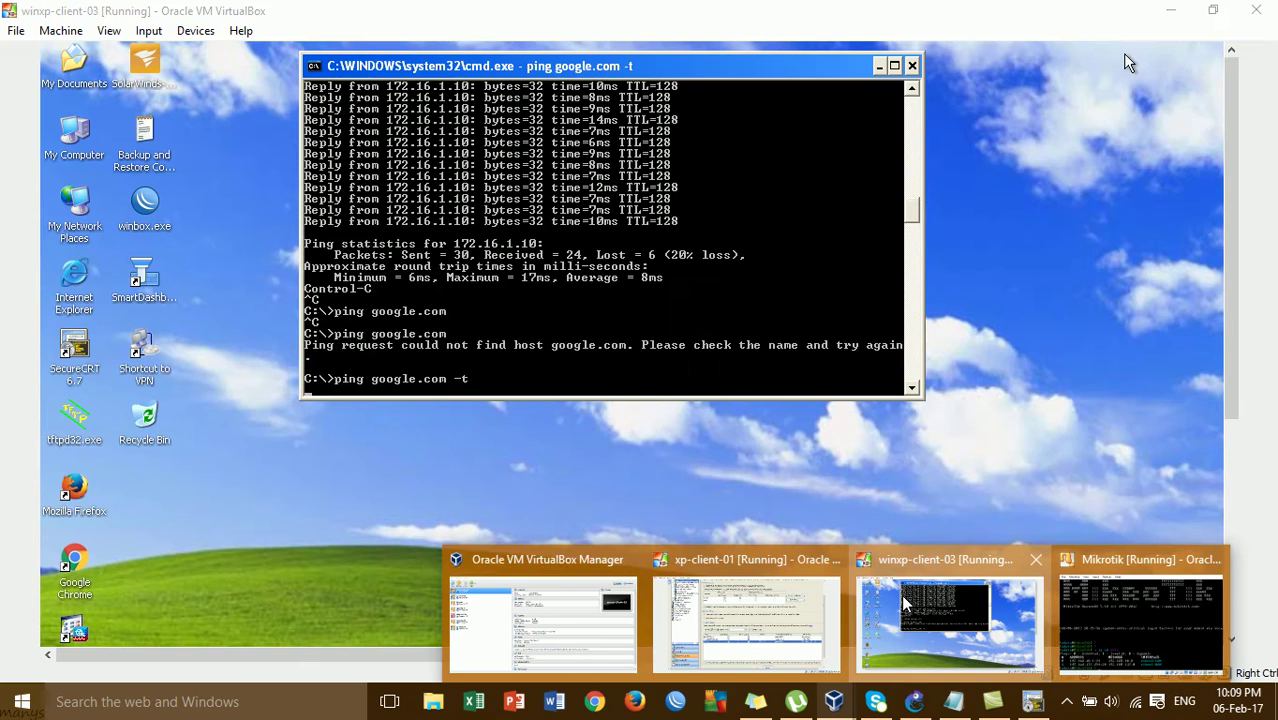
pyautogui.click(950, 620)
pyautogui.press('Up')
pyautogui.press('Return')
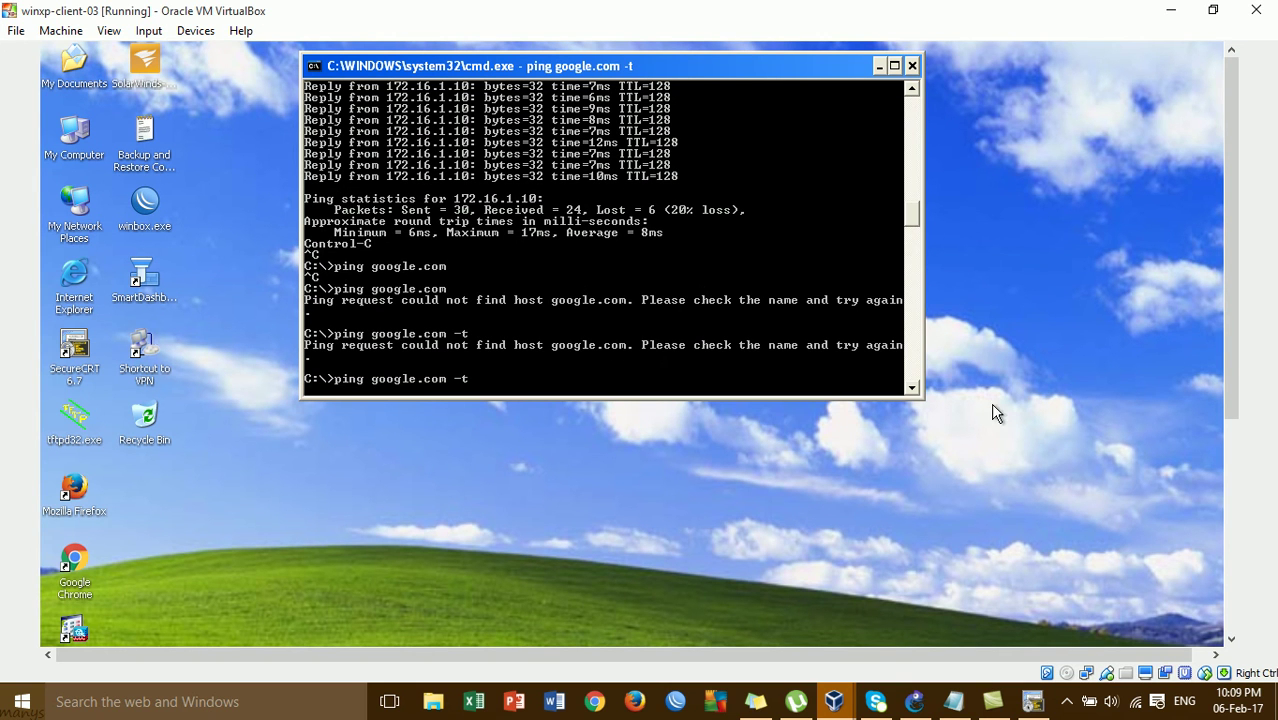
pyautogui.moveTo(1232, 366); pyautogui.dragTo(1243, 633)
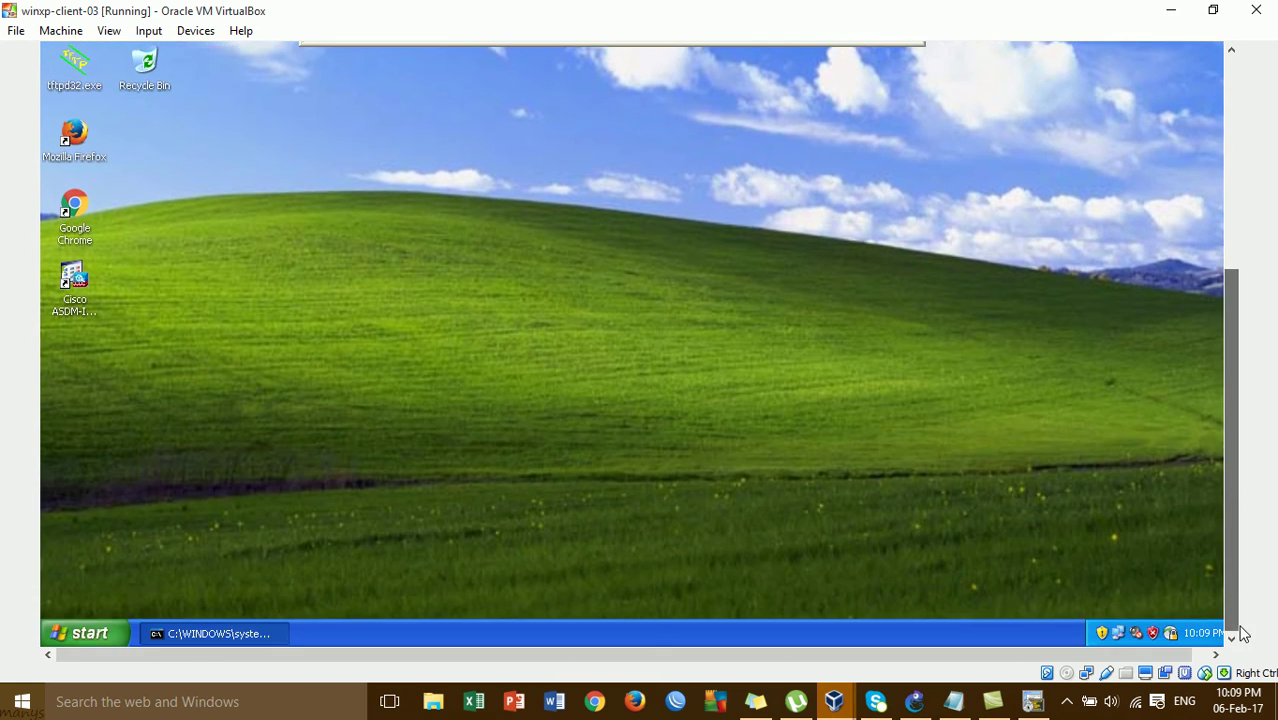
# Step: Disconnect and reconnect AnyConnect to 192.168.137.253, accepting the certificate and entering the password
pyautogui.doubleClick(1172, 636)
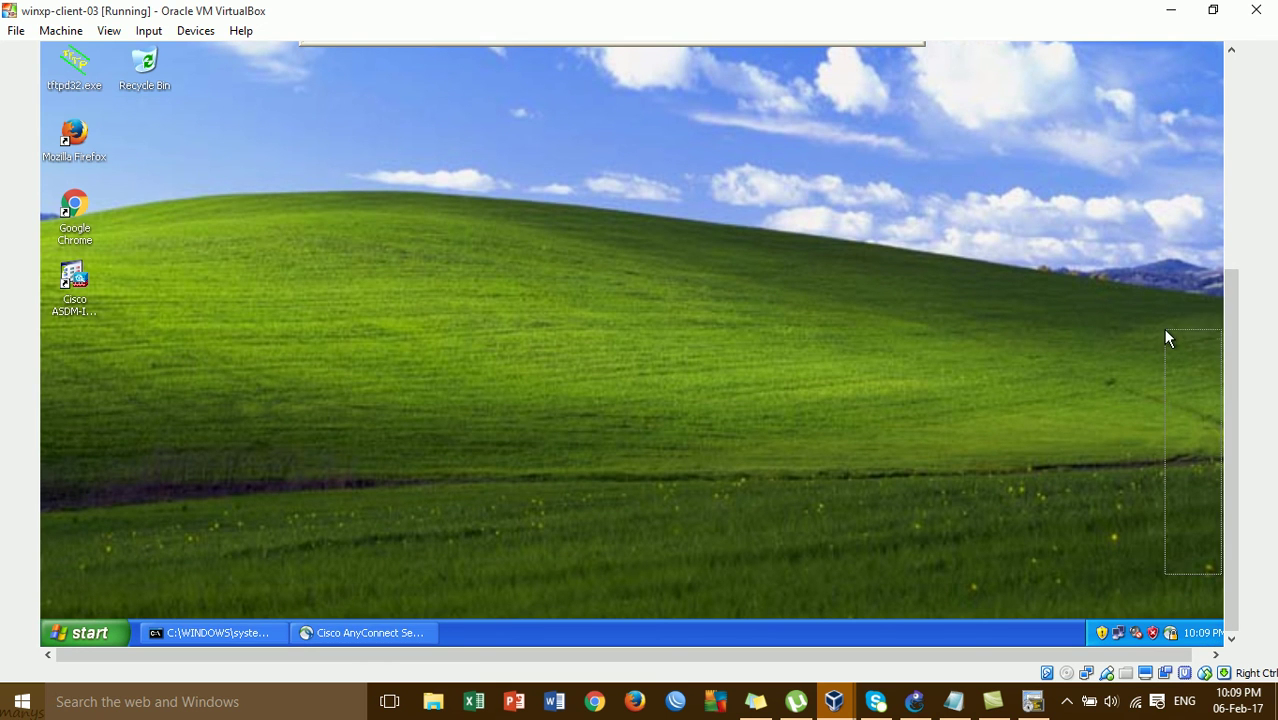
pyautogui.moveTo(1229, 390); pyautogui.dragTo(1205, 217)
pyautogui.click(1126, 180)
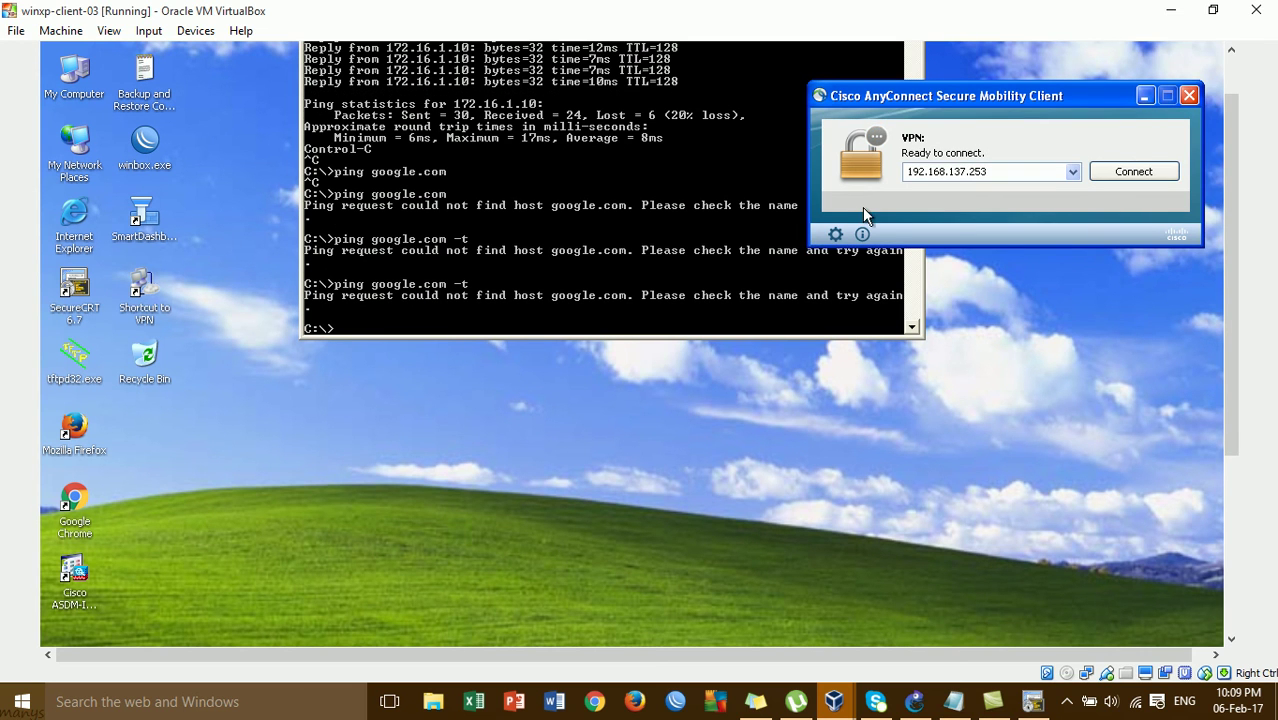
pyautogui.click(1124, 172)
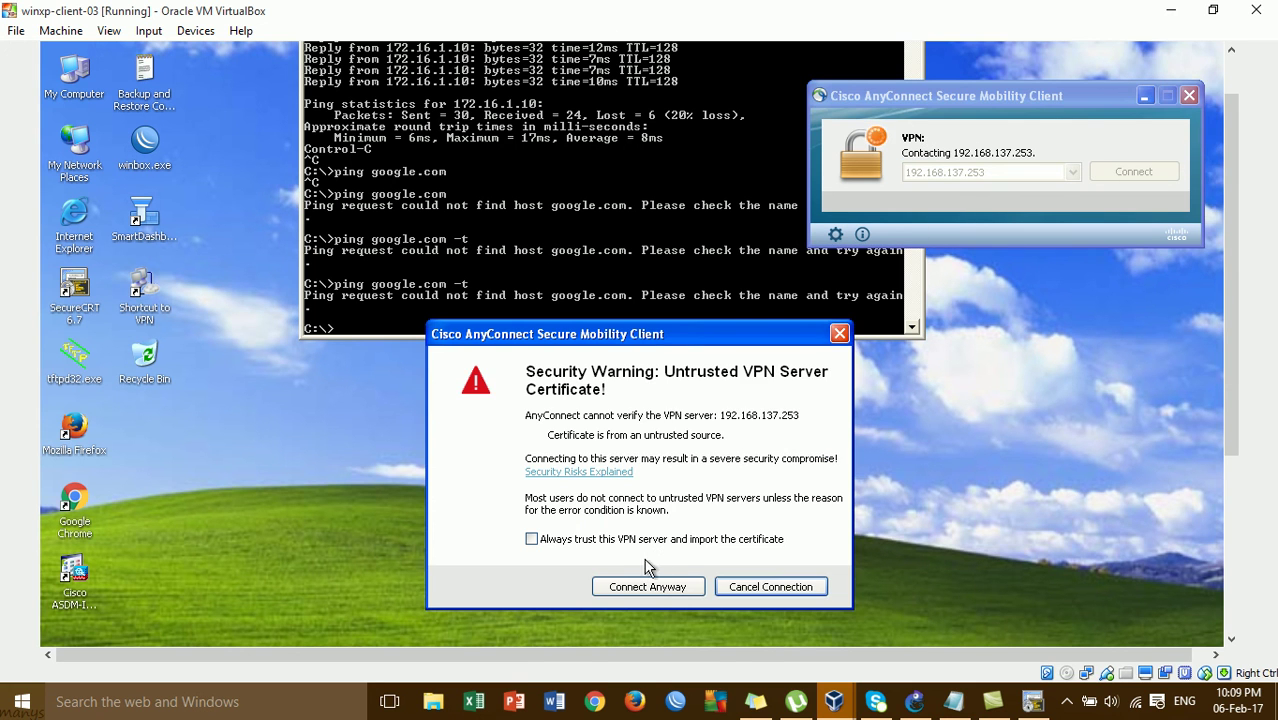
pyautogui.click(646, 586)
pyautogui.write('***')
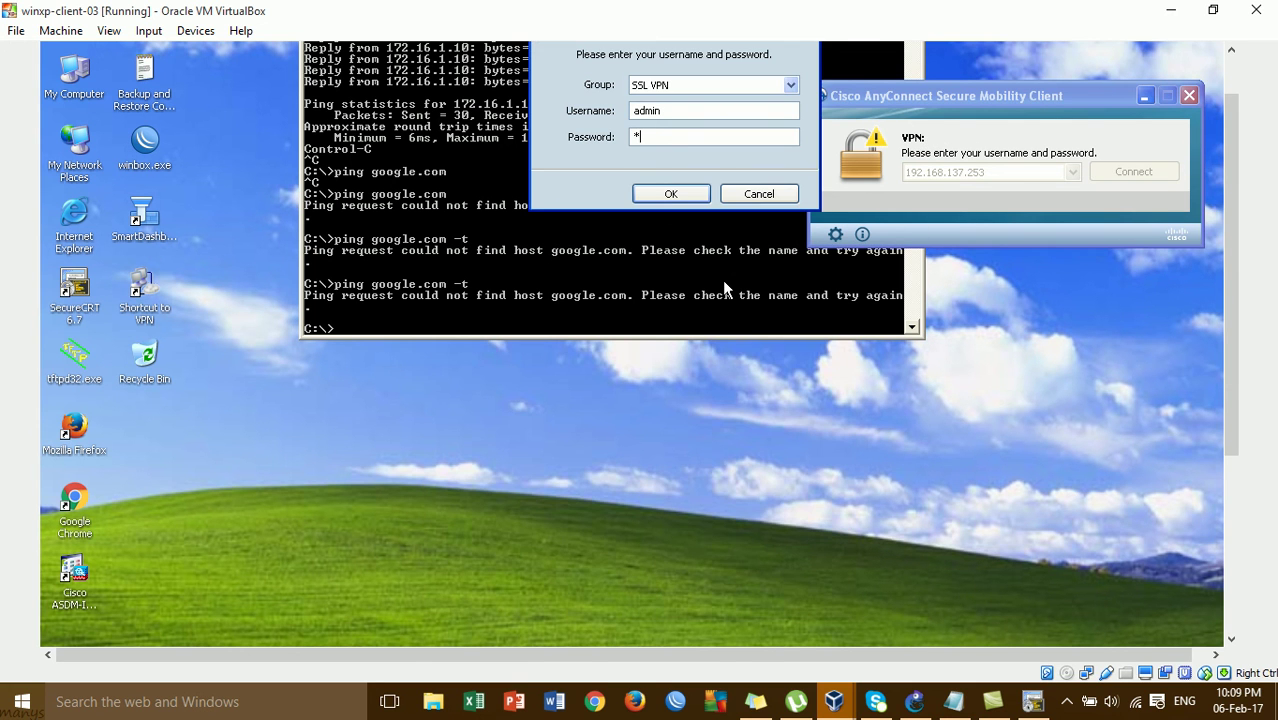
pyautogui.write('***')
# Step: Submit the VPN login, then rerun the continuous ping to google.com and stop it
pyautogui.click(670, 192)
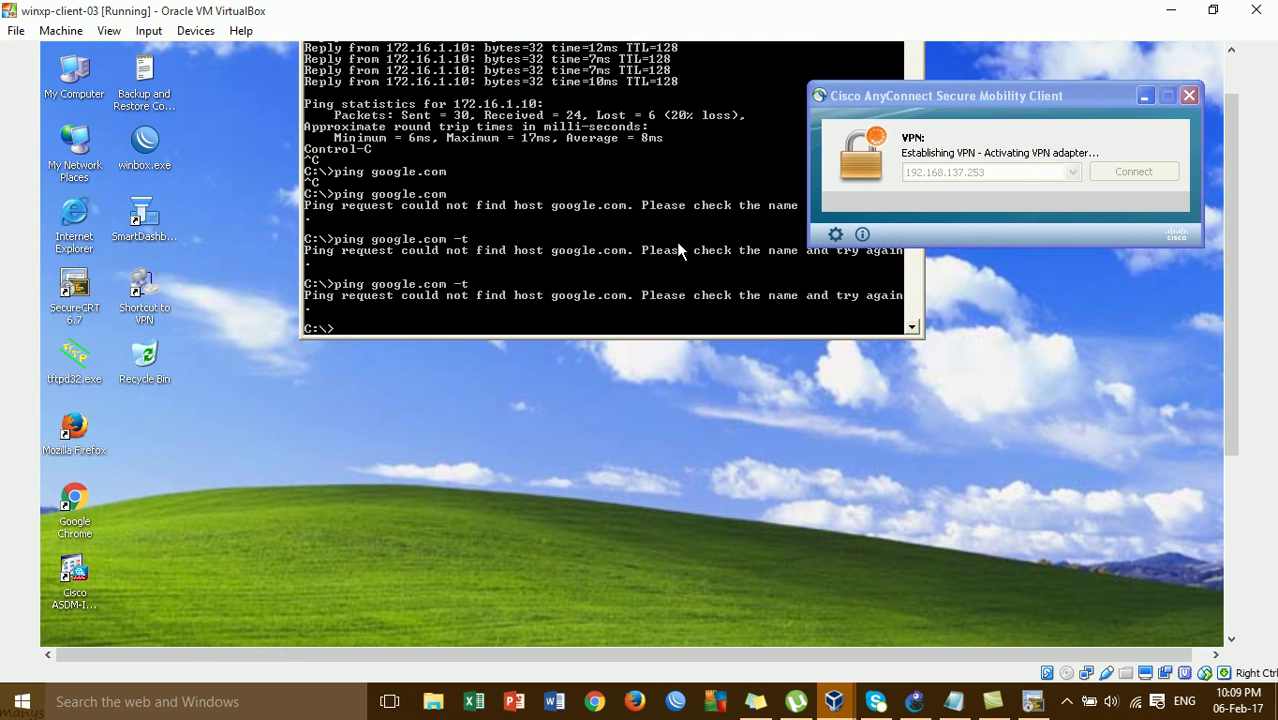
pyautogui.press('Up')
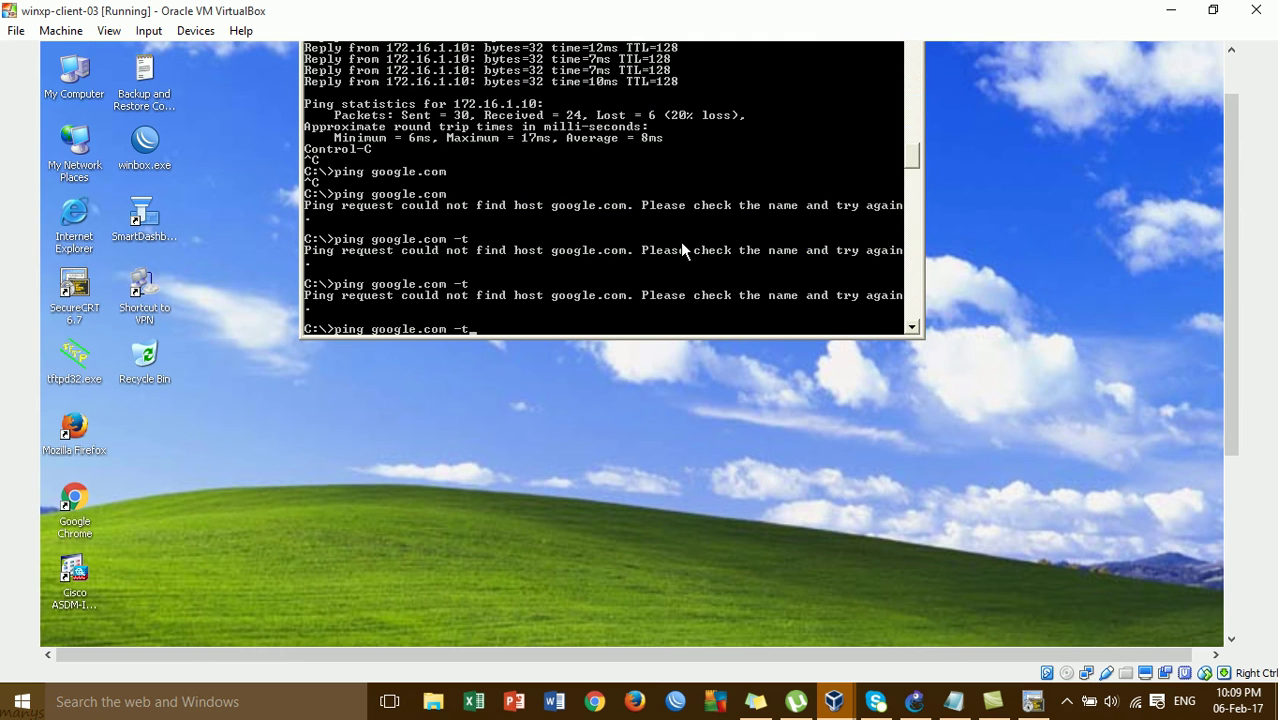
pyautogui.press('Return')
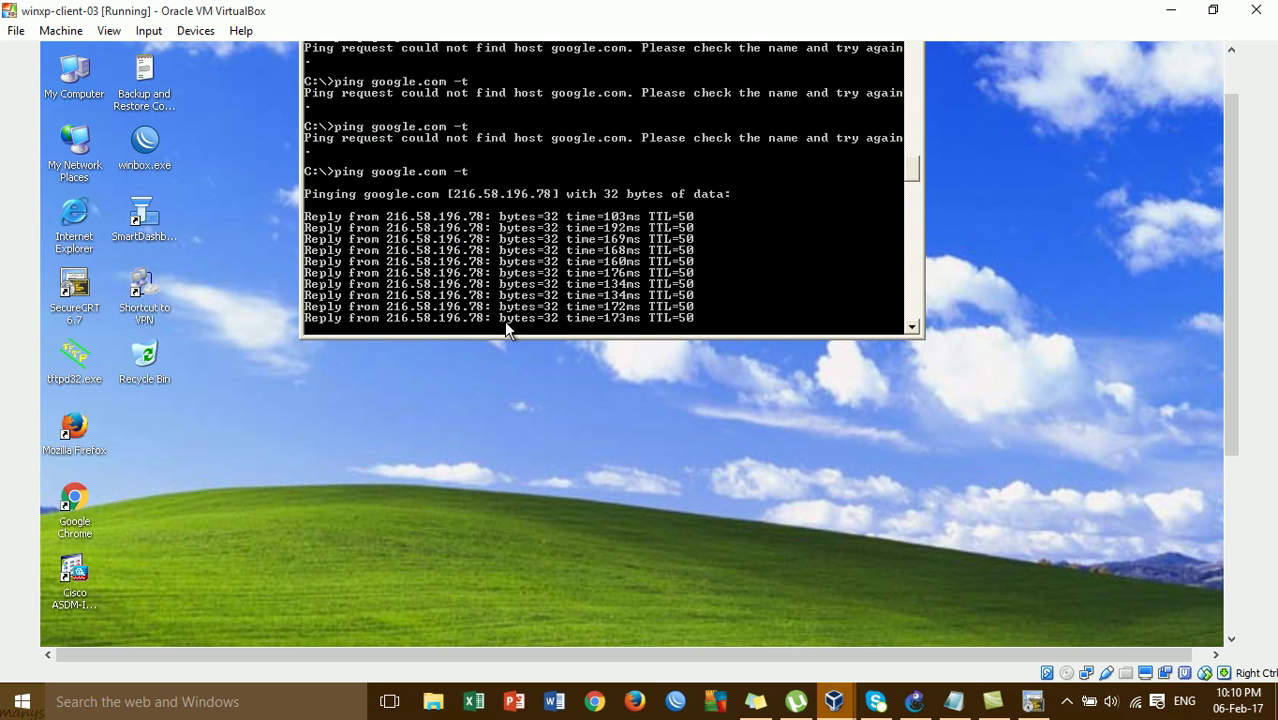
pyautogui.hotkey('ctrl', 'c')
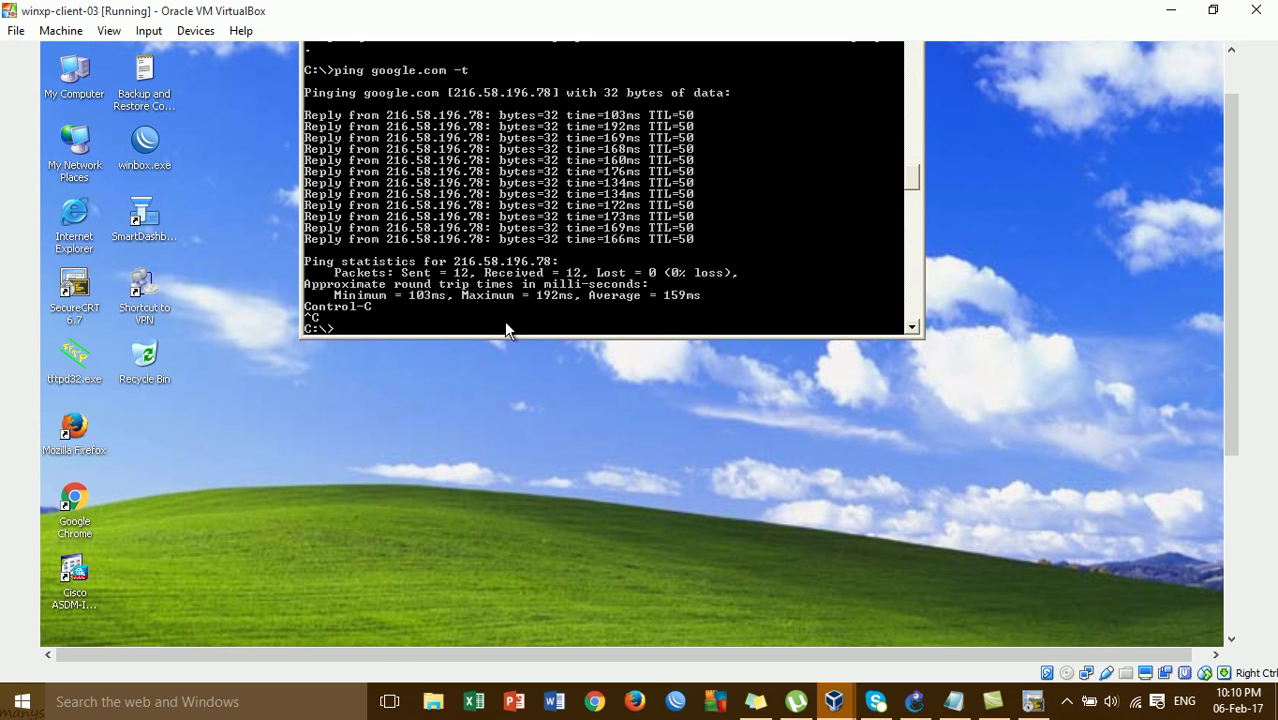
# Step: Ping inside host 172.16.1.10 and google.com to confirm both reply with 0% loss
pyautogui.write('ping 172.16.1.10')
pyautogui.press('Return')
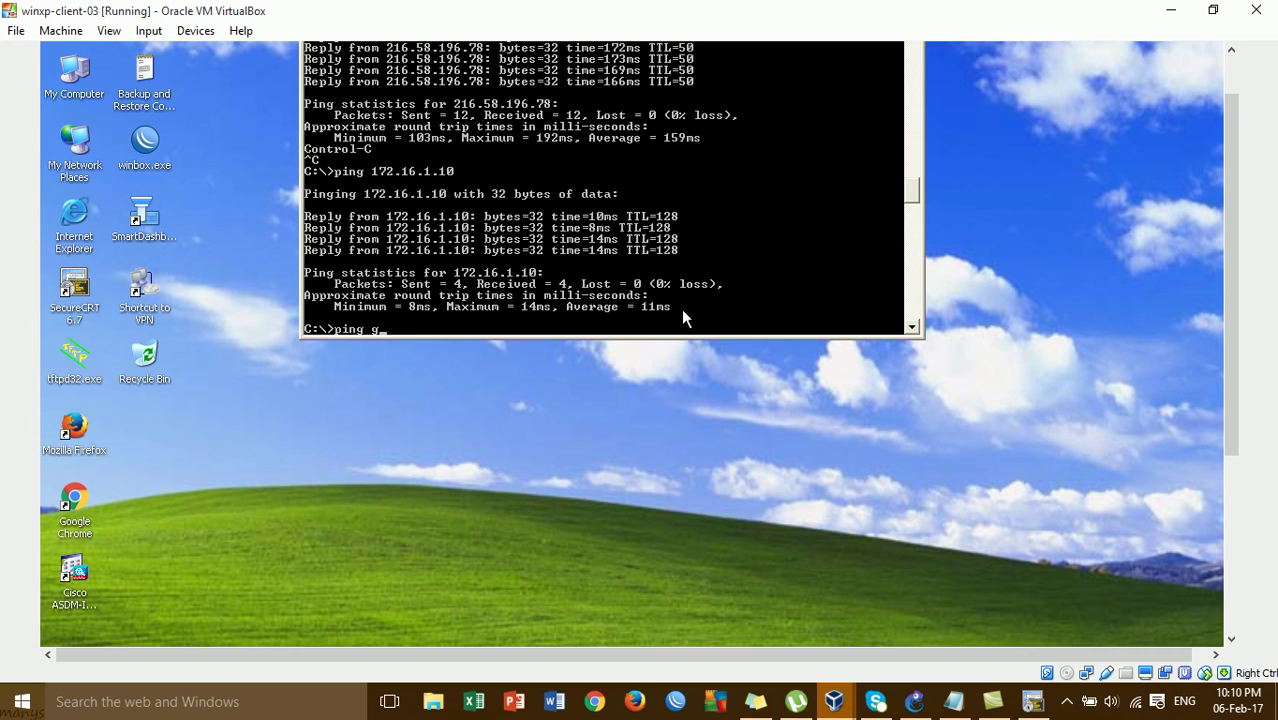
pyautogui.write('ping google.com')
pyautogui.press('Return')
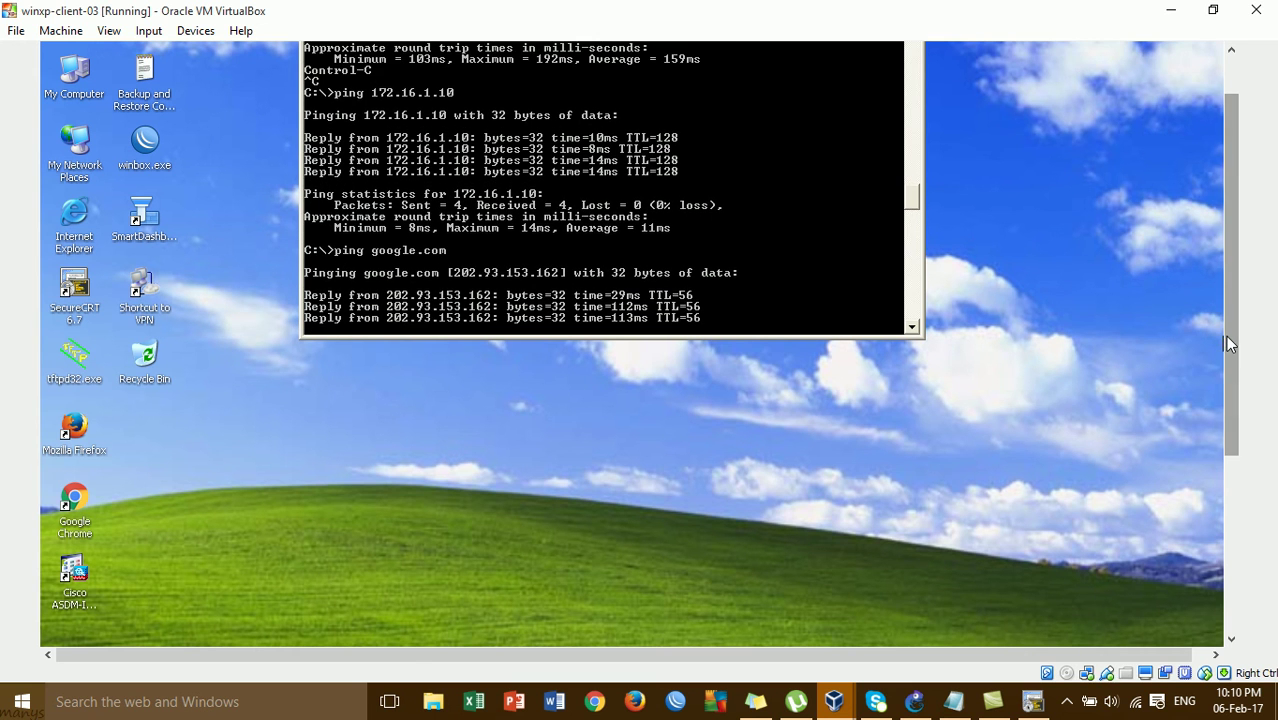
pyautogui.moveTo(1225, 335); pyautogui.dragTo(1215, 267)
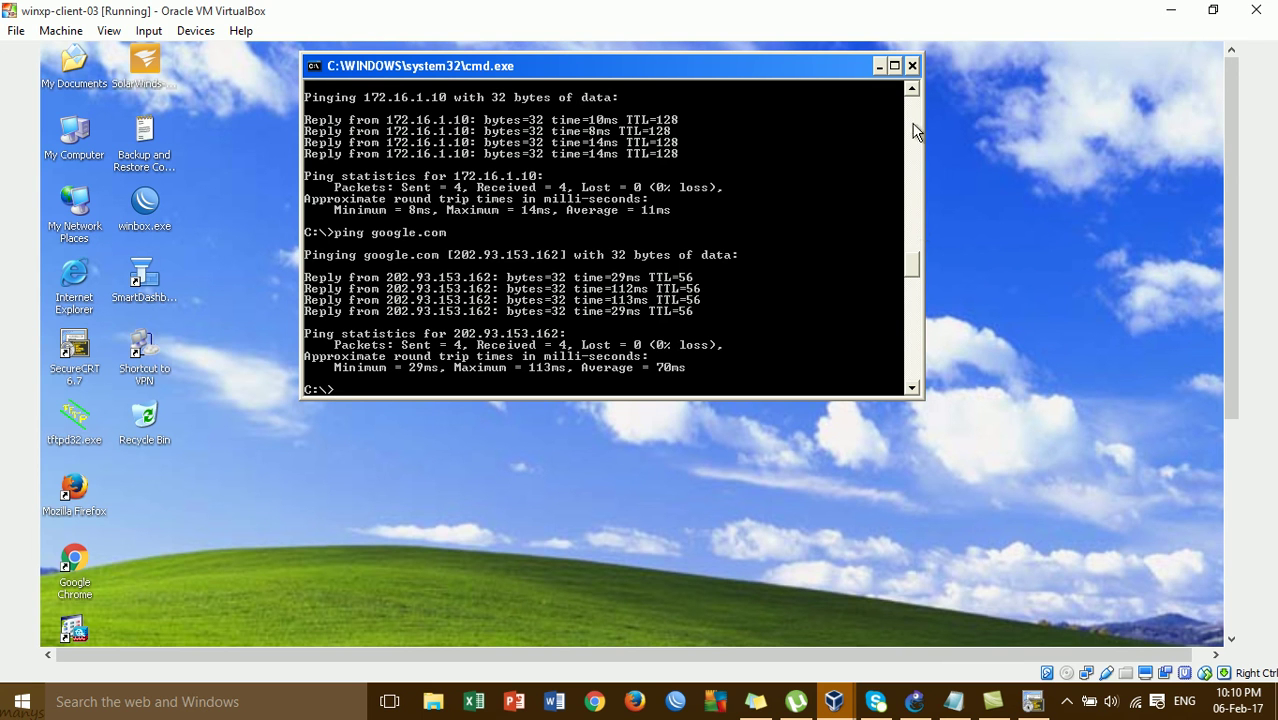
# Step: Close the home client's command prompt and refresh its desktop
pyautogui.click(912, 66)
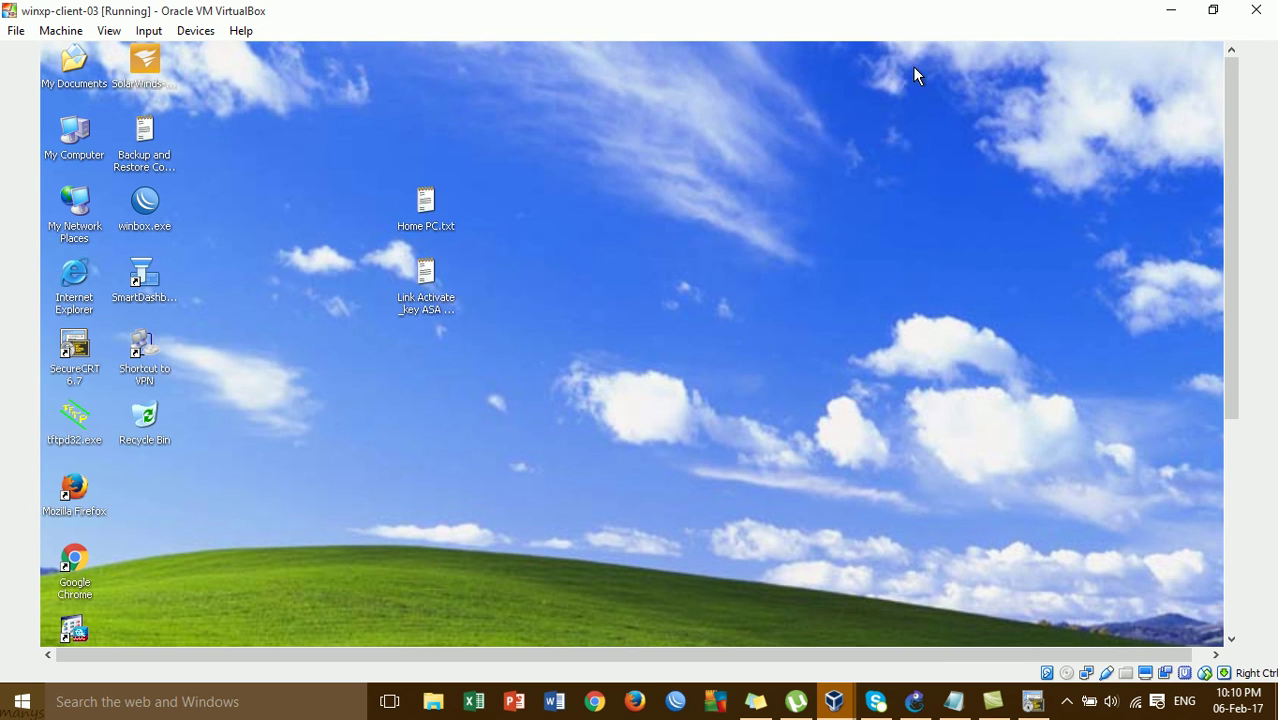
pyautogui.rightClick(601, 157)
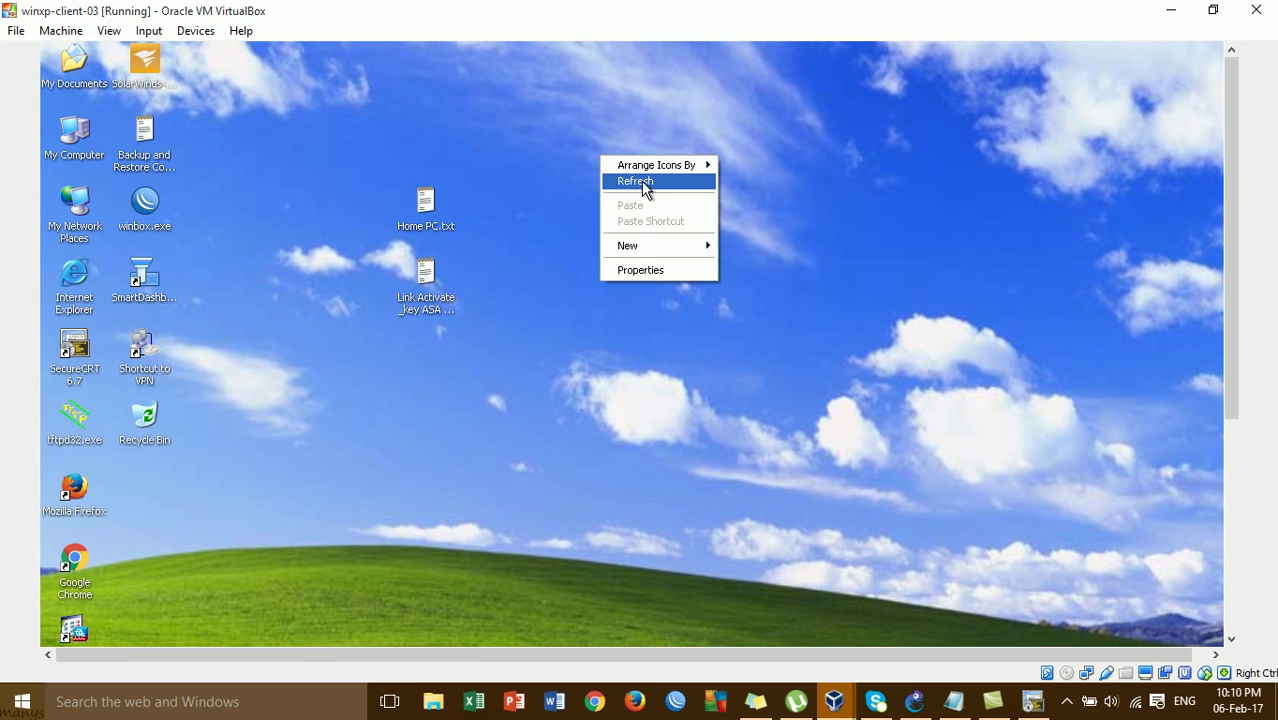
pyautogui.click(638, 182)
# Step: Minimize VirtualBox and GNS3 and bring the office xp-client-01 machine to the front
pyautogui.click(1166, 12)
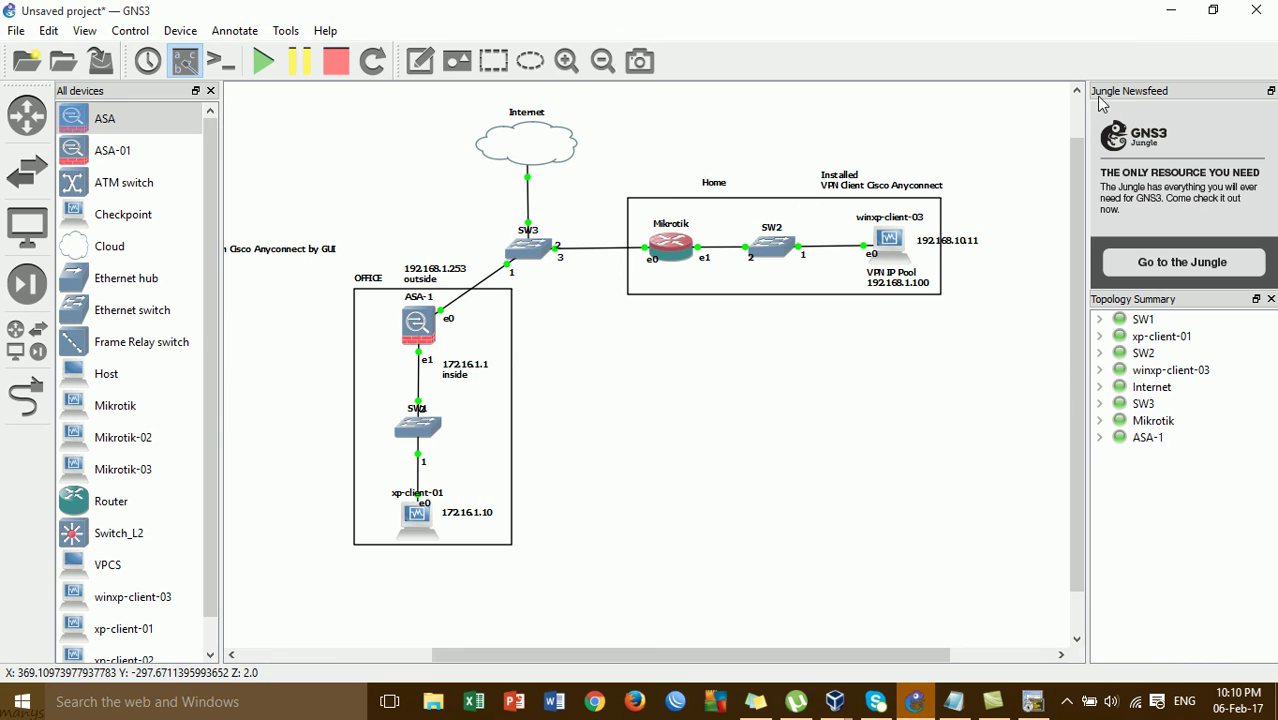
pyautogui.click(1176, 14)
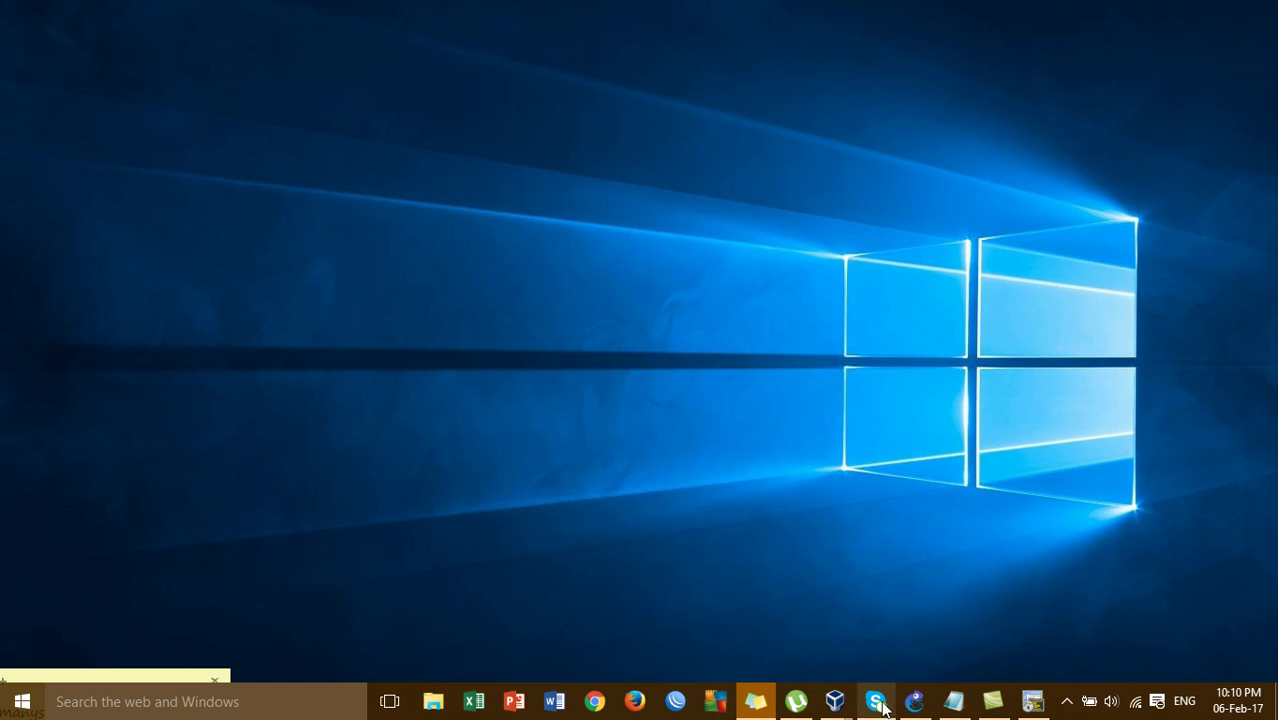
pyautogui.moveTo(856, 701)
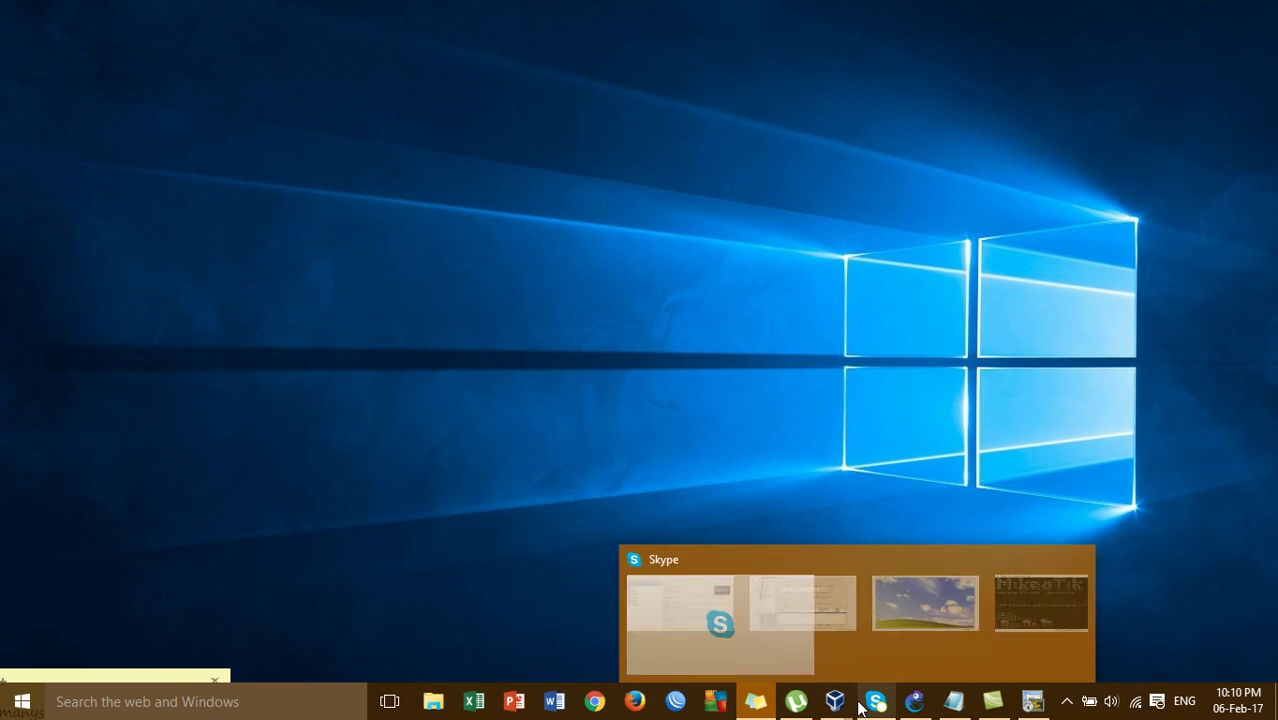
pyautogui.moveTo(812, 702)
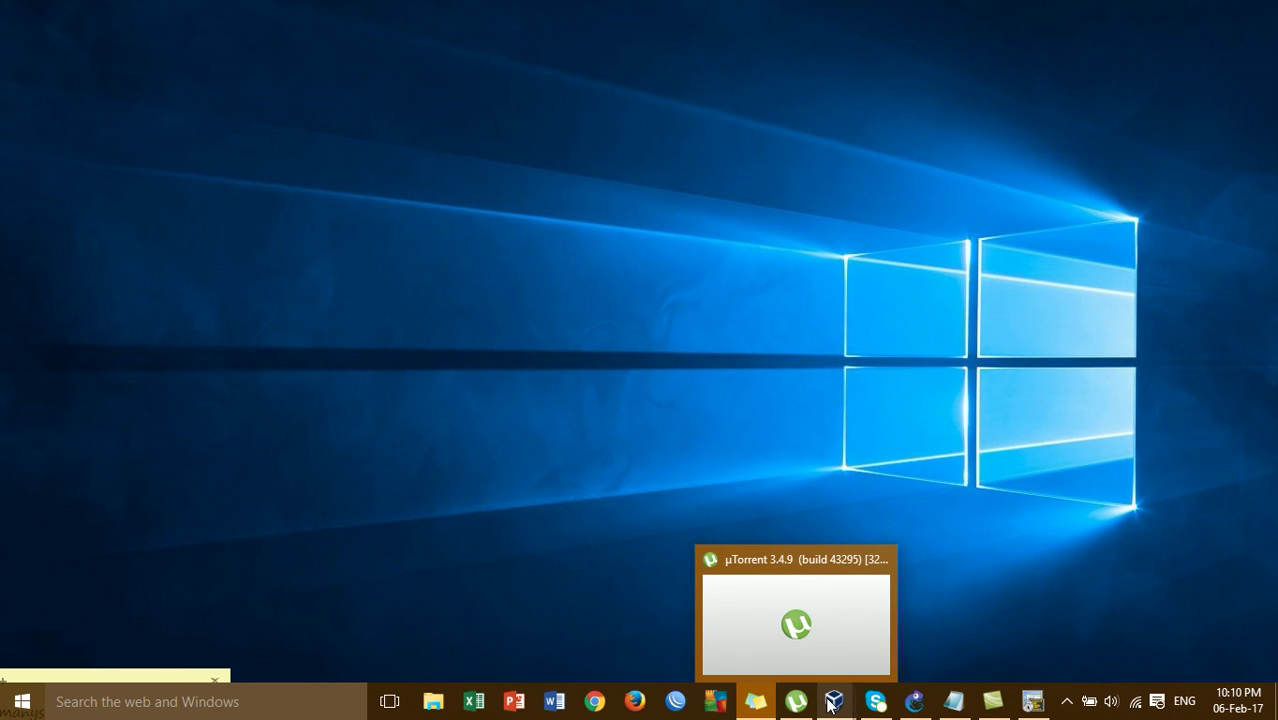
pyautogui.click(790, 662)
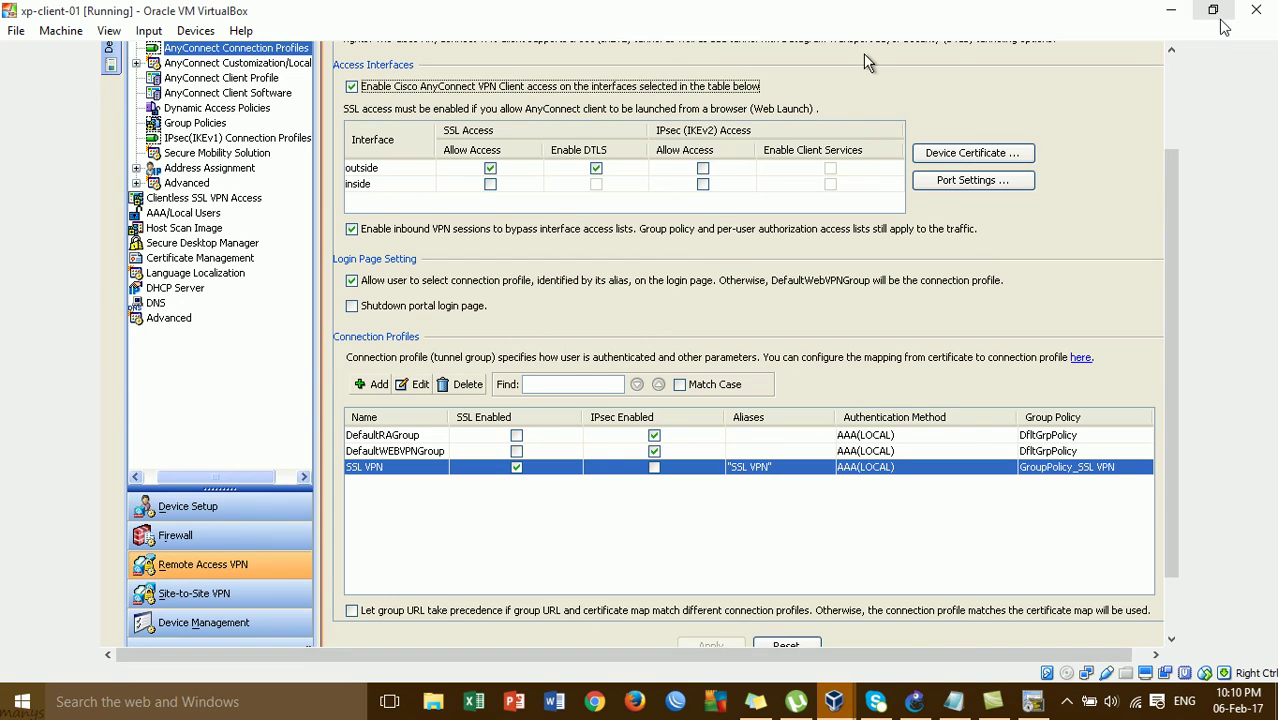
# Step: Close ASDM, then open and close the Testning Sharing folder on the office desktop
pyautogui.click(1169, 76)
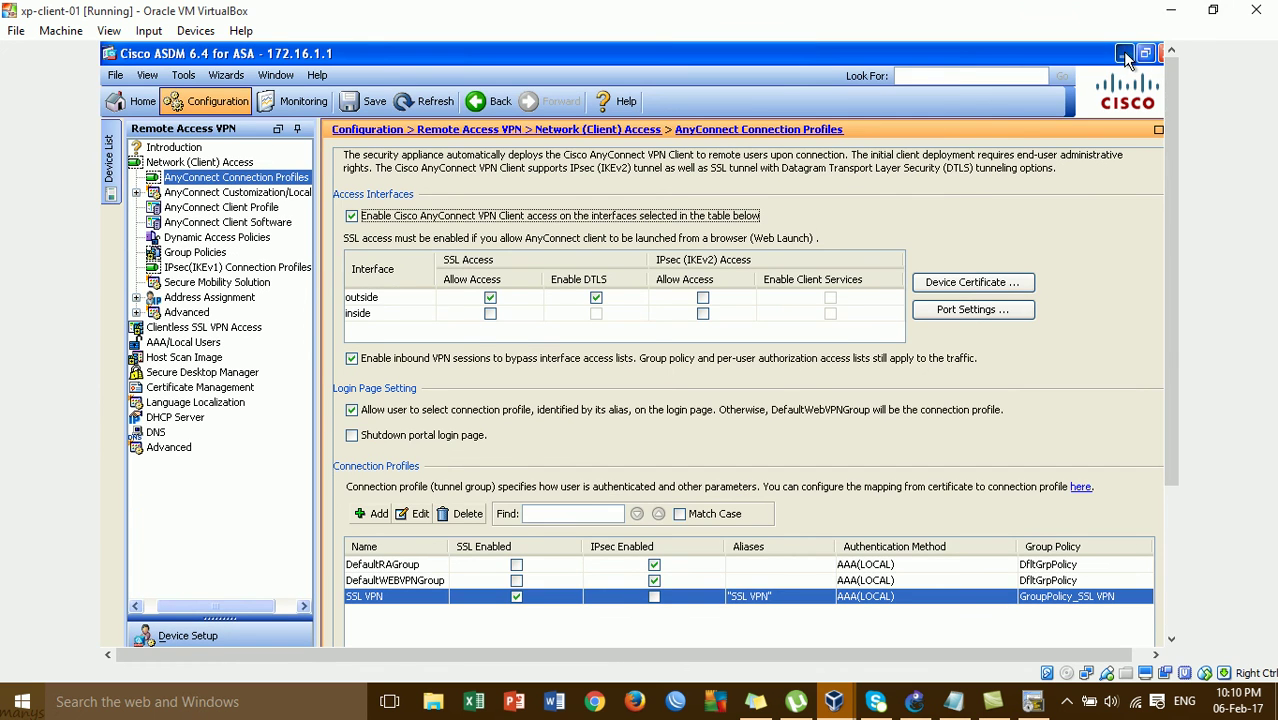
pyautogui.click(1158, 54)
pyautogui.click(360, 367)
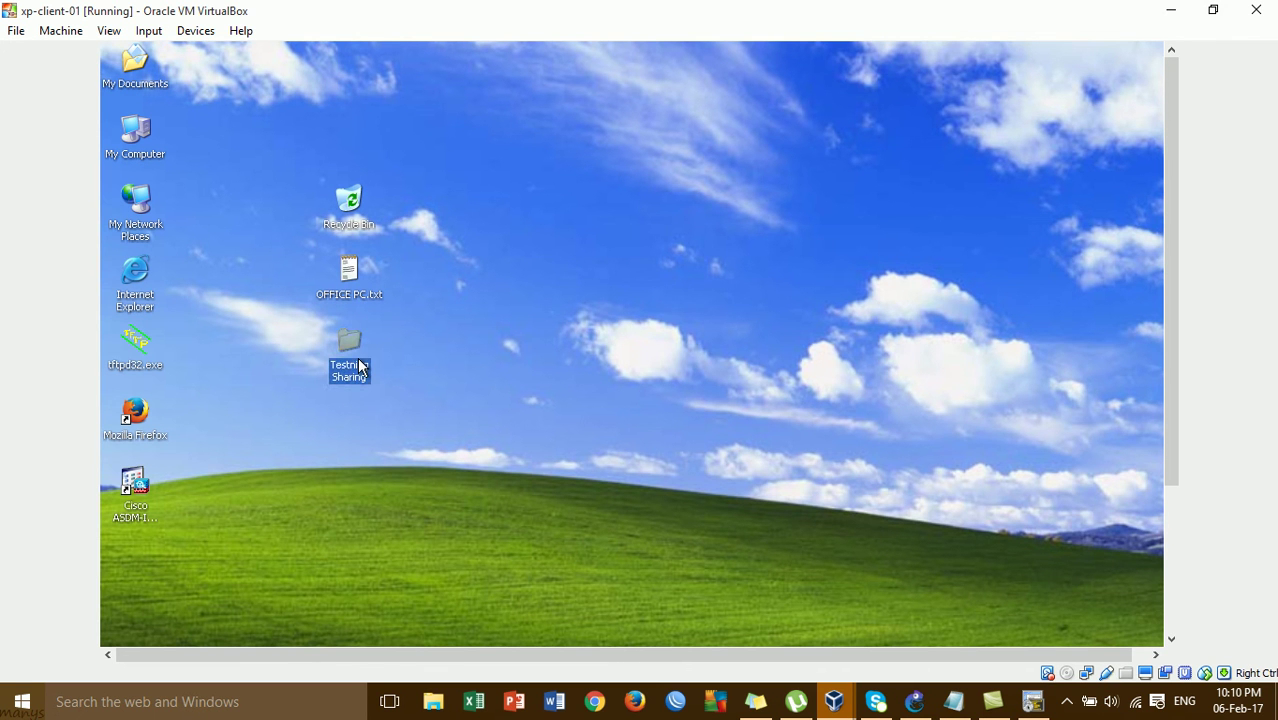
pyautogui.doubleClick(357, 372)
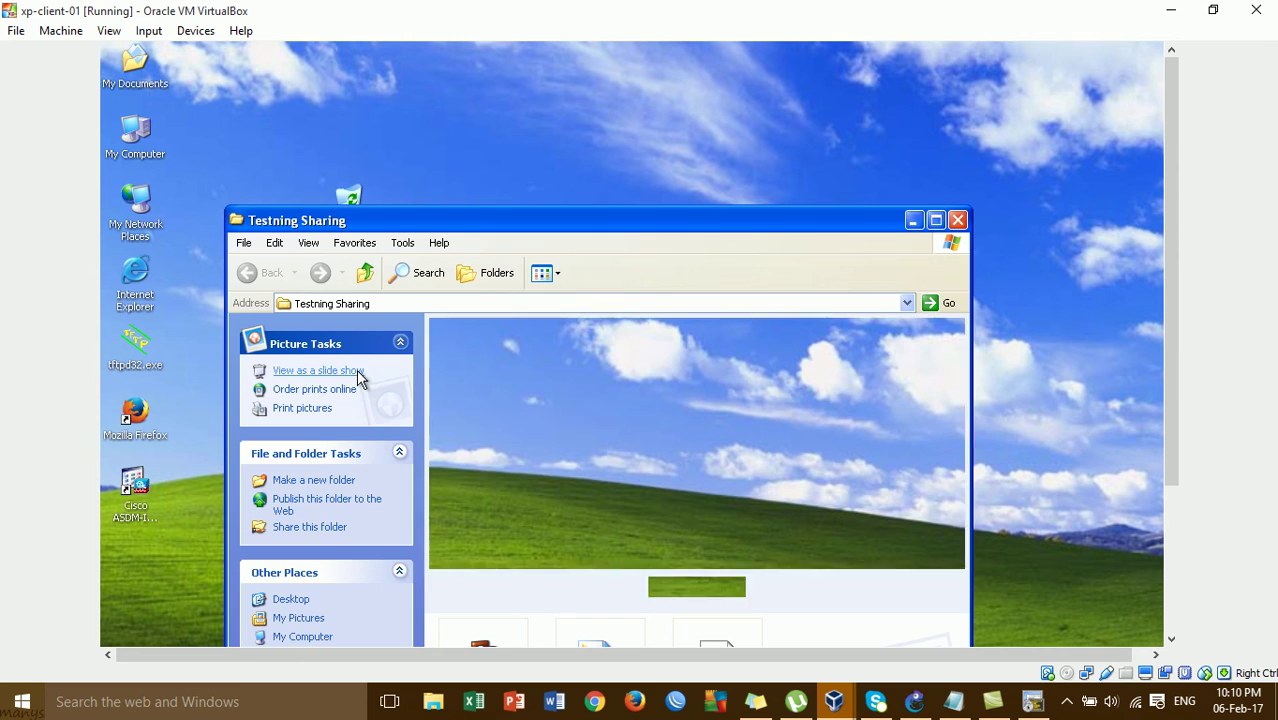
pyautogui.moveTo(784, 222); pyautogui.dragTo(775, 44)
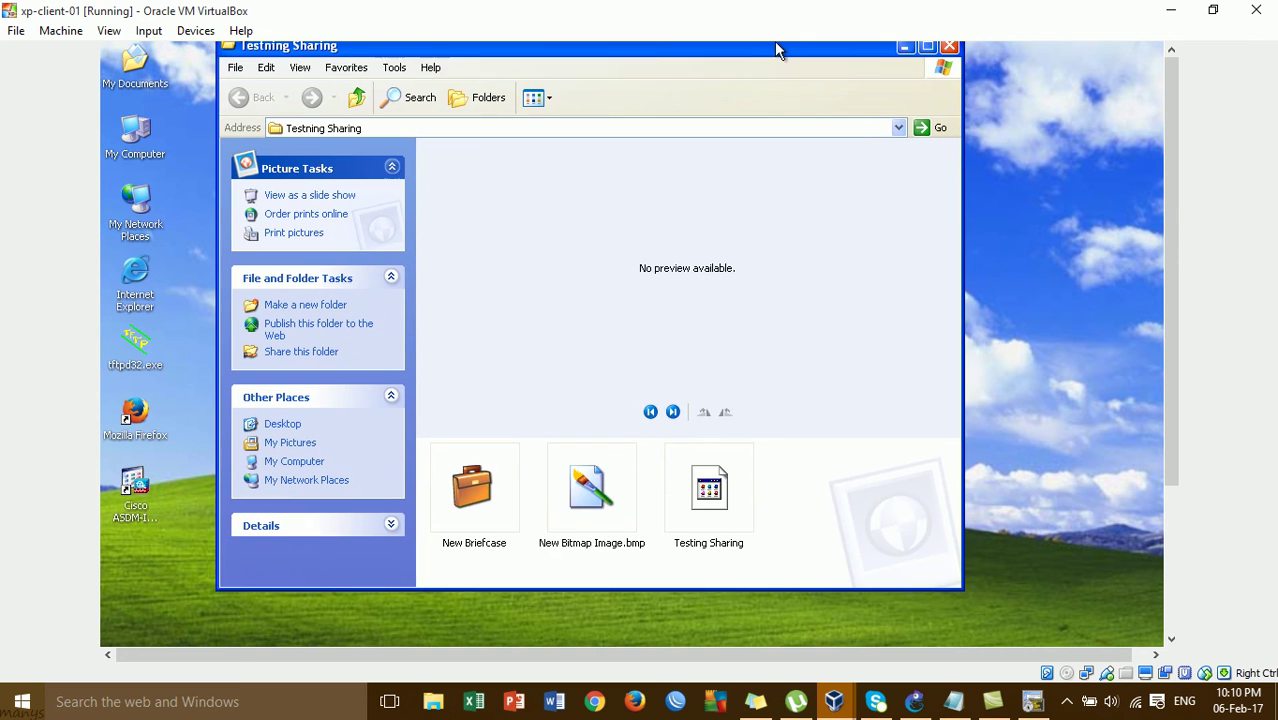
pyautogui.click(948, 46)
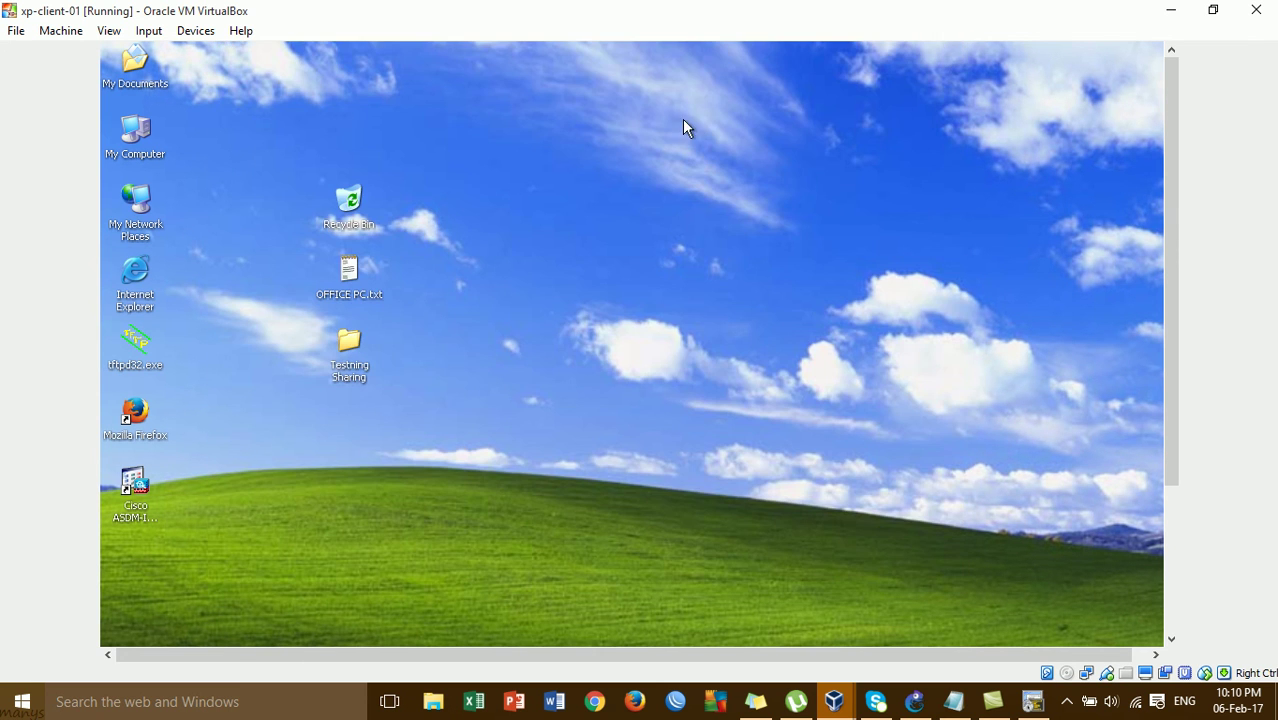
# Step: Share the Testning Sharing folder on the network, accepting the long share name
pyautogui.rightClick(350, 340)
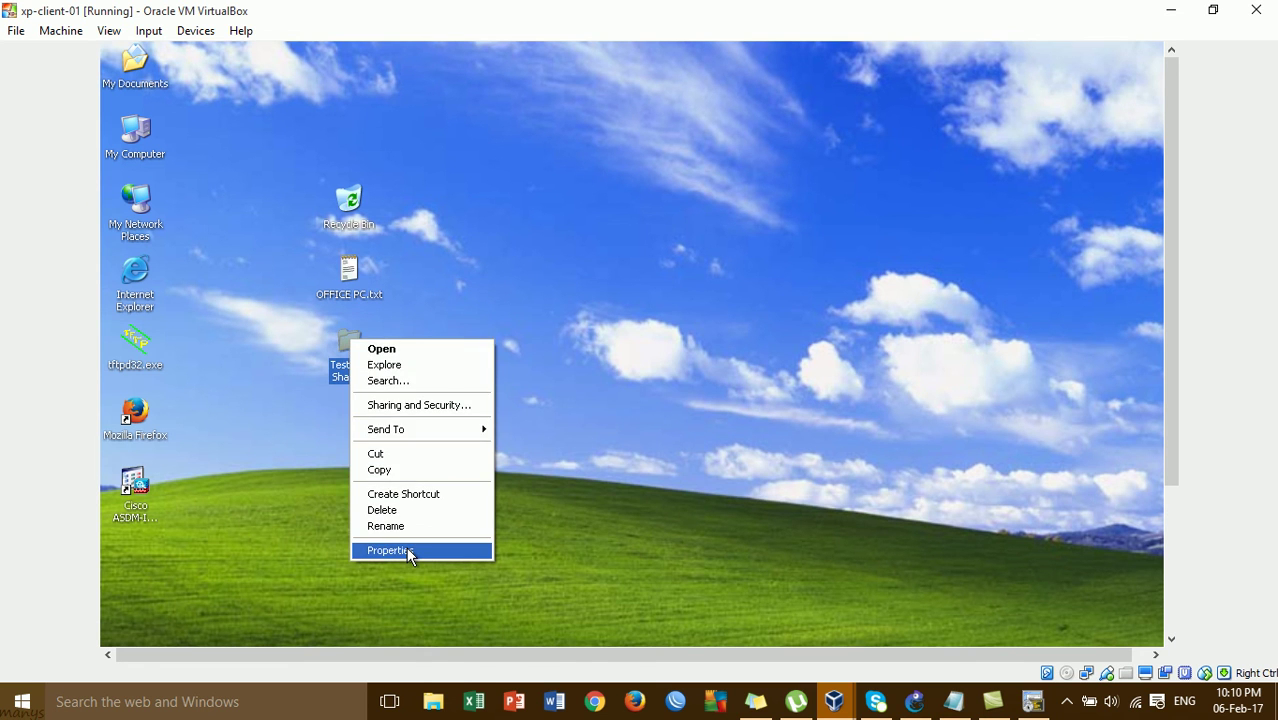
pyautogui.click(409, 551)
pyautogui.moveTo(562, 370); pyautogui.dragTo(589, 76)
pyautogui.click(458, 88)
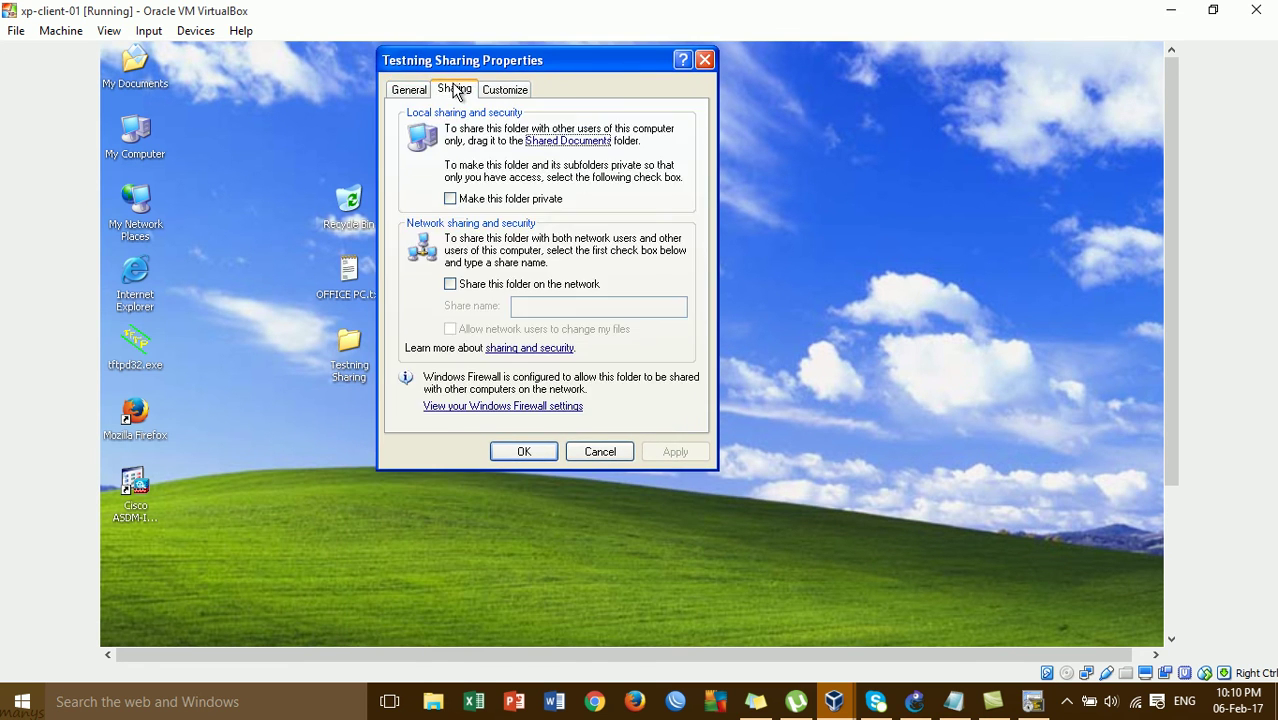
pyautogui.click(492, 284)
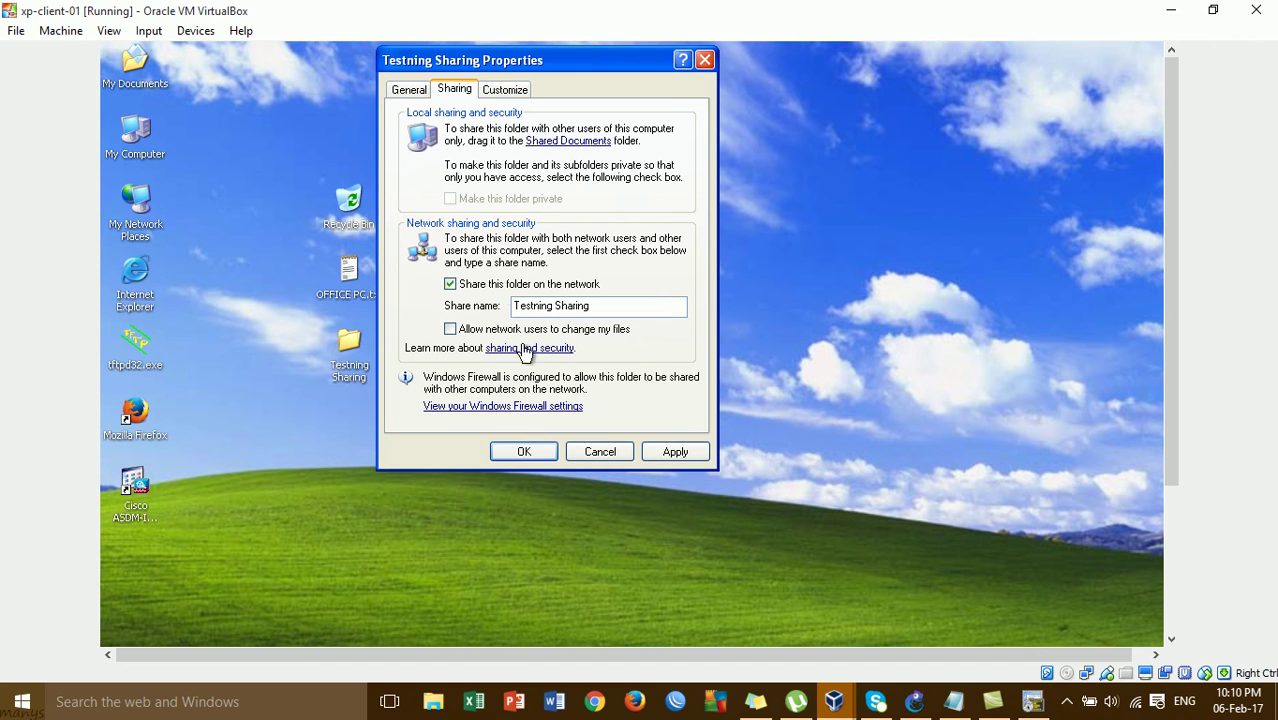
pyautogui.click(528, 452)
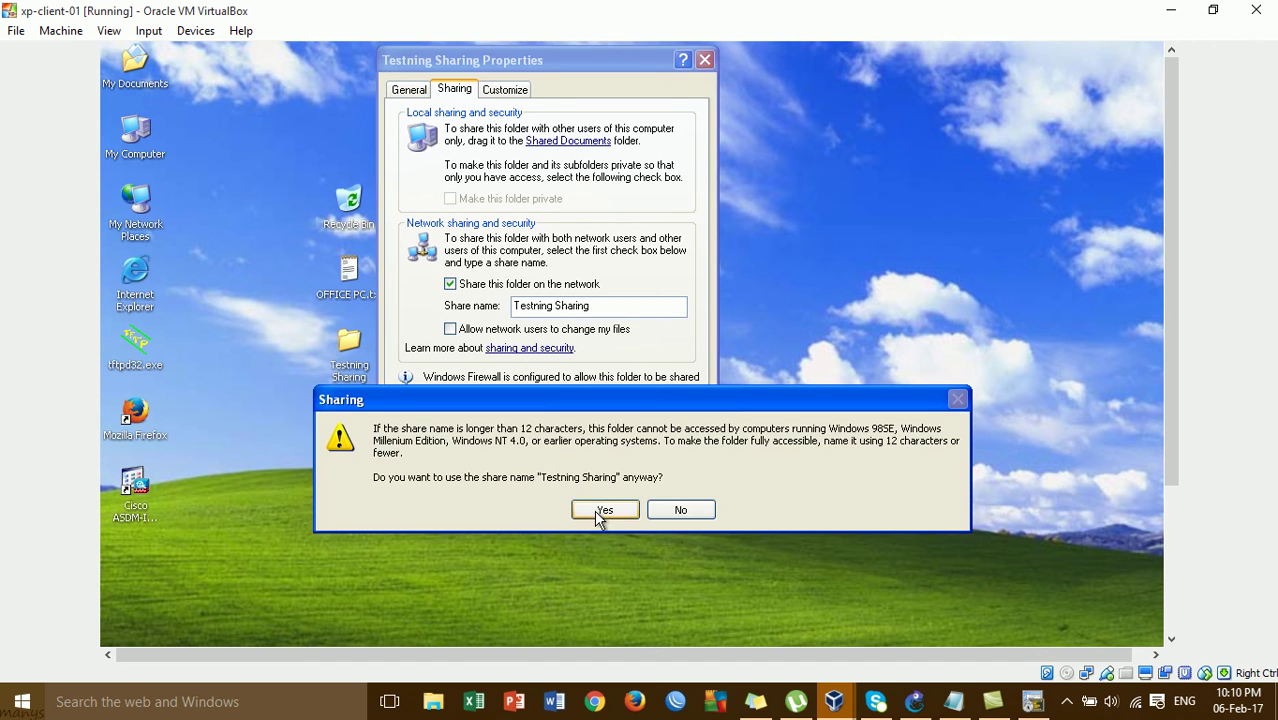
pyautogui.click(600, 511)
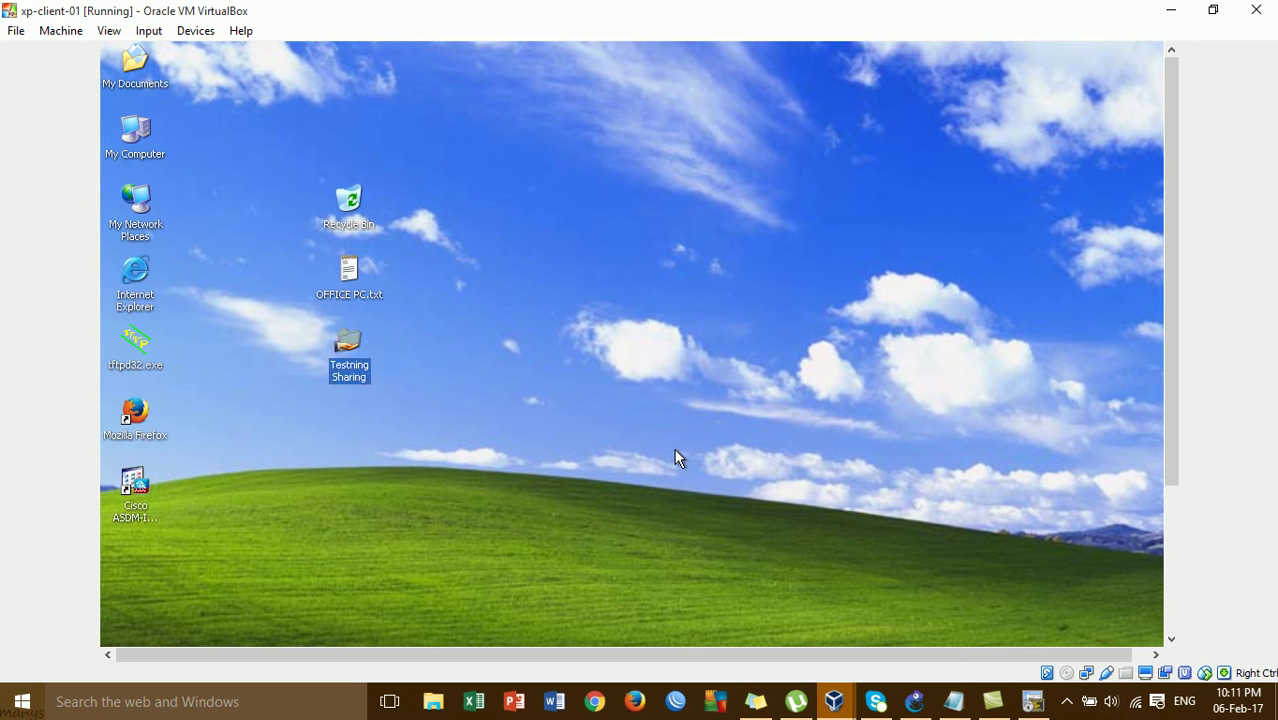
pyautogui.click(1171, 10)
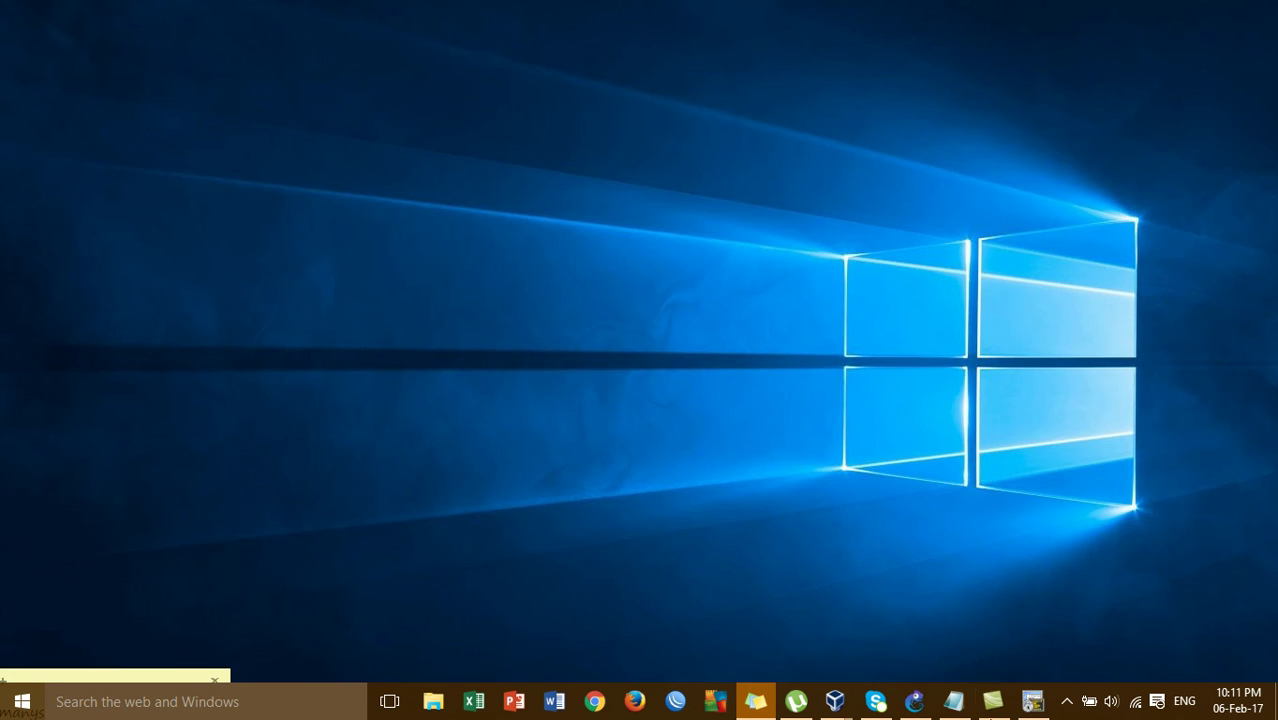
# Step: Review the GNS3 lab topology, then switch to the winxp-client-03 home client desktop
pyautogui.click(914, 701)
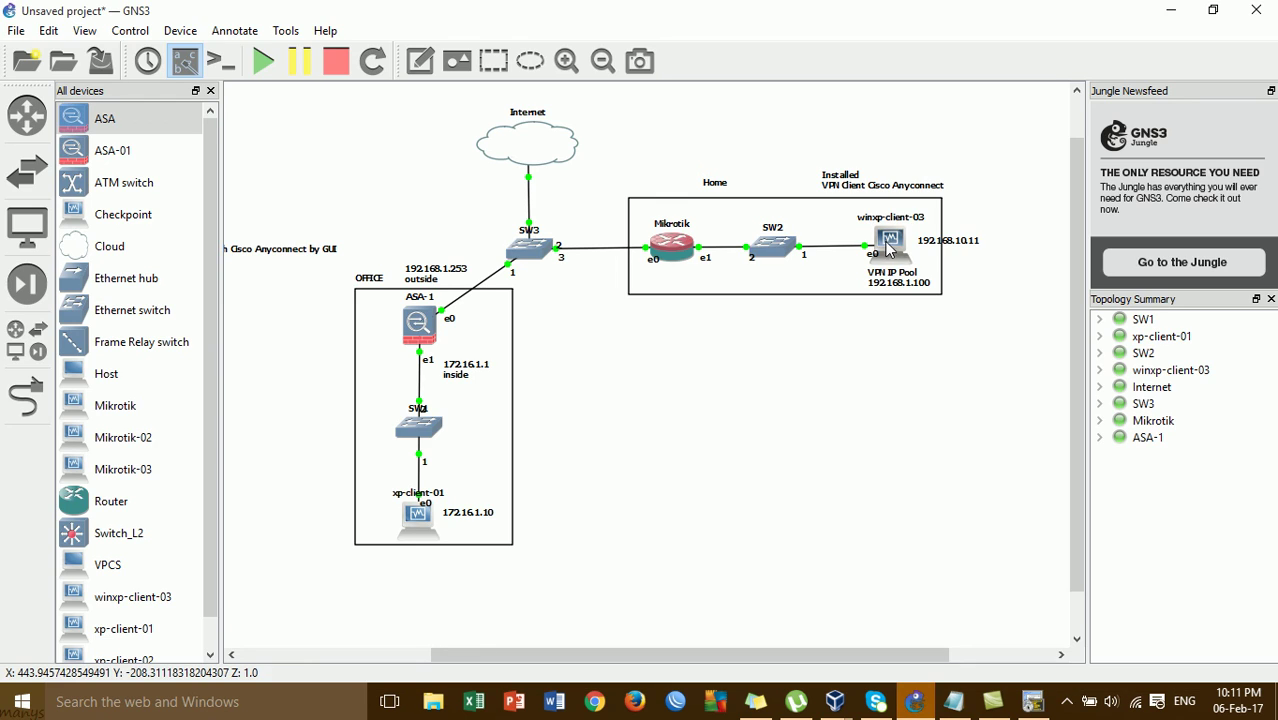
pyautogui.moveTo(889, 245)
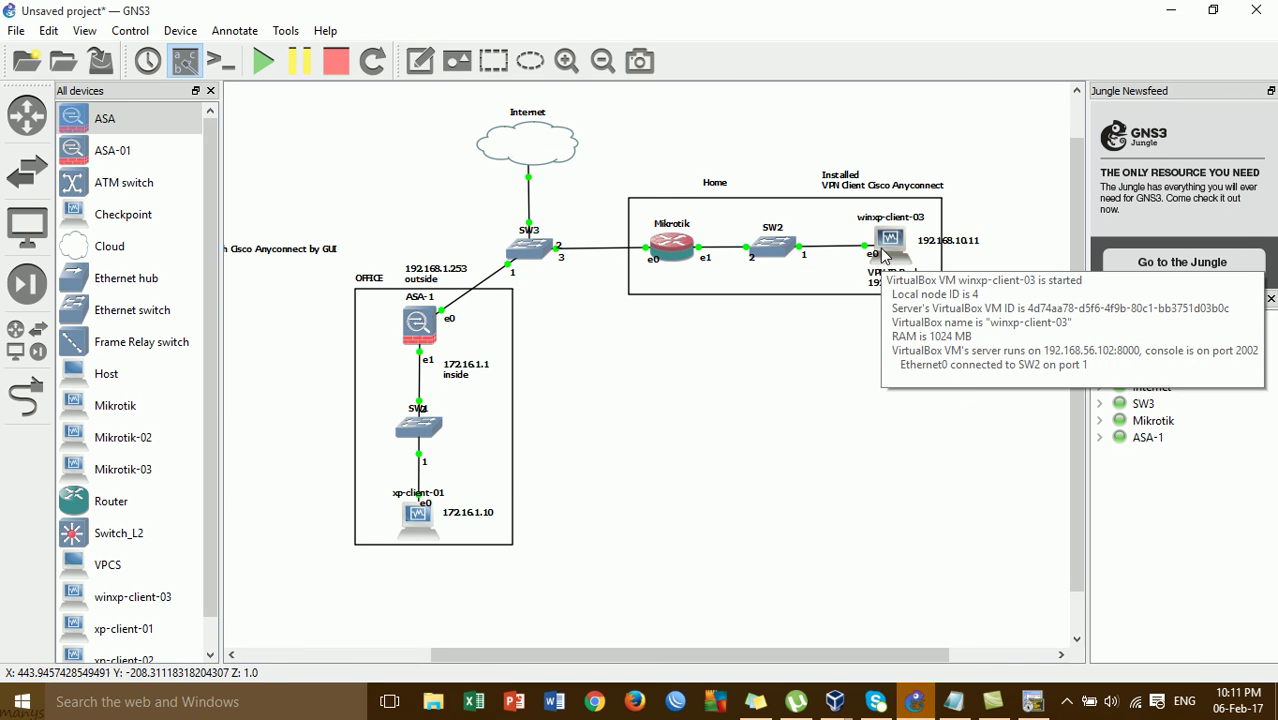
pyautogui.moveTo(432, 516)
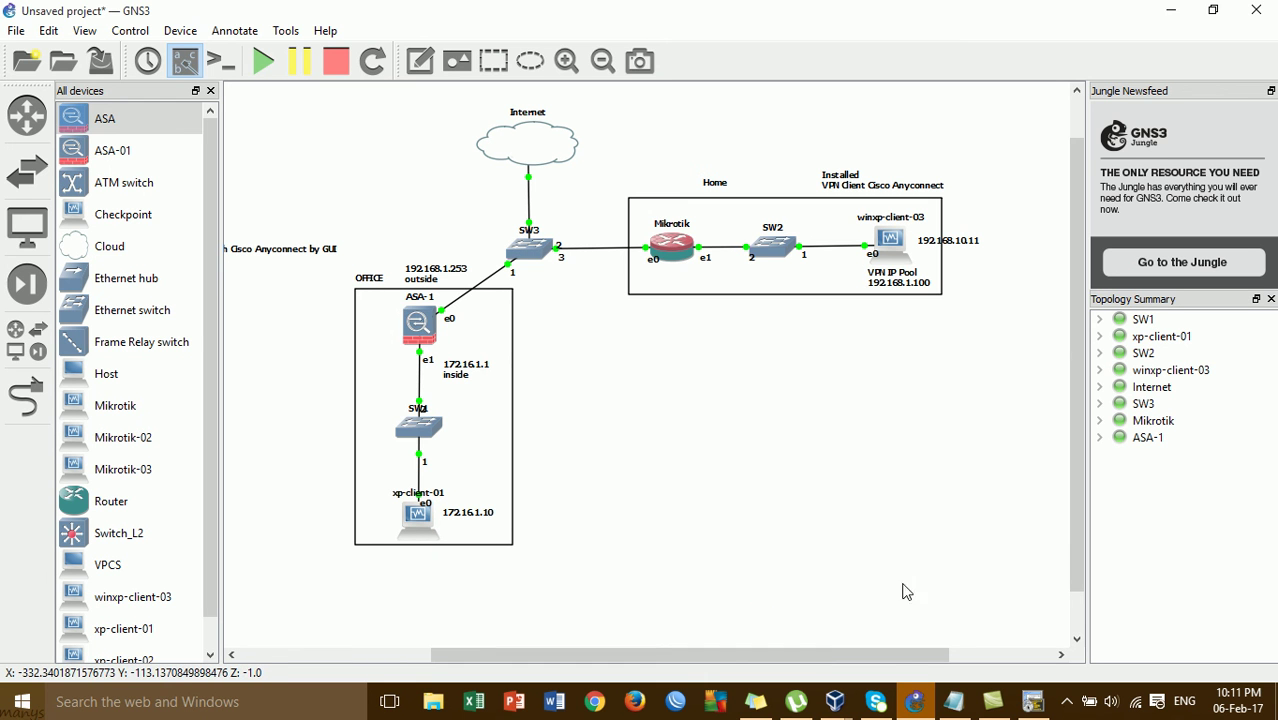
pyautogui.moveTo(835, 701)
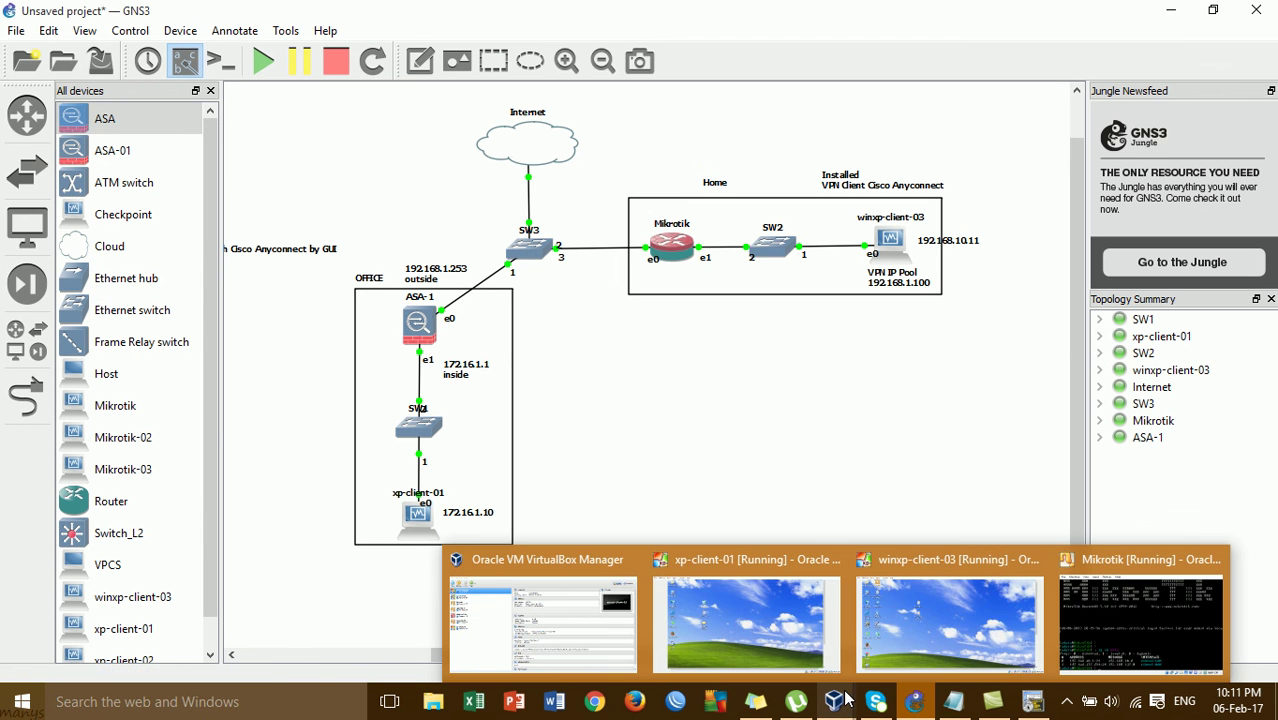
pyautogui.click(922, 628)
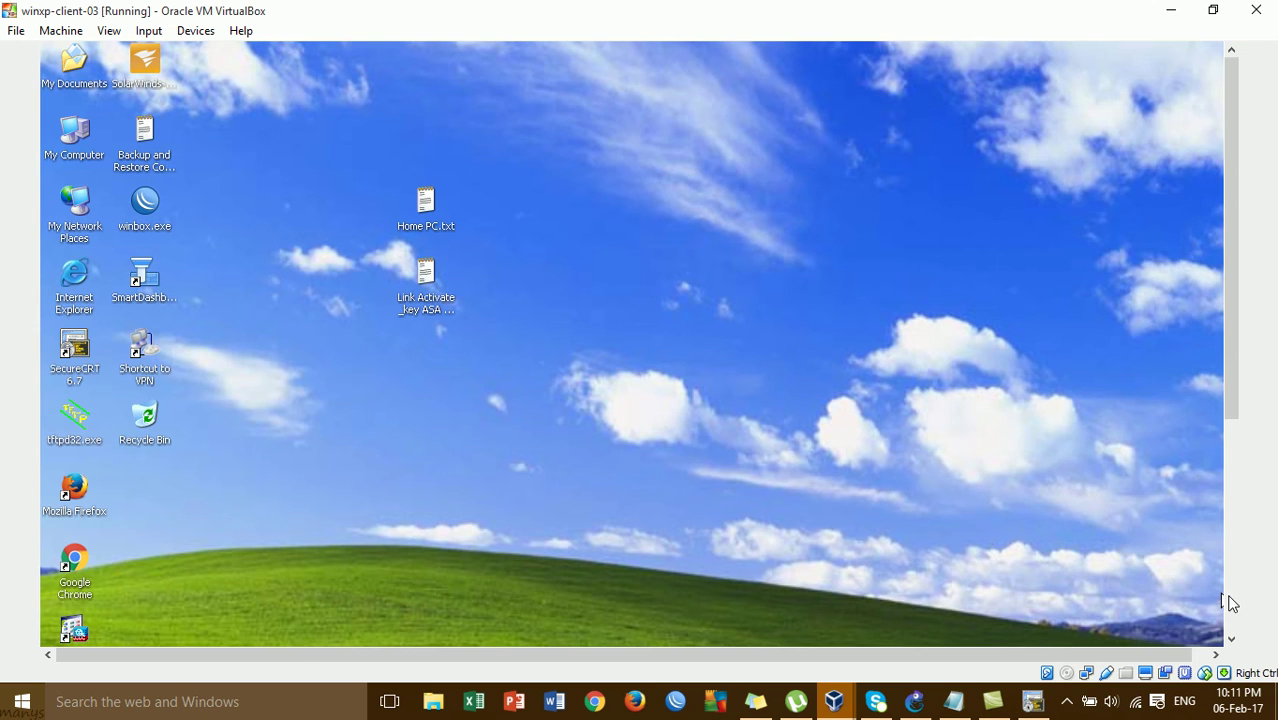
# Step: Open the office PC's network shares at \\172.16.1.10 from the Run box
pyautogui.click(1232, 605)
pyautogui.press('super+r')
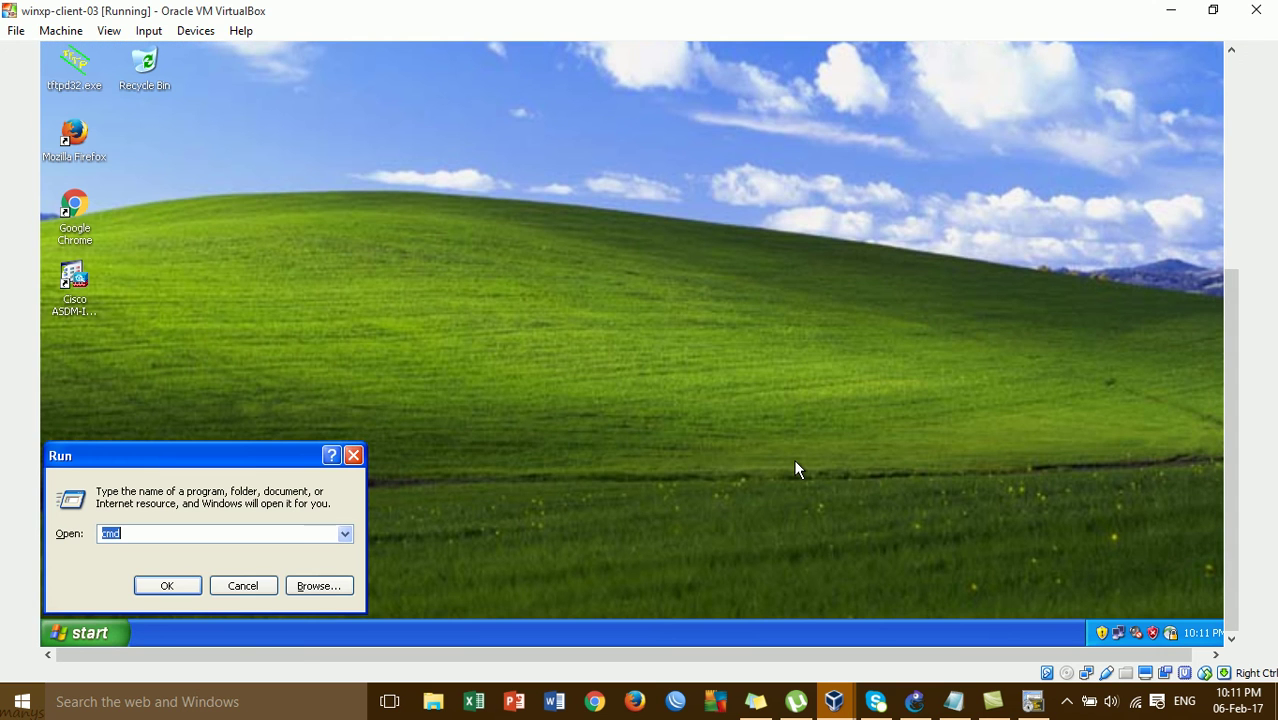
pyautogui.write('\\\\')
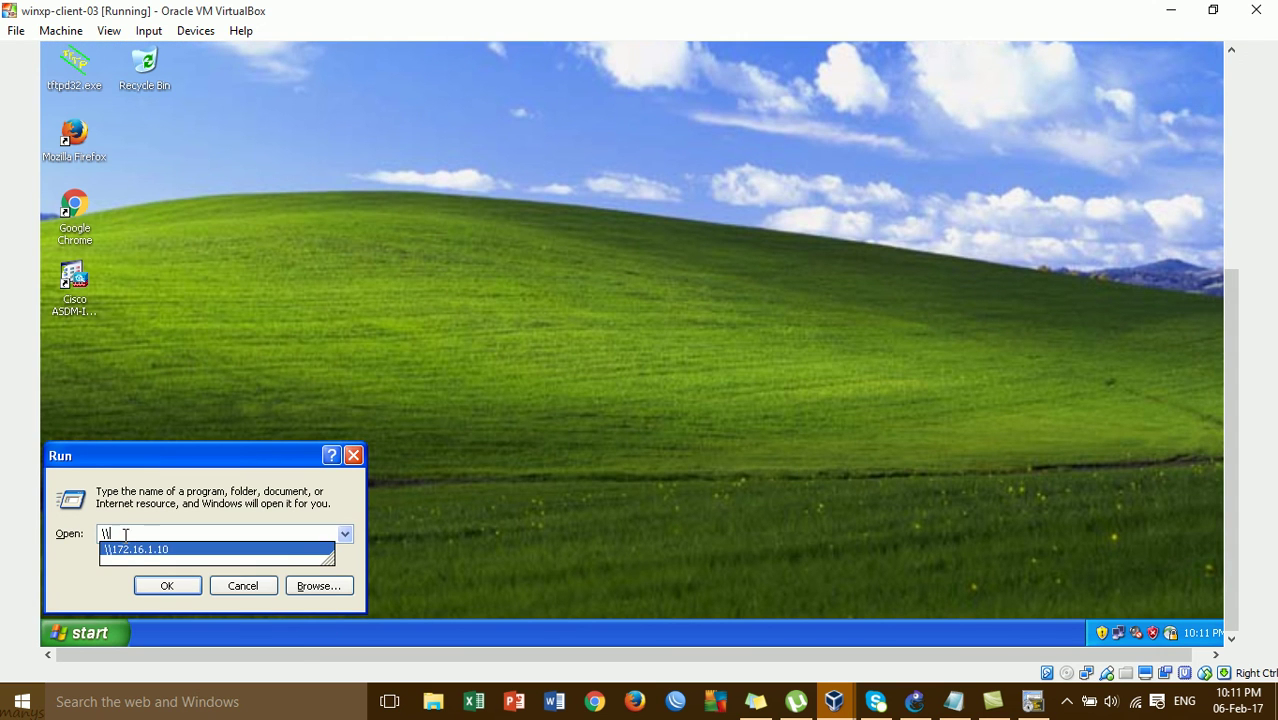
pyautogui.click(137, 550)
pyautogui.click(162, 585)
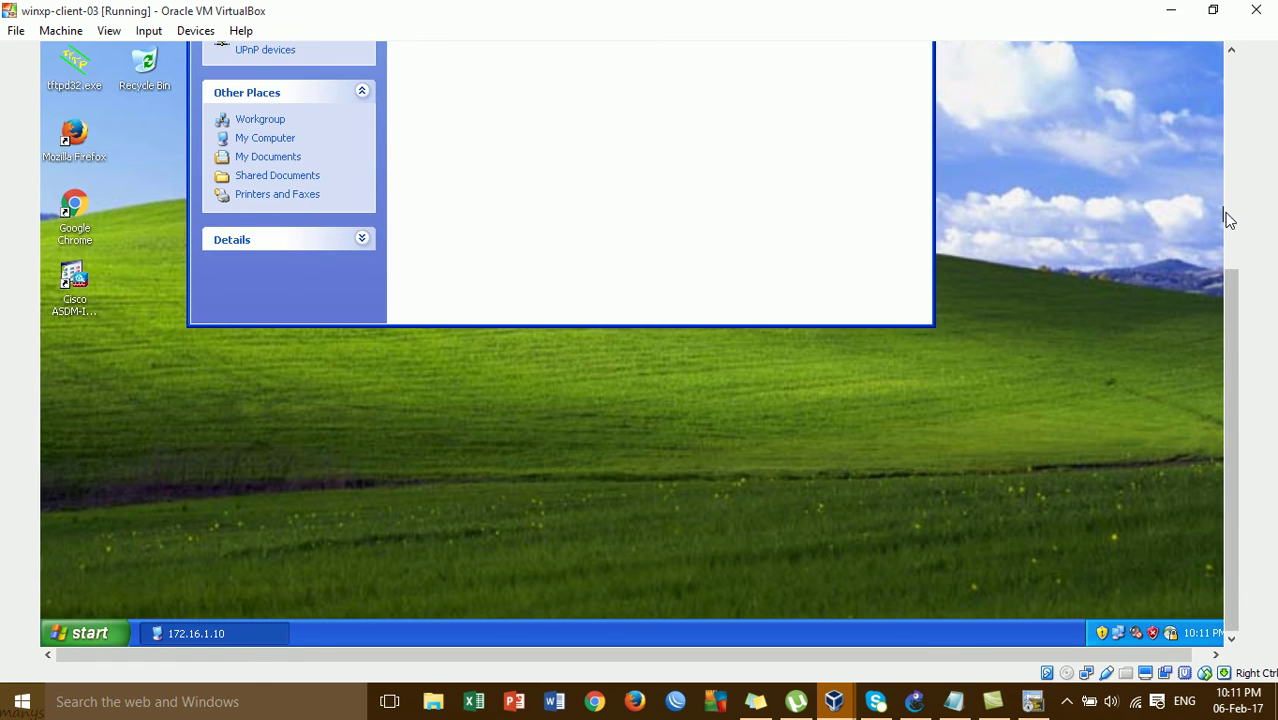
pyautogui.click(1228, 216)
pyautogui.moveTo(610, 137); pyautogui.dragTo(714, 80)
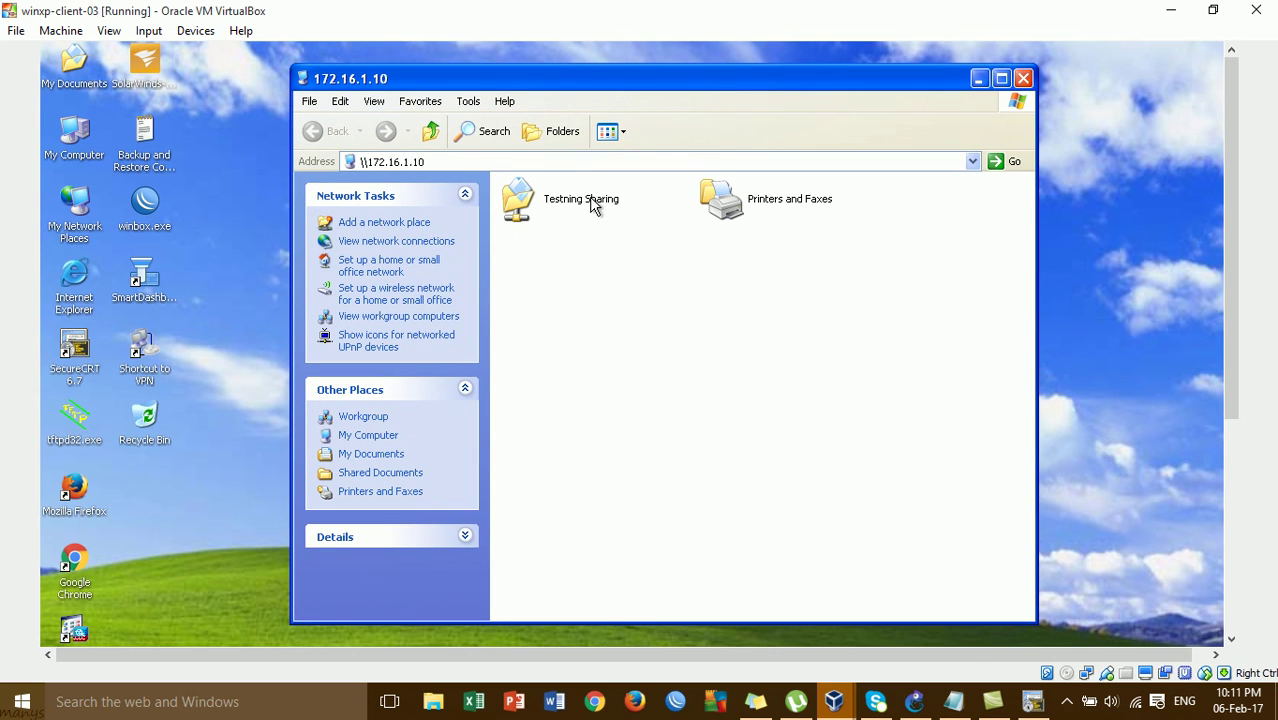
# Step: Open the Testning Sharing share and select its New Briefcase, bitmap and Testing Sharing files
pyautogui.doubleClick(592, 204)
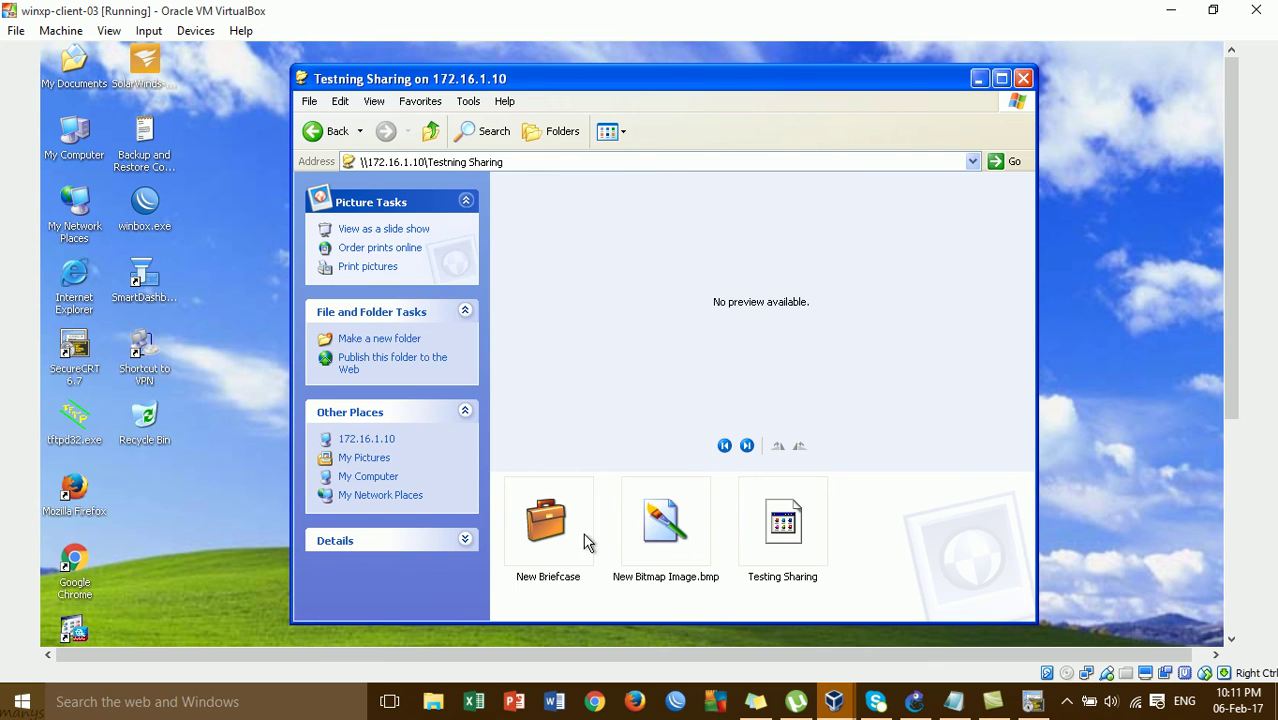
pyautogui.click(545, 525)
pyautogui.click(660, 548)
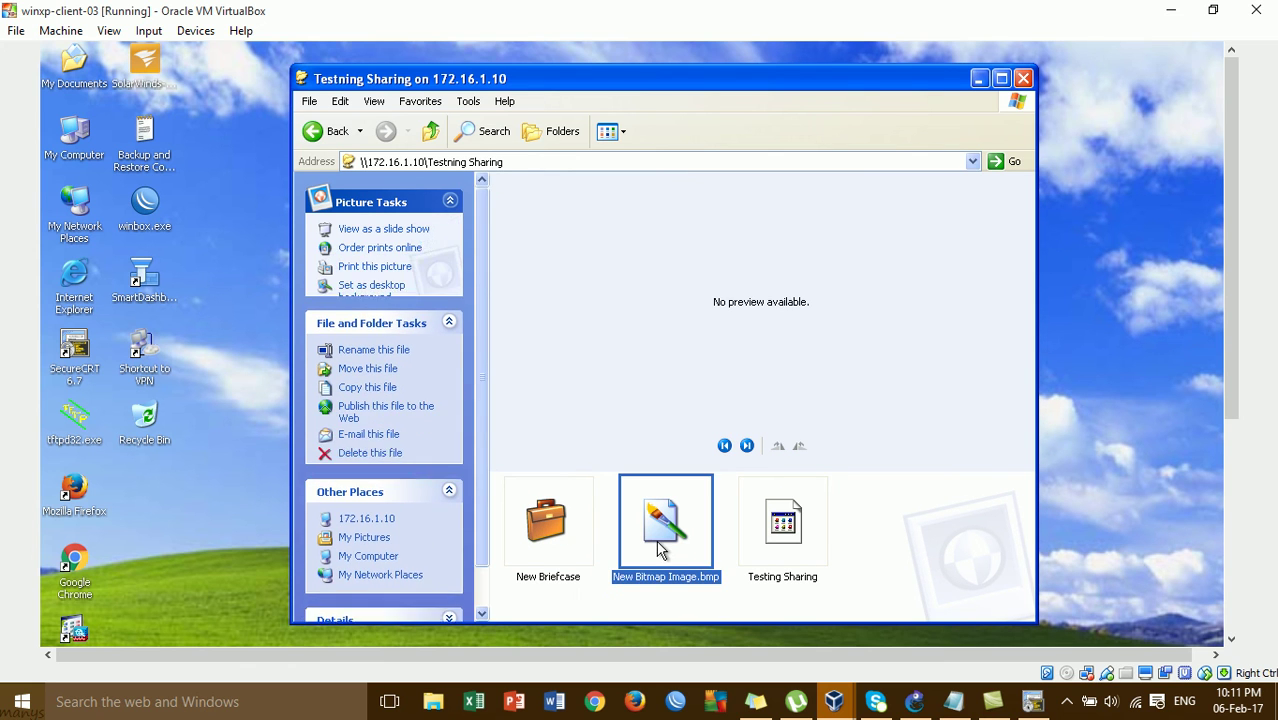
pyautogui.click(797, 530)
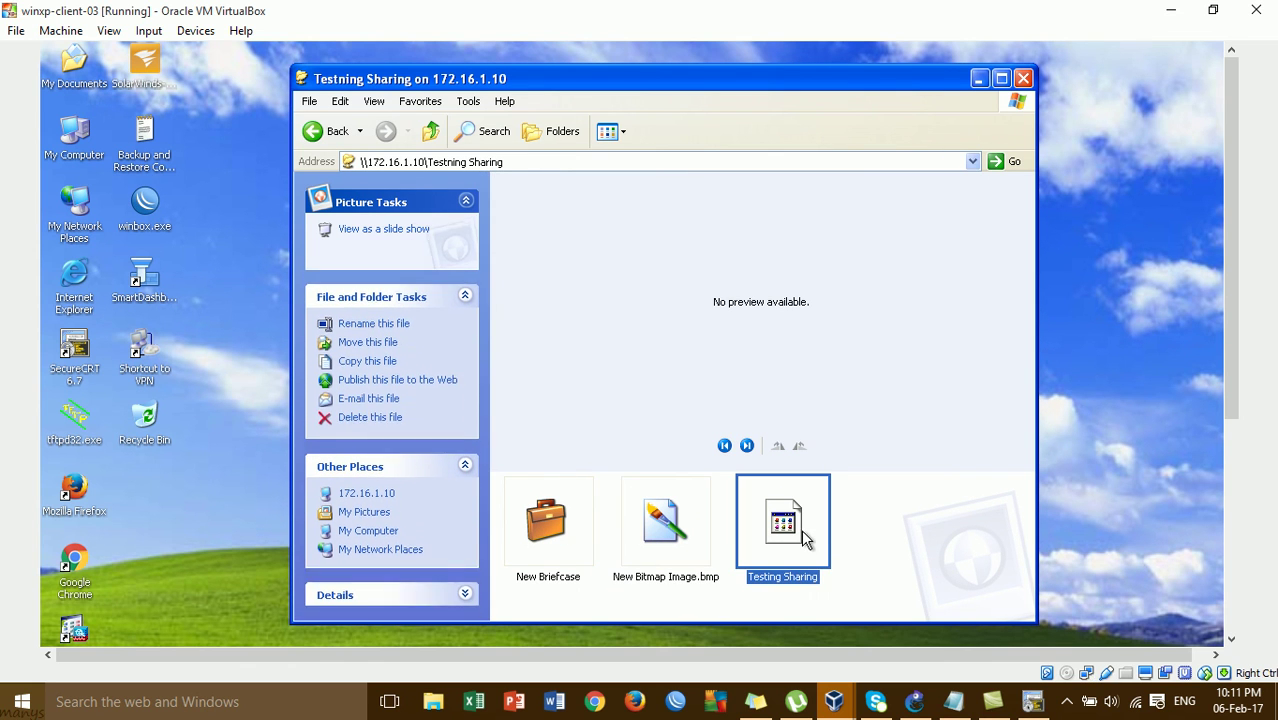
pyautogui.click(1168, 12)
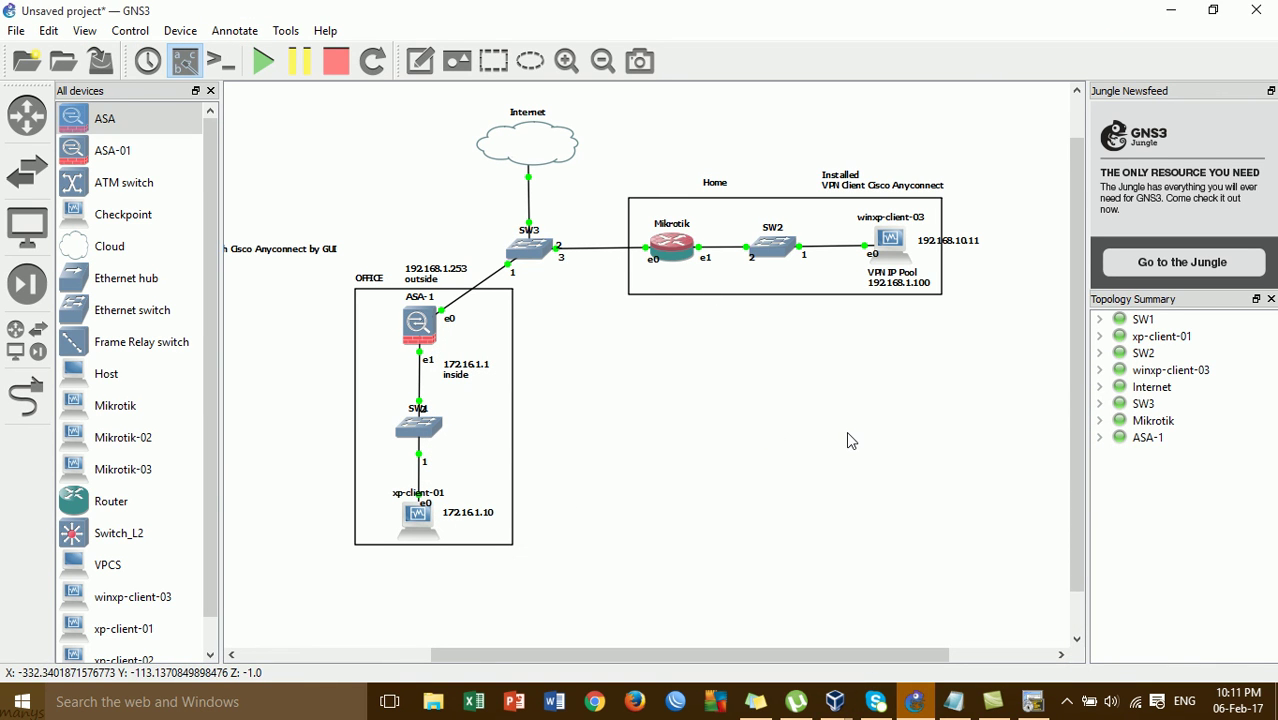
# Step: Minimize GNS3, refresh the Windows 10 desktop twice, and toggle the hidden notification icons
pyautogui.click(1168, 14)
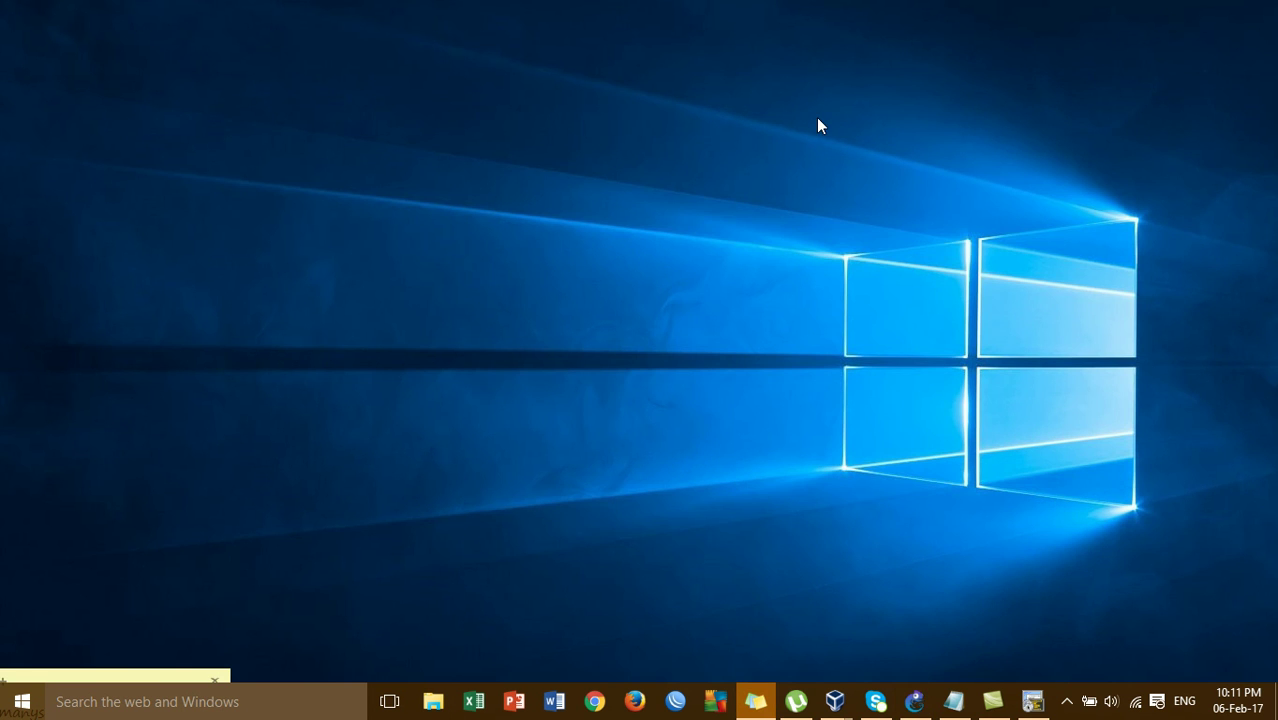
pyautogui.rightClick(816, 117)
pyautogui.click(866, 174)
pyautogui.click(1066, 703)
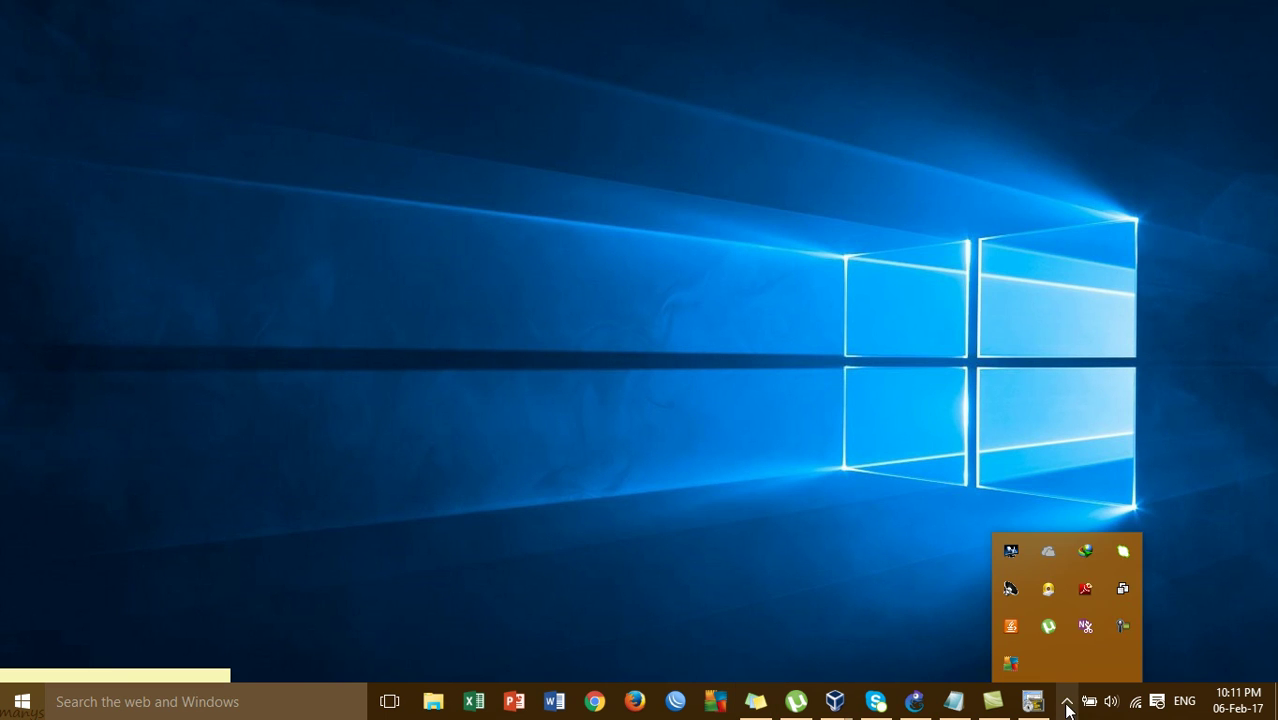
pyautogui.click(765, 237)
pyautogui.rightClick(460, 89)
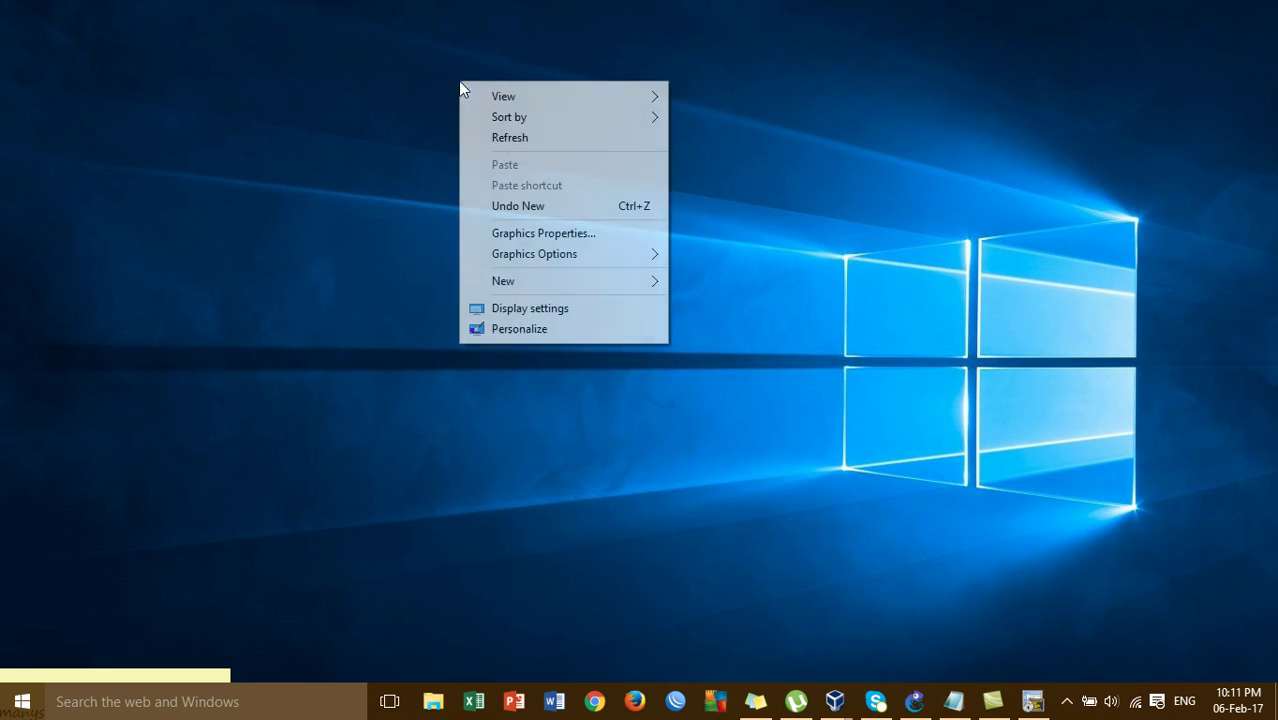
pyautogui.click(506, 140)
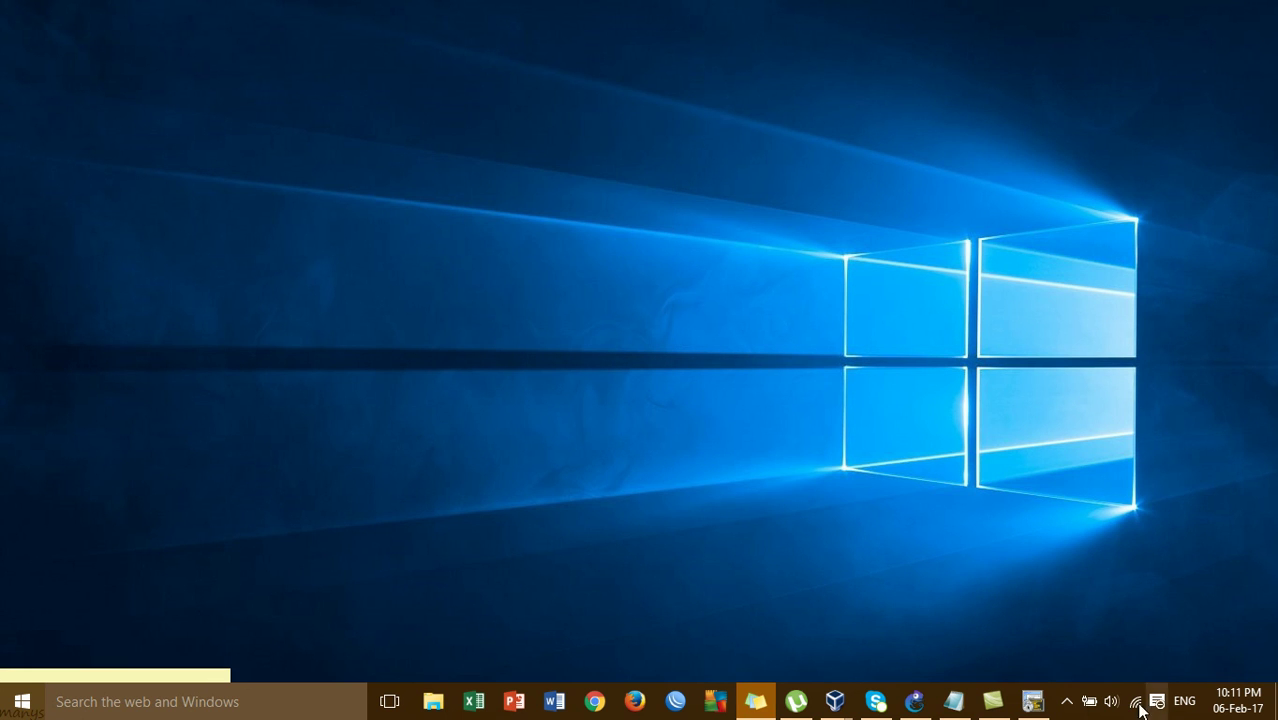
pyautogui.click(1066, 703)
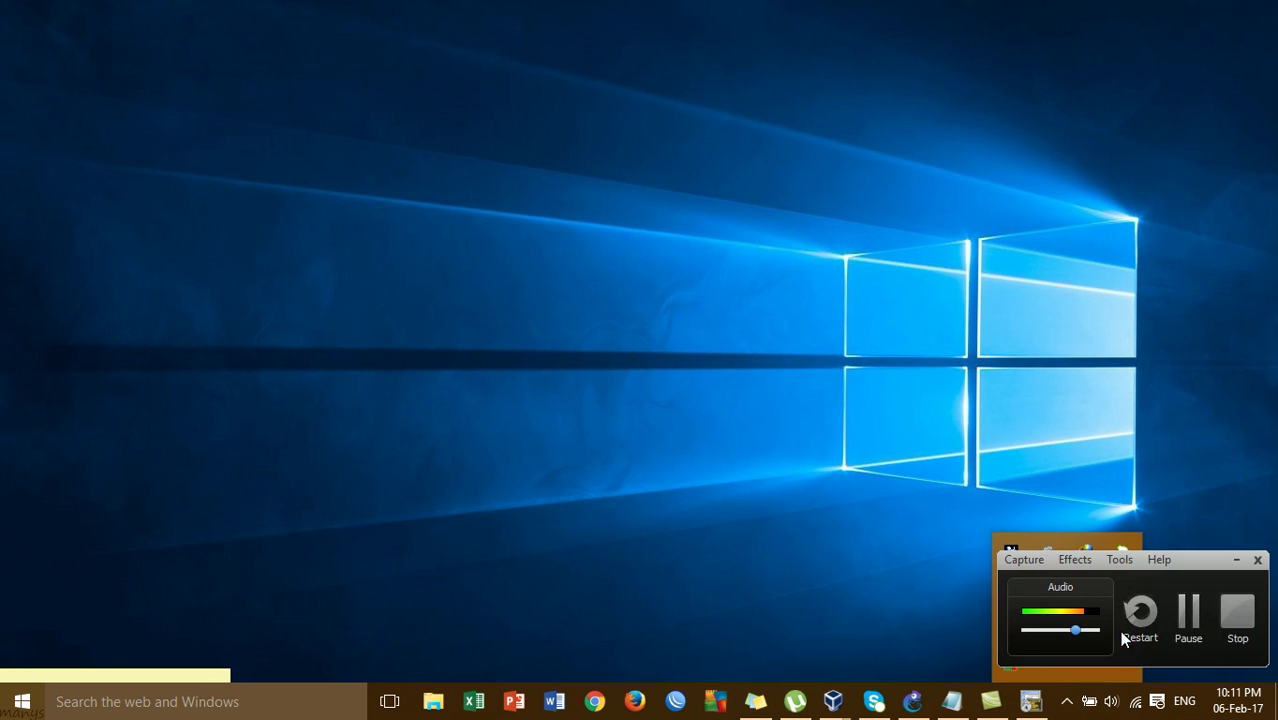